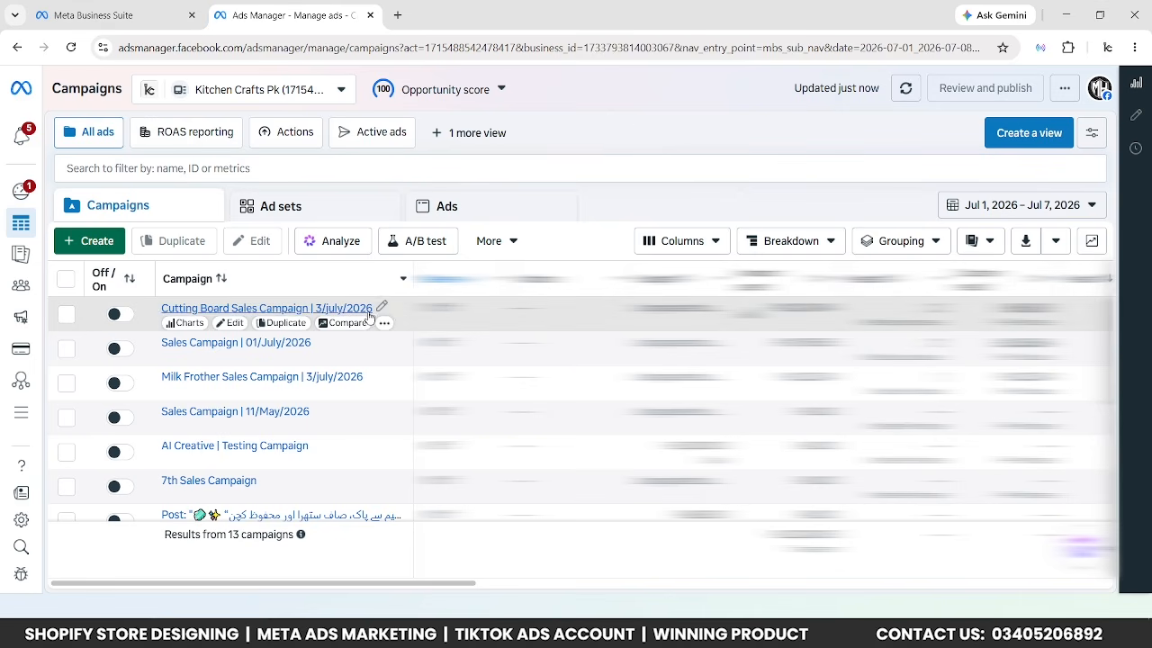
{"action": "scroll", "coordinate": [395, 314], "scroll_direction": "down", "scroll_amount": 2}
{"action": "scroll", "coordinate": [396, 314], "scroll_direction": "down", "scroll_amount": 2}
{"action": "scroll", "coordinate": [395, 314], "scroll_direction": "up", "scroll_amount": 4}
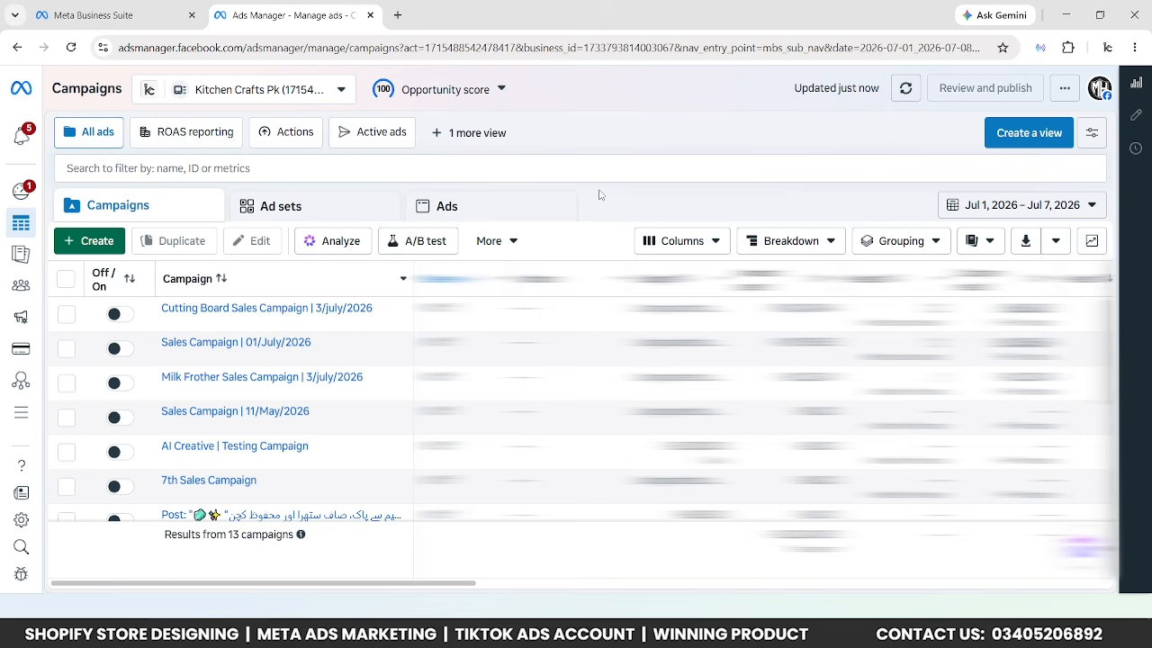
Create a new auction campaign with the Sales objective.
{"action": "left_click", "coordinate": [115, 239]}
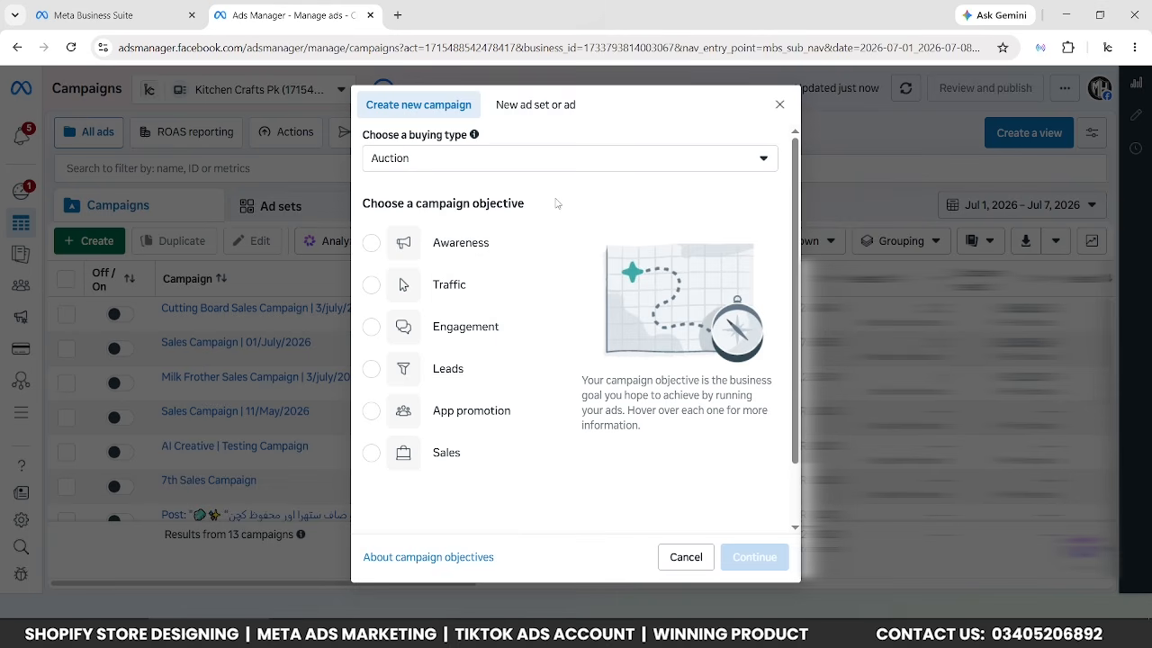
{"action": "left_click", "coordinate": [493, 463]}
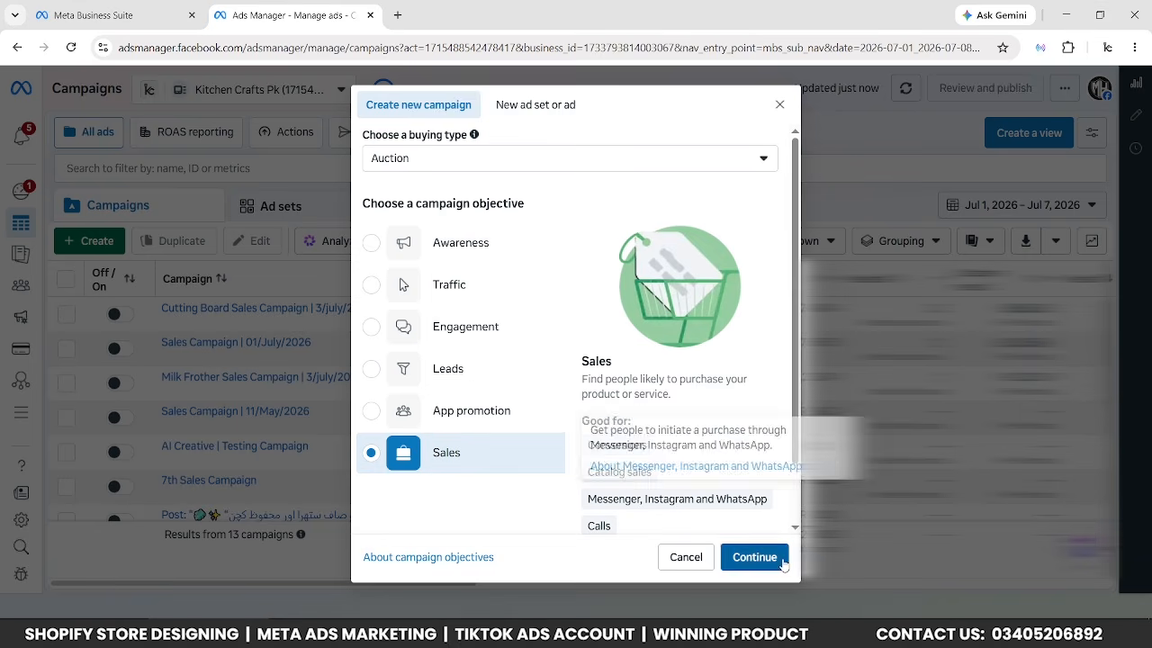
{"action": "left_click", "coordinate": [754, 558]}
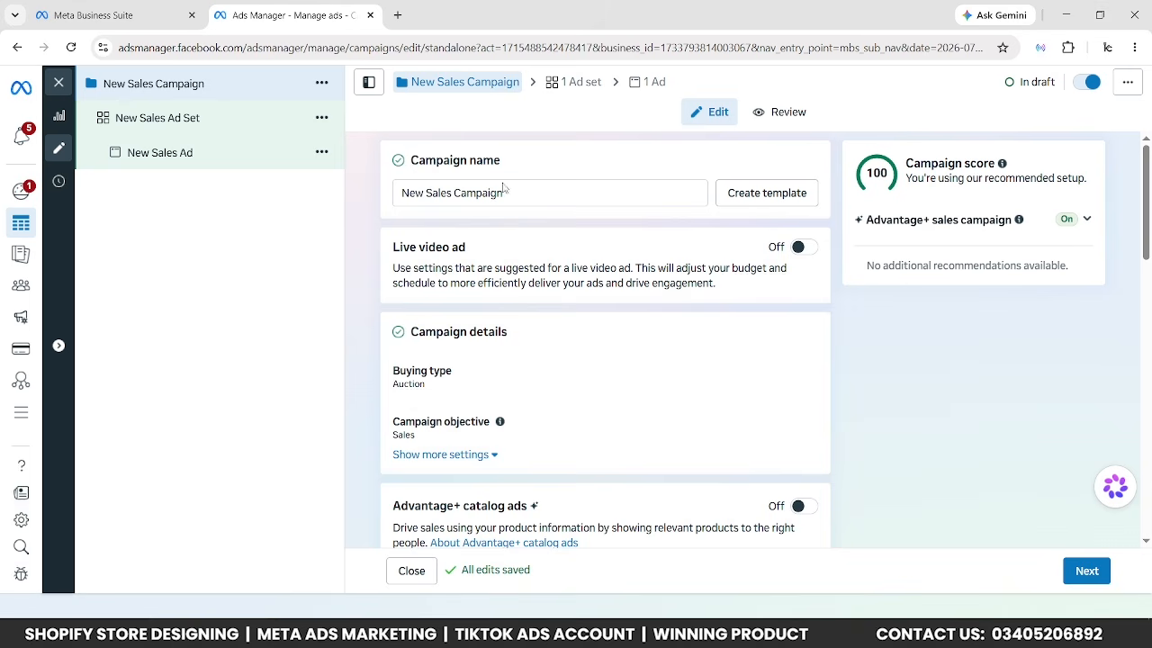
Rename the new campaign as "Sales Campaign | 9/july/2026".
{"action": "left_click_drag", "start_coordinate": [505, 187], "coordinate": [397, 202]}
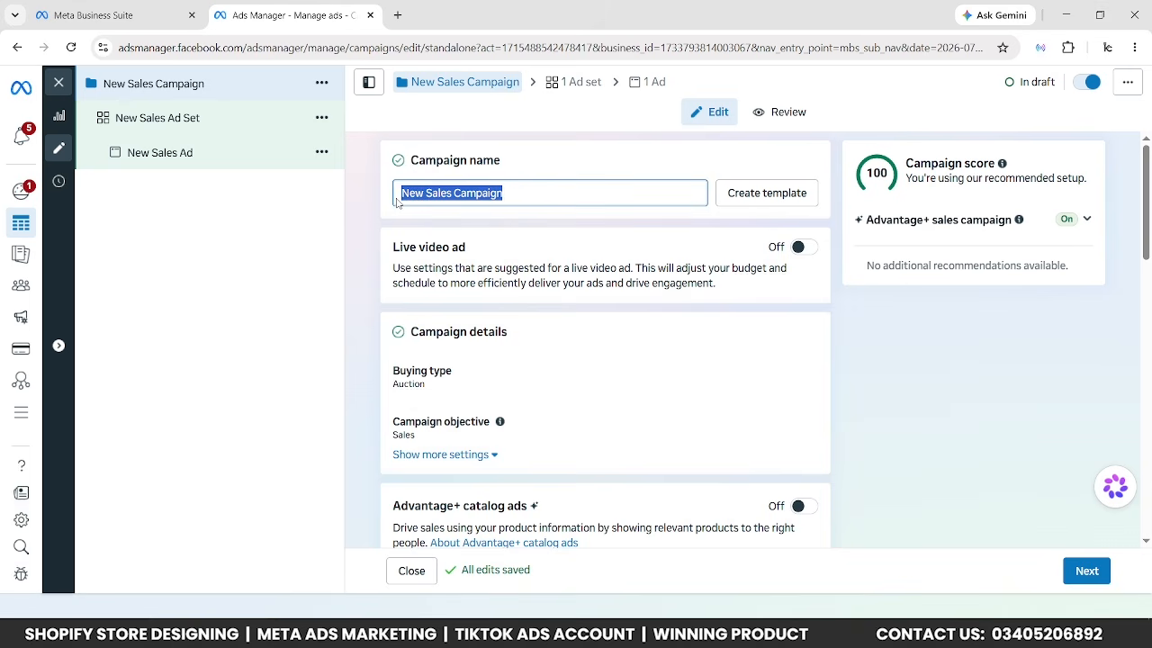
{"action": "type", "text": "Sales Campaign |"}
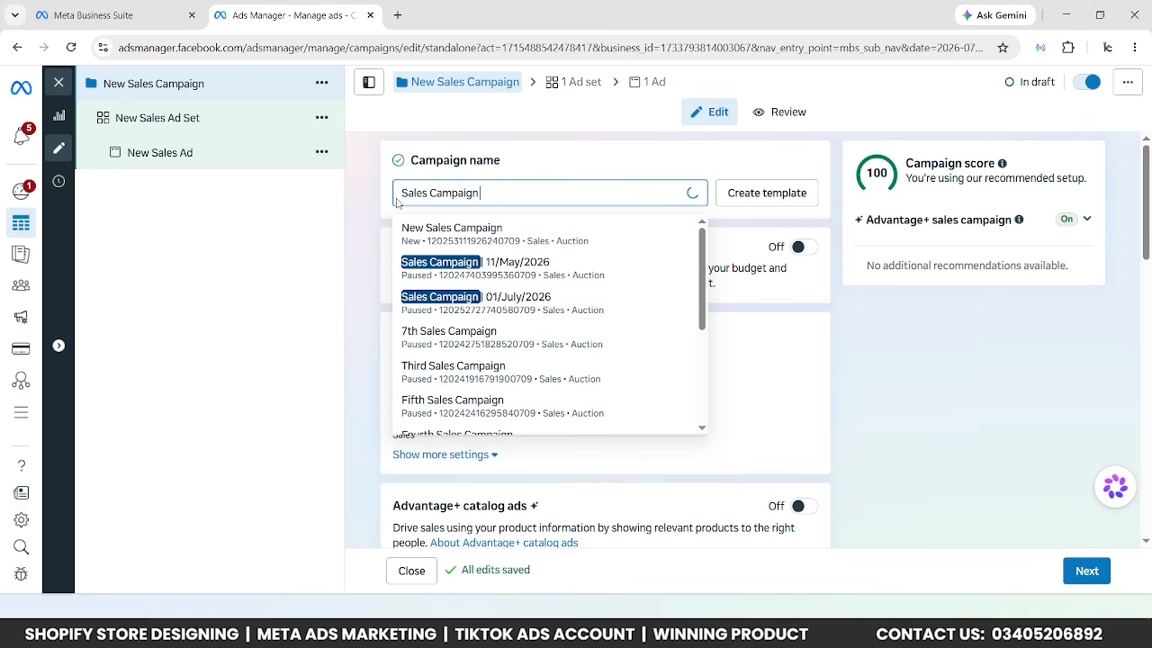
{"action": "type", "text": " 9/july/2026"}
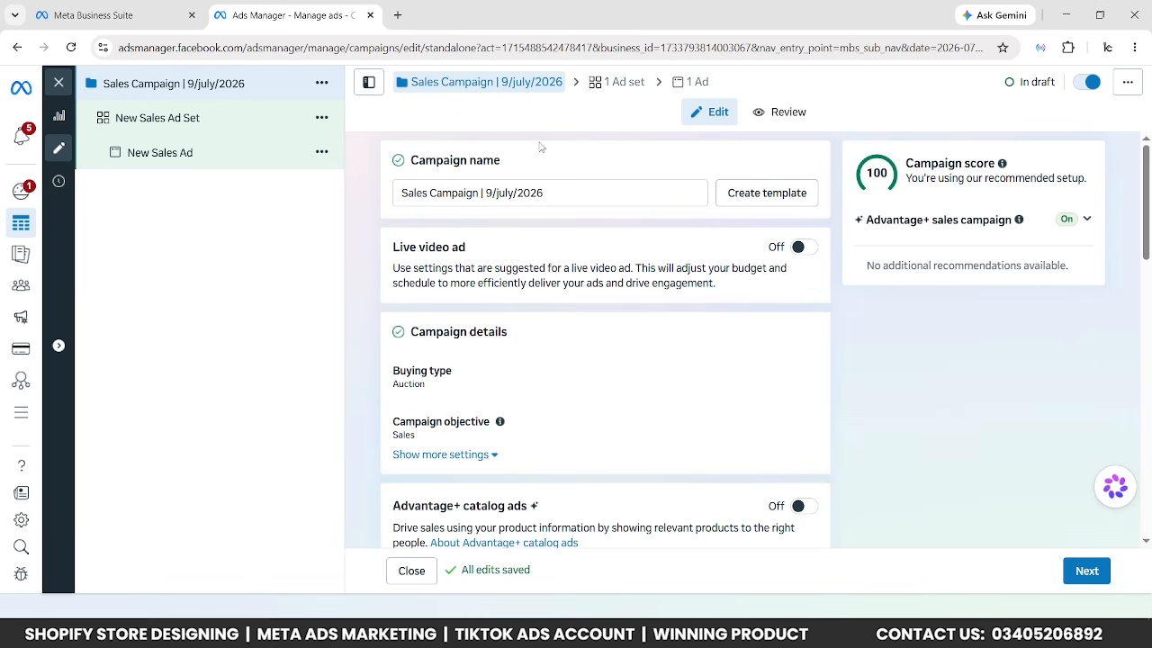
Switch the campaign's budget strategy to Ad set budget and continue to the ad set settings.
{"action": "scroll", "coordinate": [556, 252], "scroll_direction": "down", "scroll_amount": 3}
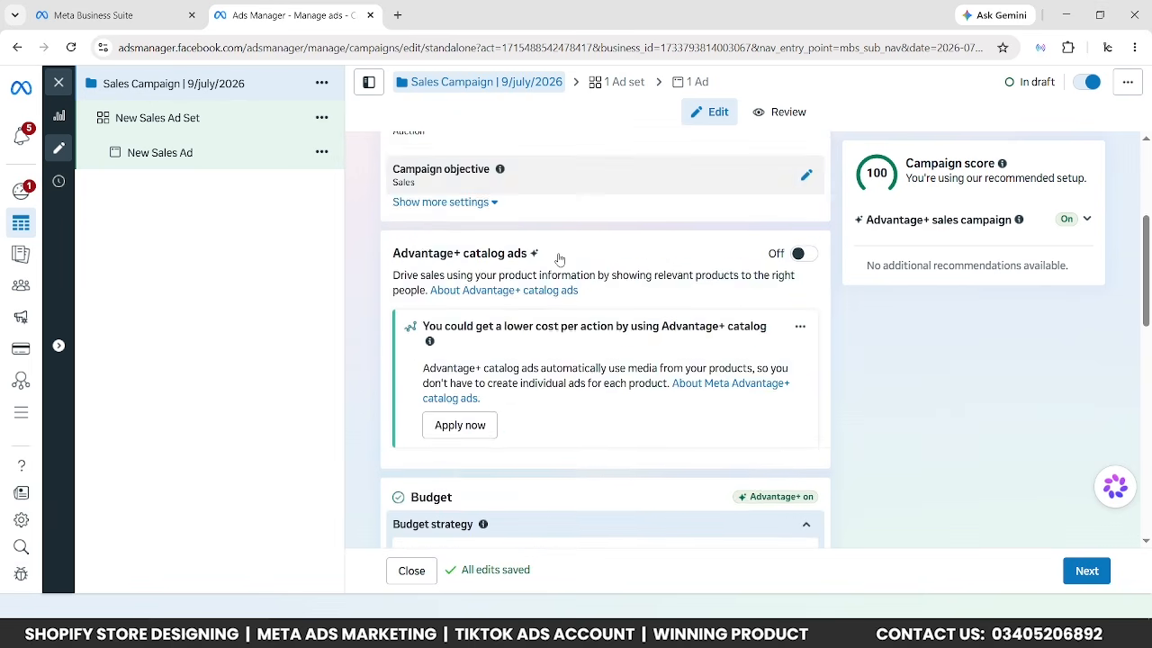
{"action": "scroll", "coordinate": [658, 194], "scroll_direction": "down", "scroll_amount": 1}
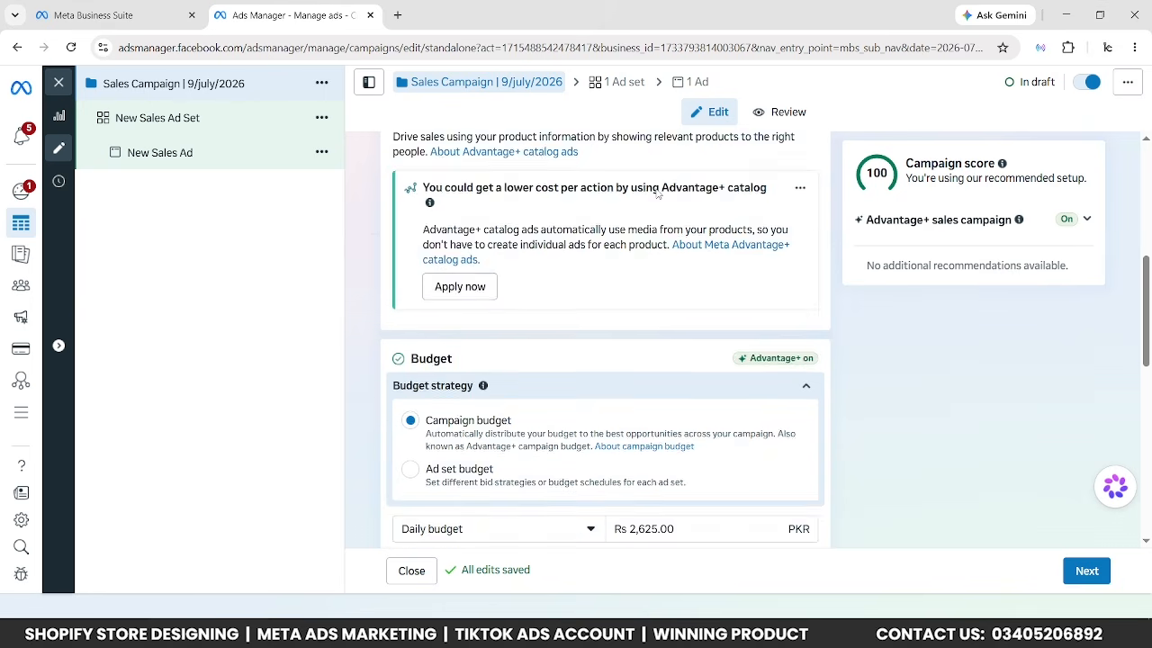
{"action": "scroll", "coordinate": [657, 195], "scroll_direction": "down", "scroll_amount": 2}
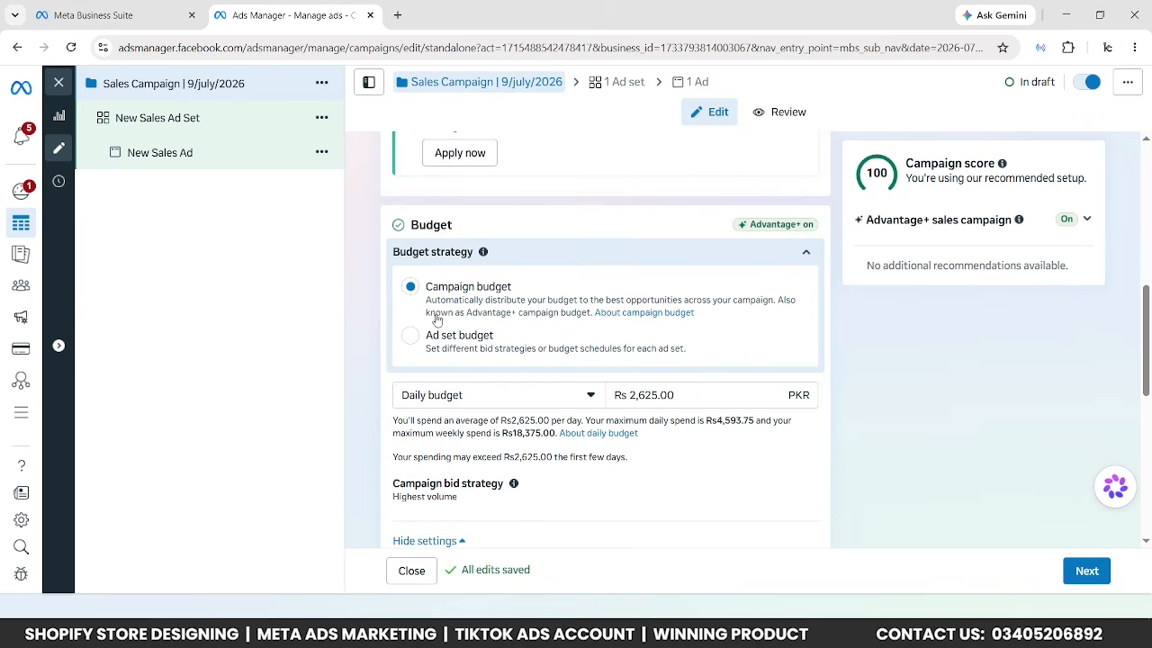
{"action": "left_click", "coordinate": [411, 336]}
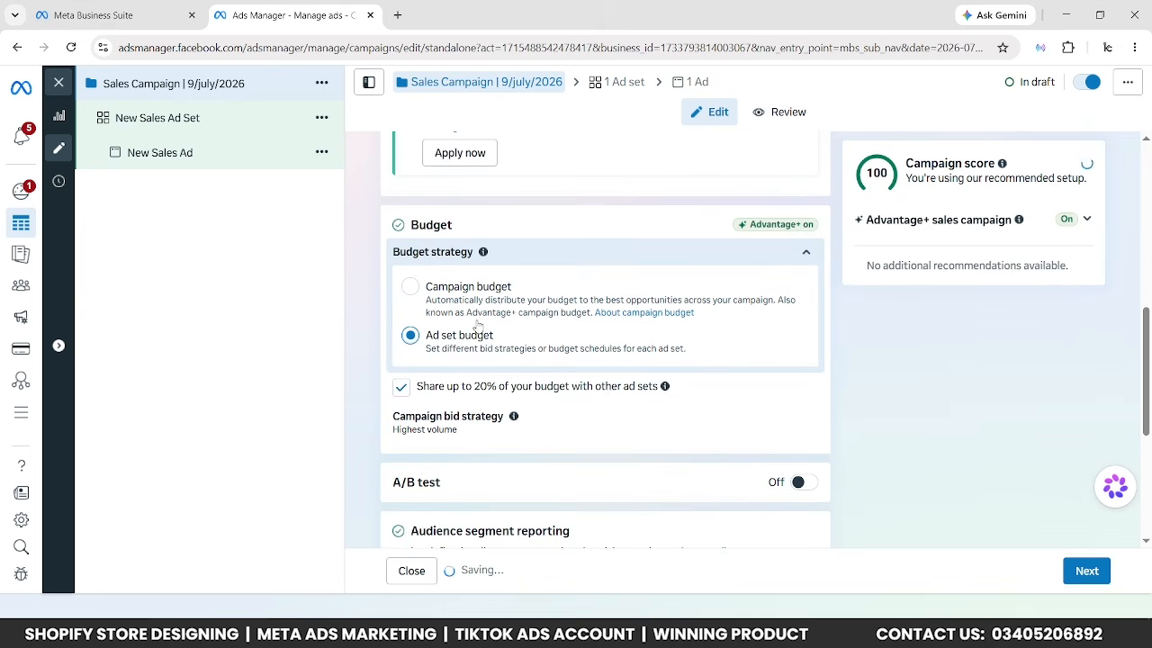
{"action": "scroll", "coordinate": [477, 326], "scroll_direction": "down", "scroll_amount": 3}
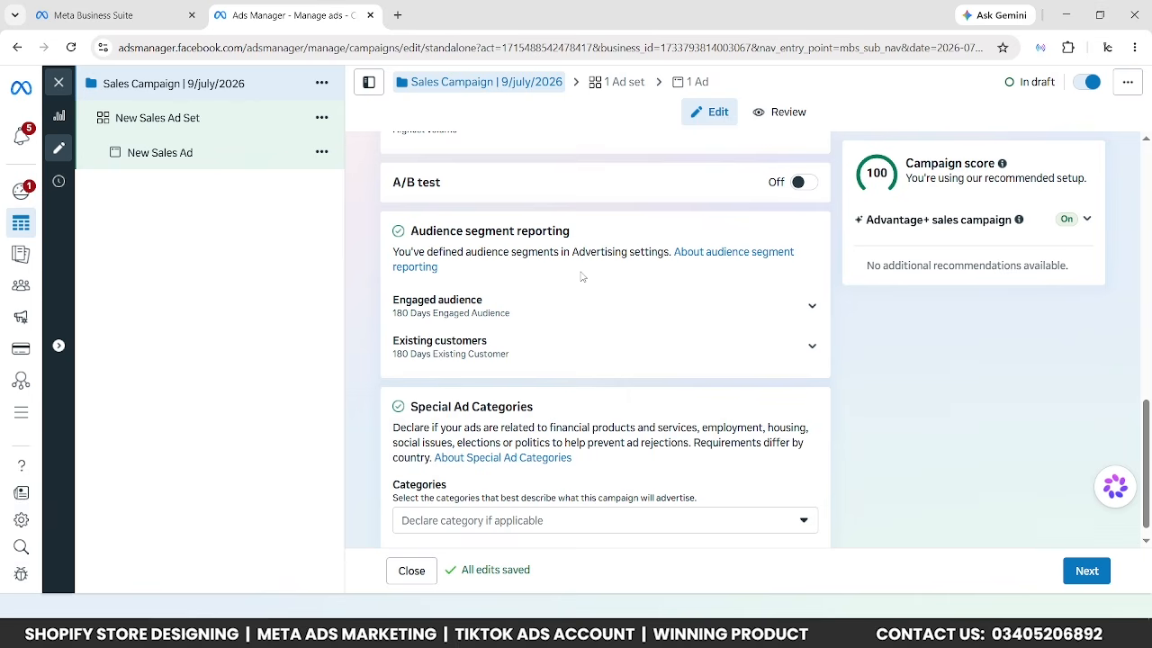
{"action": "left_click", "coordinate": [1089, 576]}
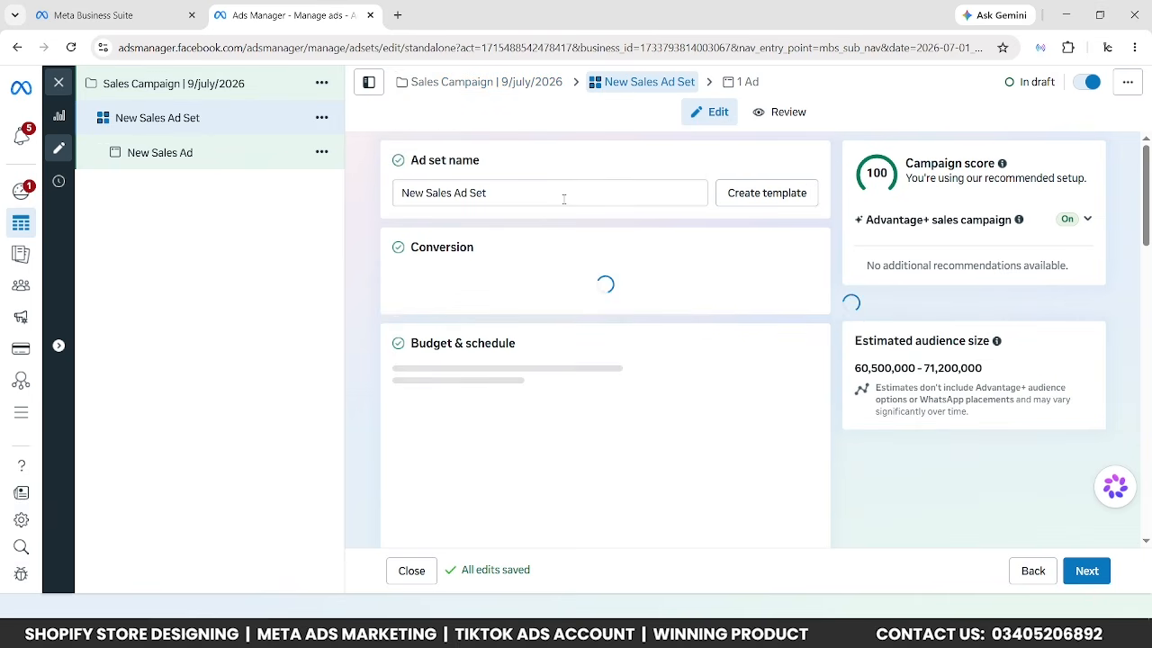
Rename the ad set as "Adset 1 | Broad".
{"action": "left_click_drag", "start_coordinate": [562, 196], "coordinate": [393, 191]}
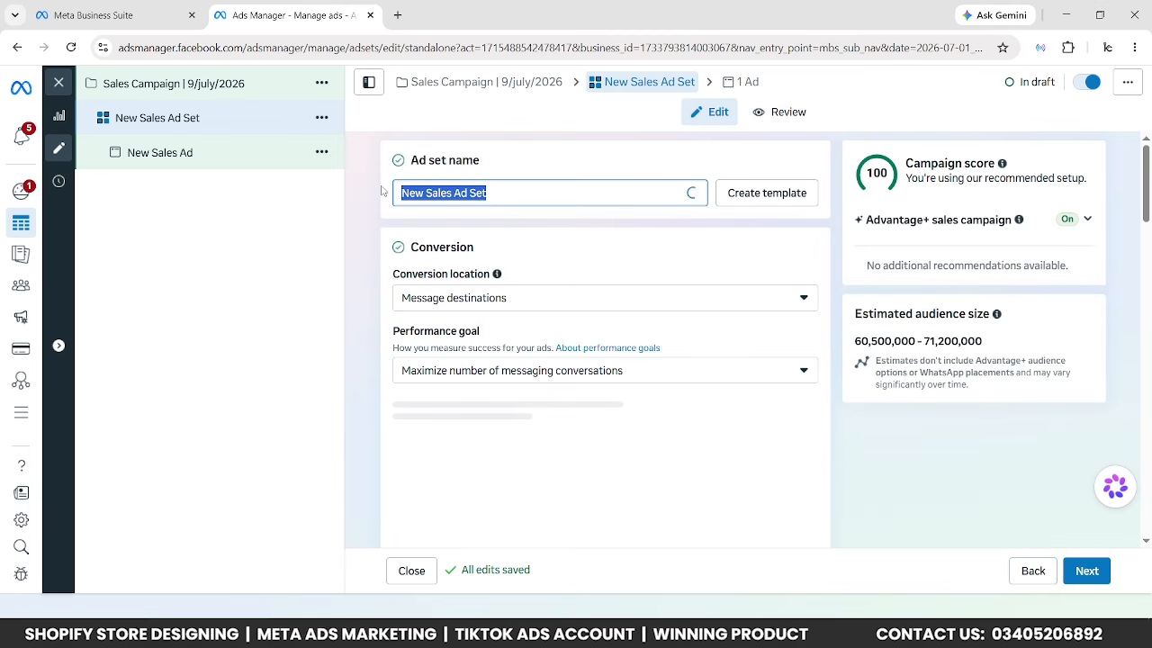
{"action": "type", "text": "Adset "}
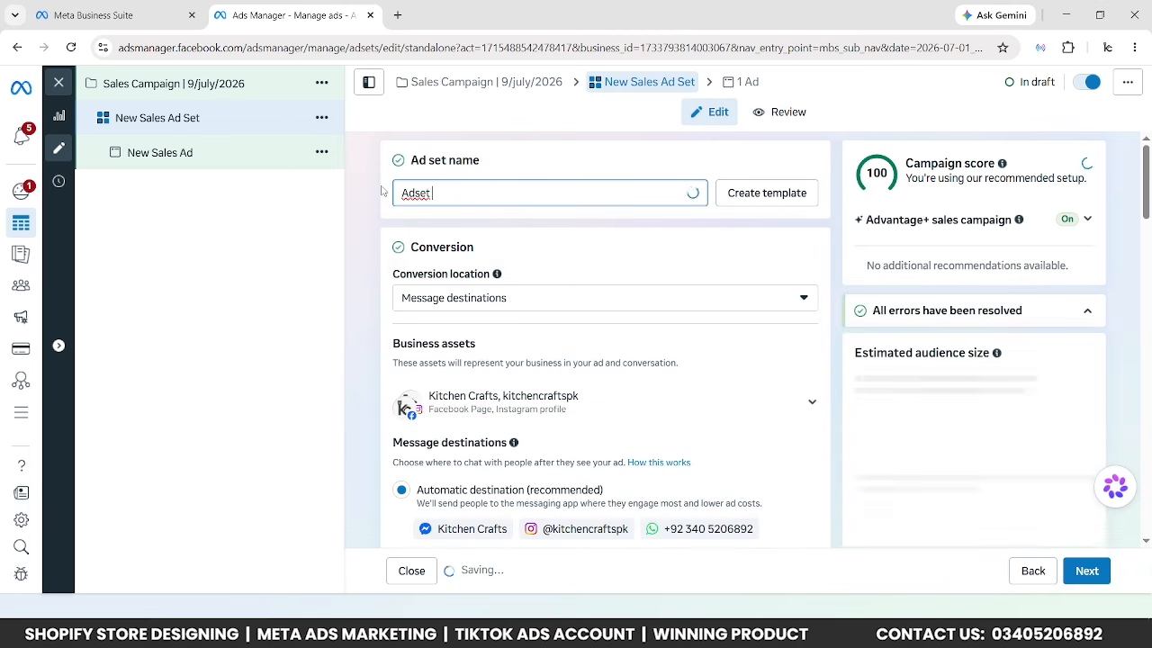
{"action": "type", "text": "1 | Broad"}
{"action": "left_click", "coordinate": [381, 196]}
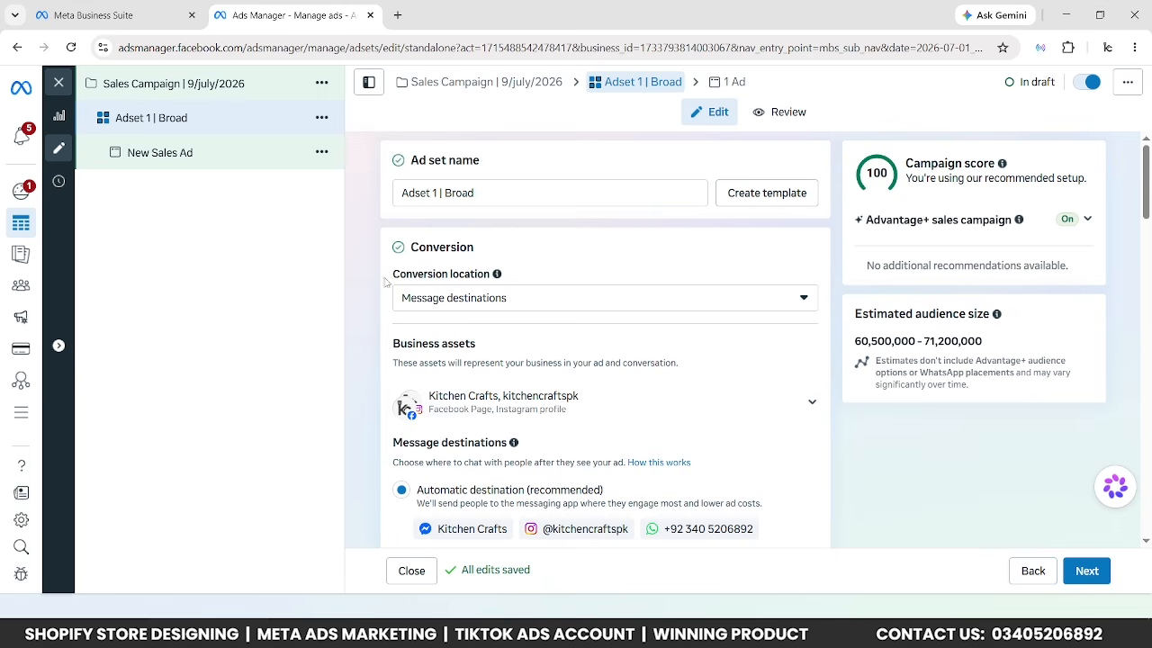
Change the ad set's conversion location to Website.
{"action": "left_click", "coordinate": [500, 301]}
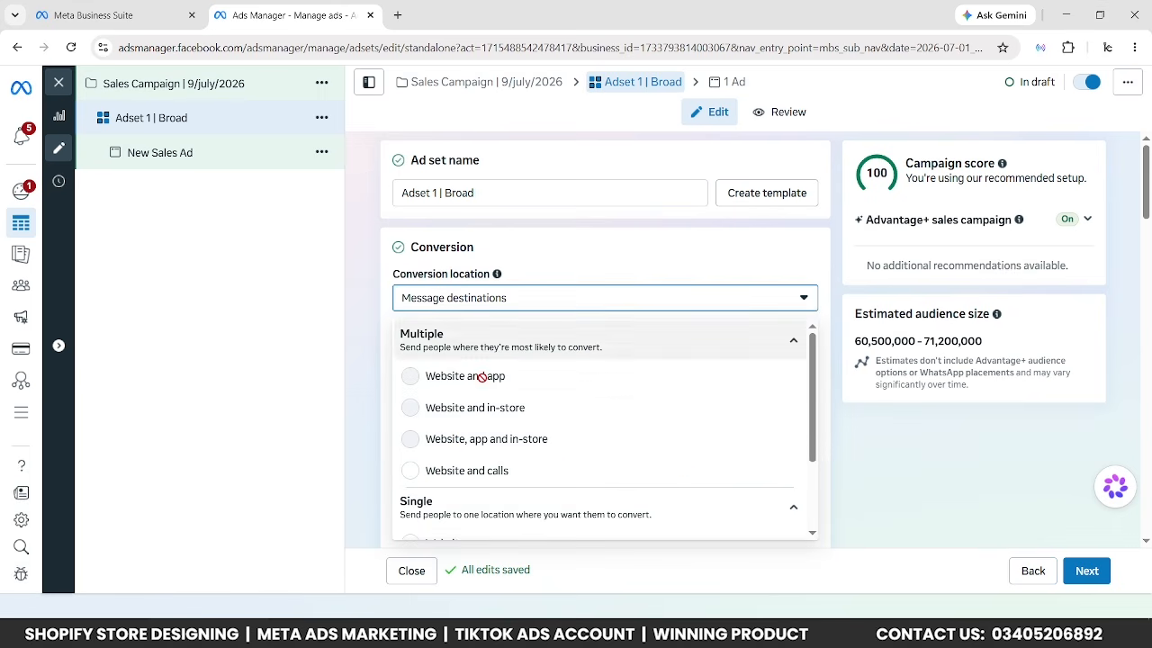
{"action": "scroll", "coordinate": [481, 377], "scroll_direction": "down", "scroll_amount": 3}
{"action": "left_click", "coordinate": [477, 433]}
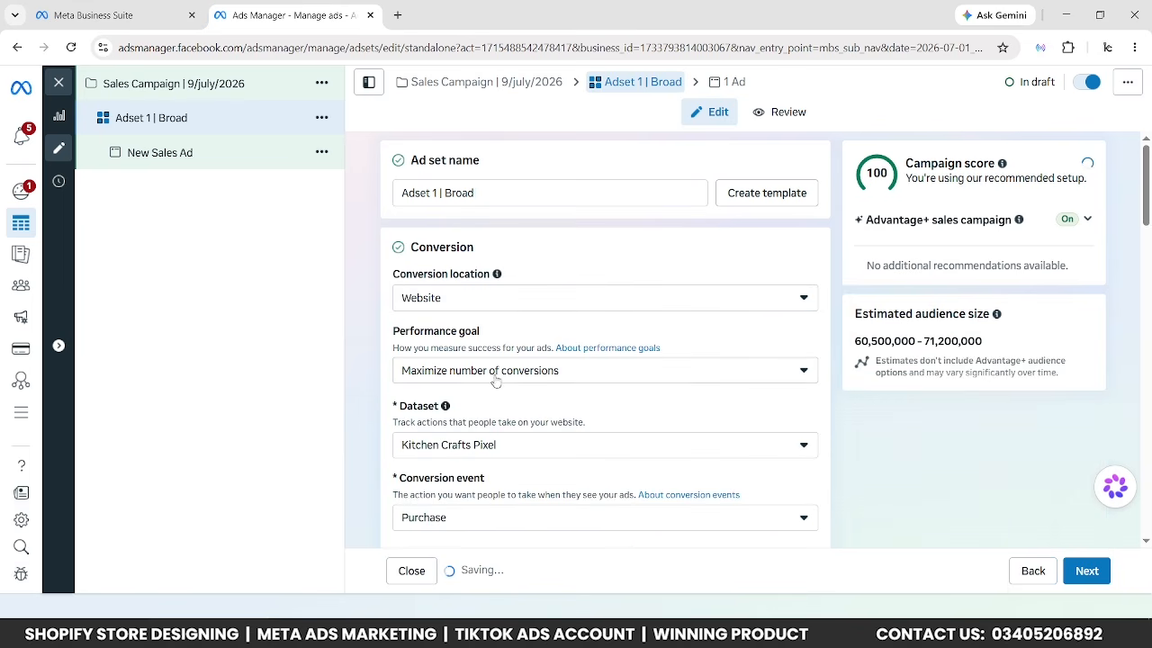
Review the ad set's performance goal, dataset, conversion event and attribution model settings.
{"action": "scroll", "coordinate": [478, 383], "scroll_direction": "down", "scroll_amount": 1}
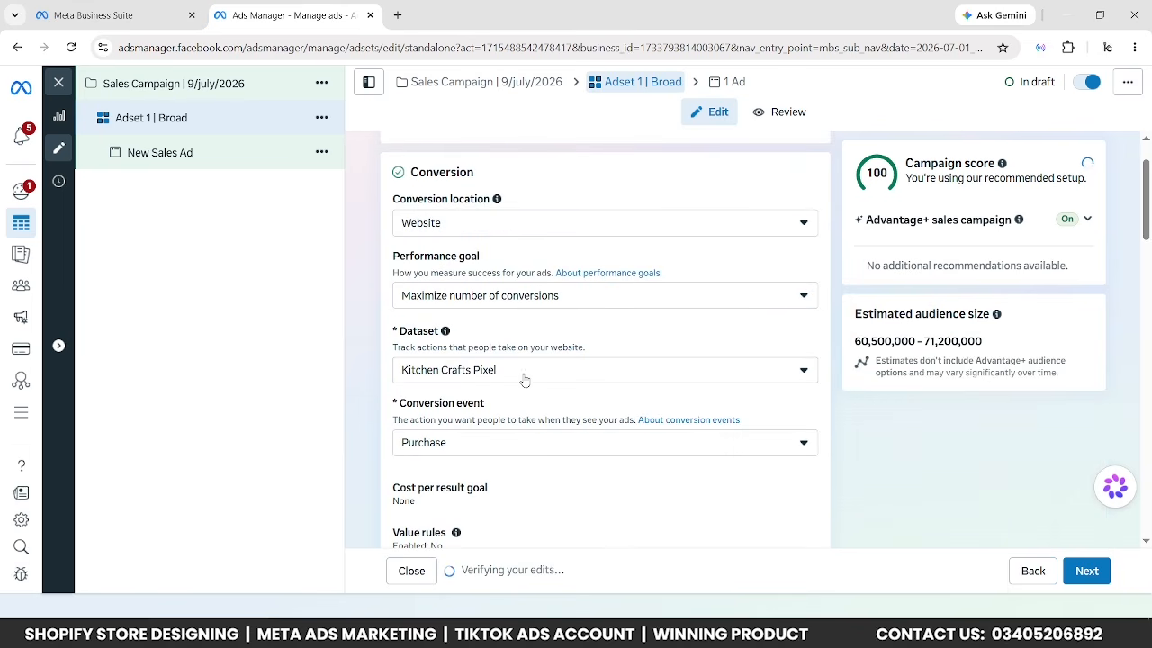
{"action": "scroll", "coordinate": [450, 378], "scroll_direction": "down", "scroll_amount": 1}
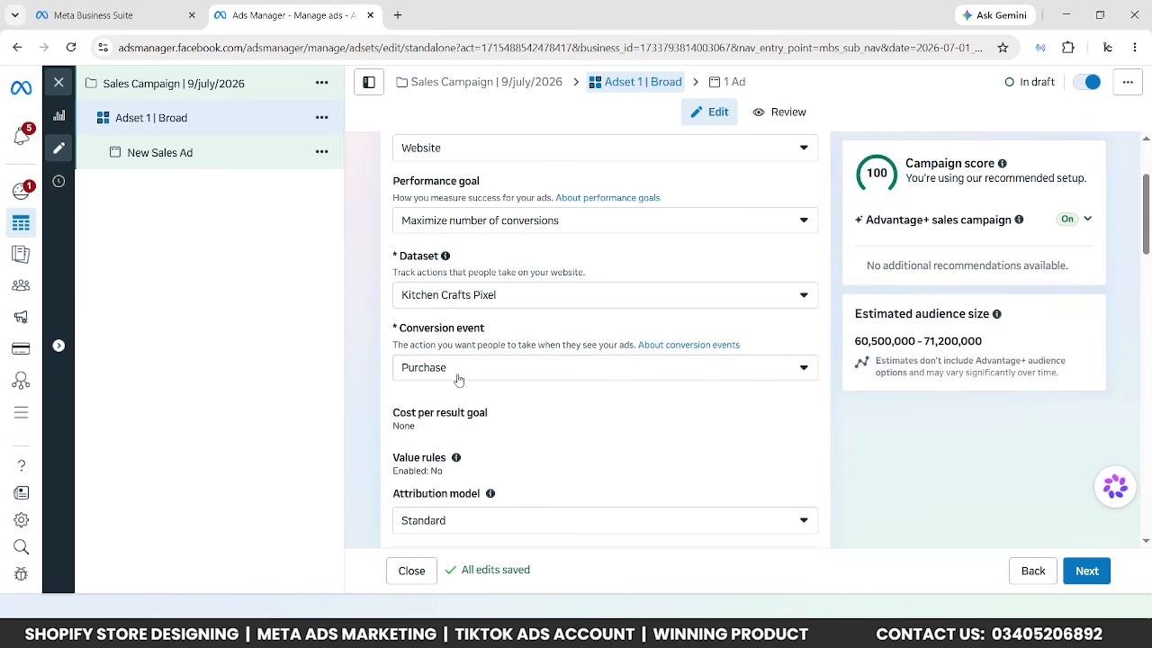
{"action": "scroll", "coordinate": [355, 383], "scroll_direction": "down", "scroll_amount": 2}
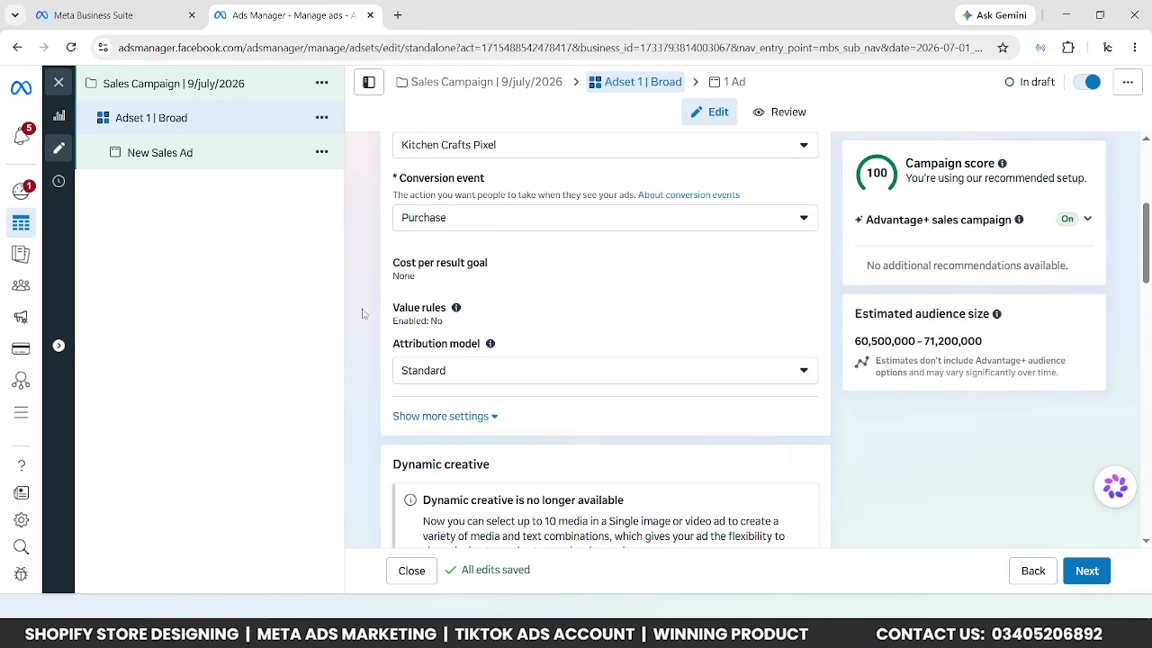
{"action": "scroll", "coordinate": [371, 325], "scroll_direction": "down", "scroll_amount": 1}
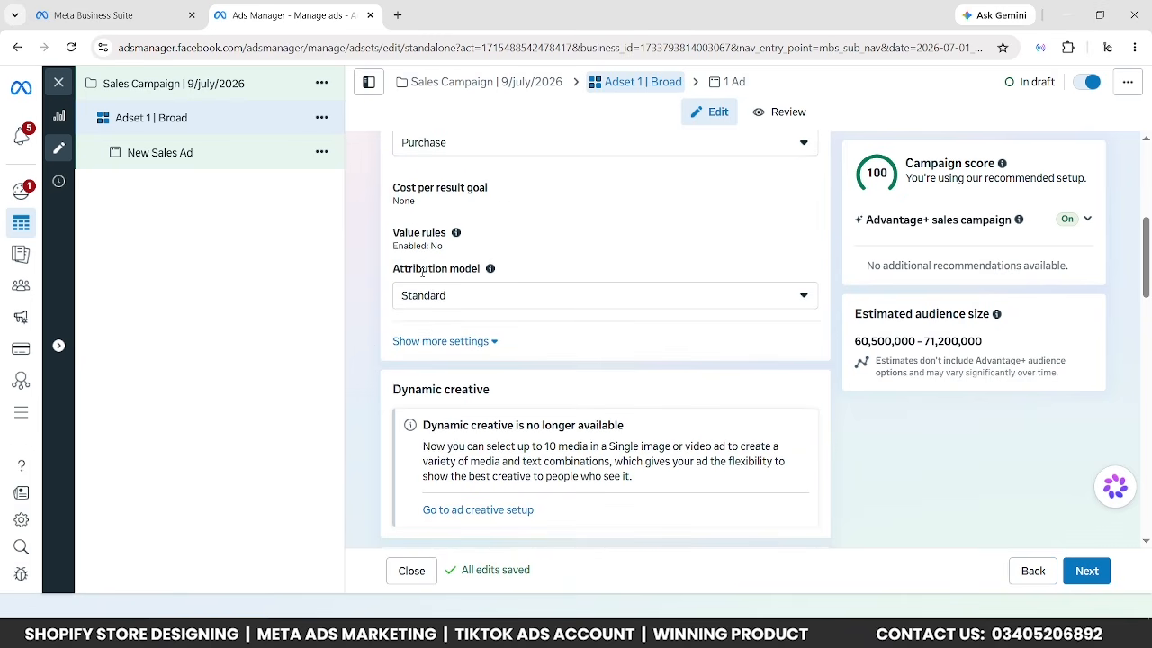
{"action": "left_click", "coordinate": [477, 304]}
{"action": "left_click", "coordinate": [477, 304]}
Set the ad set's daily budget to Rs 1,500.
{"action": "scroll", "coordinate": [374, 349], "scroll_direction": "down", "scroll_amount": 2}
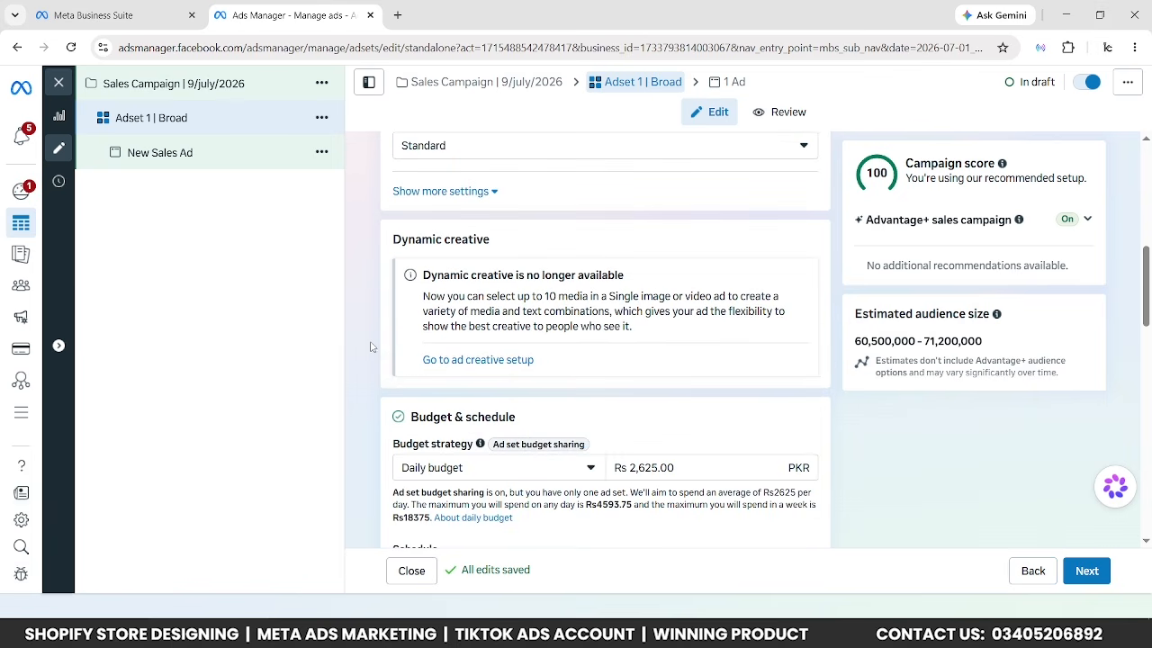
{"action": "scroll", "coordinate": [364, 342], "scroll_direction": "down", "scroll_amount": 2}
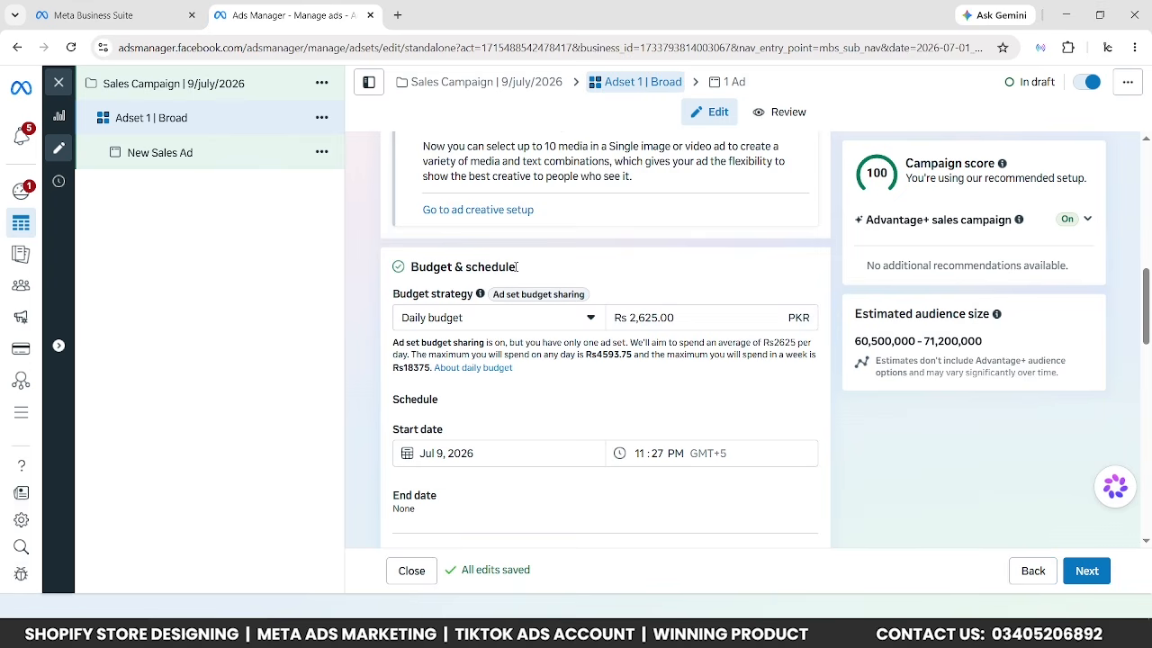
{"action": "left_click_drag", "start_coordinate": [630, 318], "coordinate": [655, 319]}
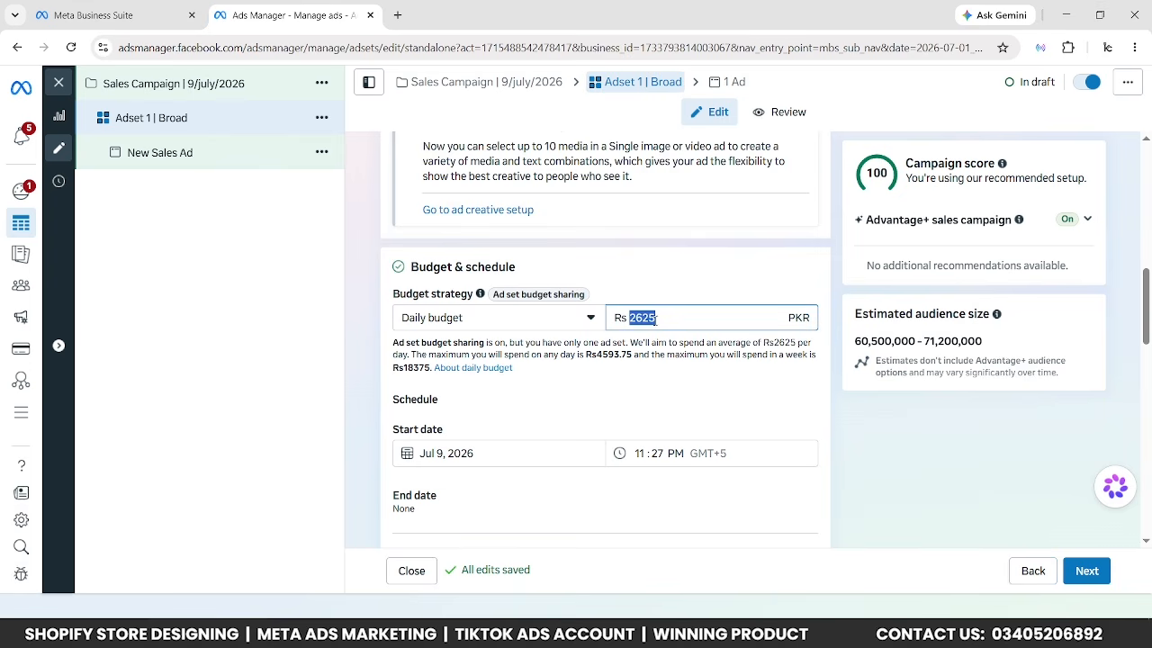
{"action": "type", "text": "1500"}
{"action": "left_click", "coordinate": [690, 276]}
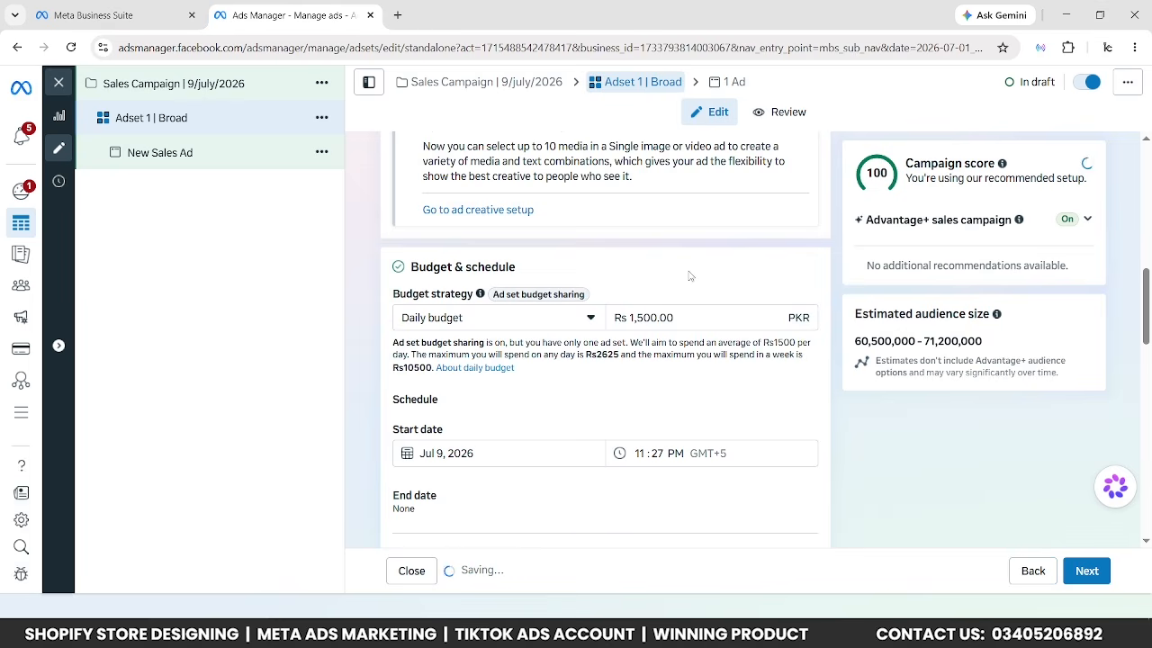
Expand the extra audience controls and review the location, minimum age, exclusion, app install and language settings.
{"action": "scroll", "coordinate": [689, 276], "scroll_direction": "down", "scroll_amount": 2}
{"action": "scroll", "coordinate": [604, 333], "scroll_direction": "down", "scroll_amount": 2}
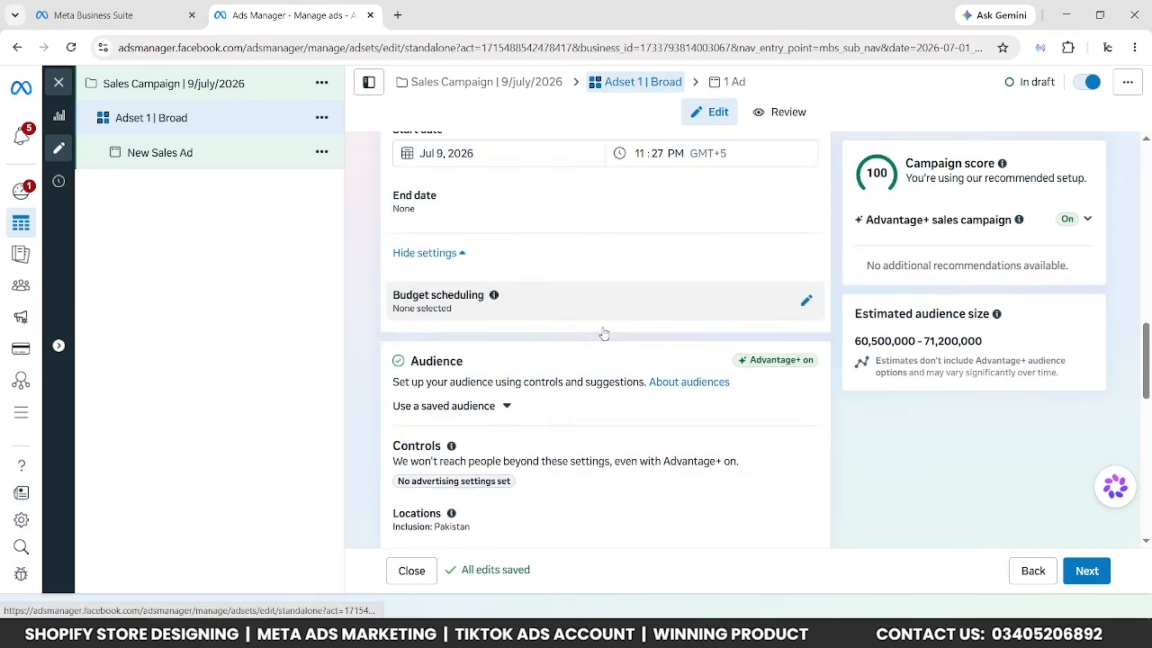
{"action": "scroll", "coordinate": [424, 288], "scroll_direction": "down", "scroll_amount": 2}
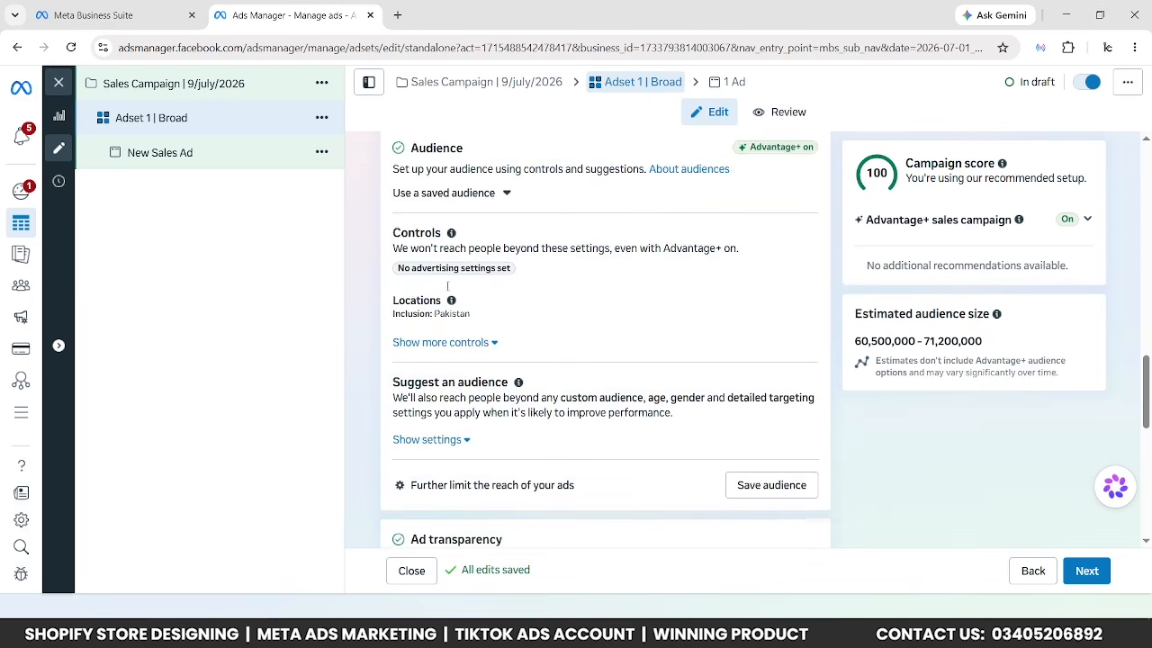
{"action": "left_click", "coordinate": [473, 330]}
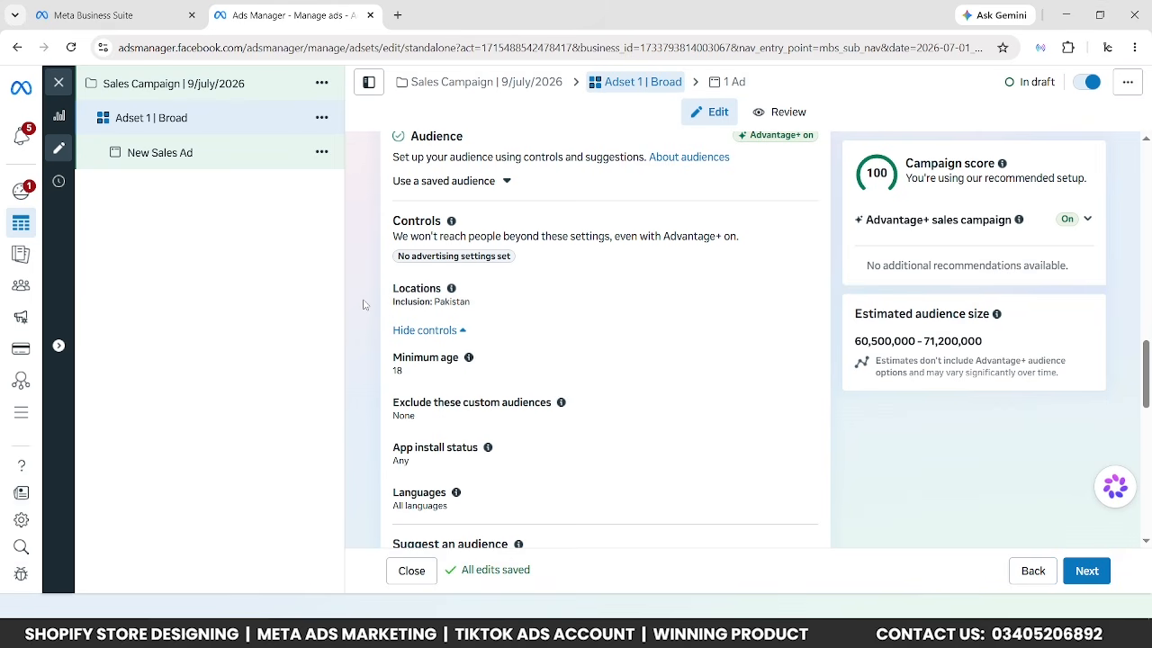
{"action": "scroll", "coordinate": [363, 305], "scroll_direction": "down", "scroll_amount": 1}
{"action": "scroll", "coordinate": [373, 265], "scroll_direction": "down", "scroll_amount": 2}
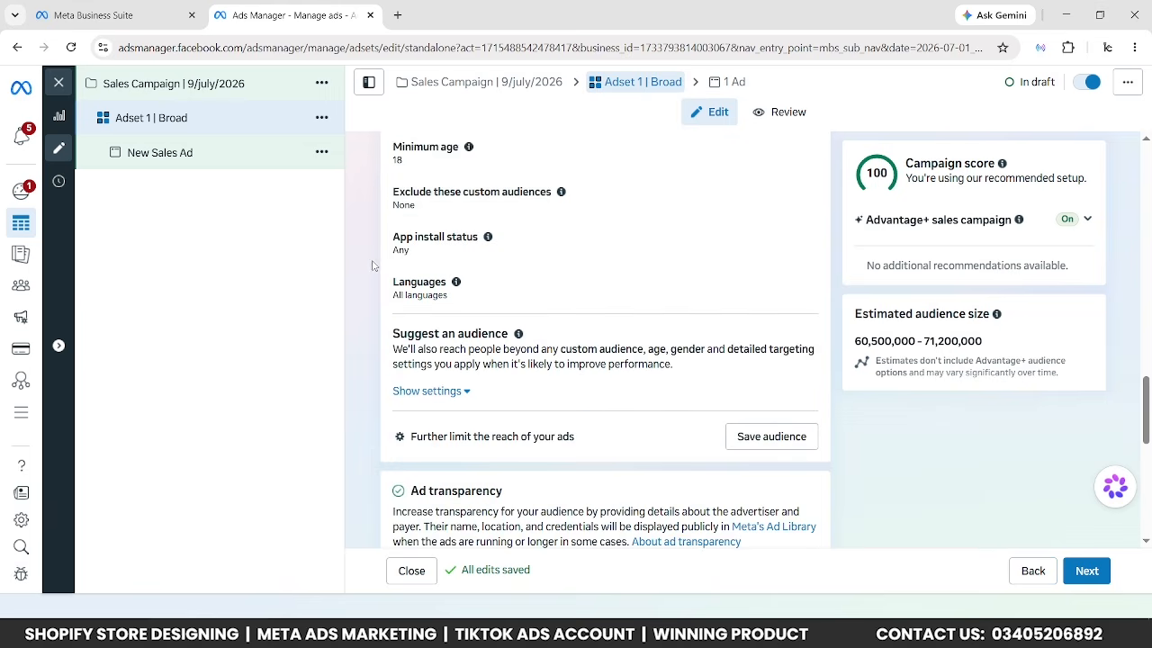
{"action": "scroll", "coordinate": [414, 268], "scroll_direction": "up", "scroll_amount": 1}
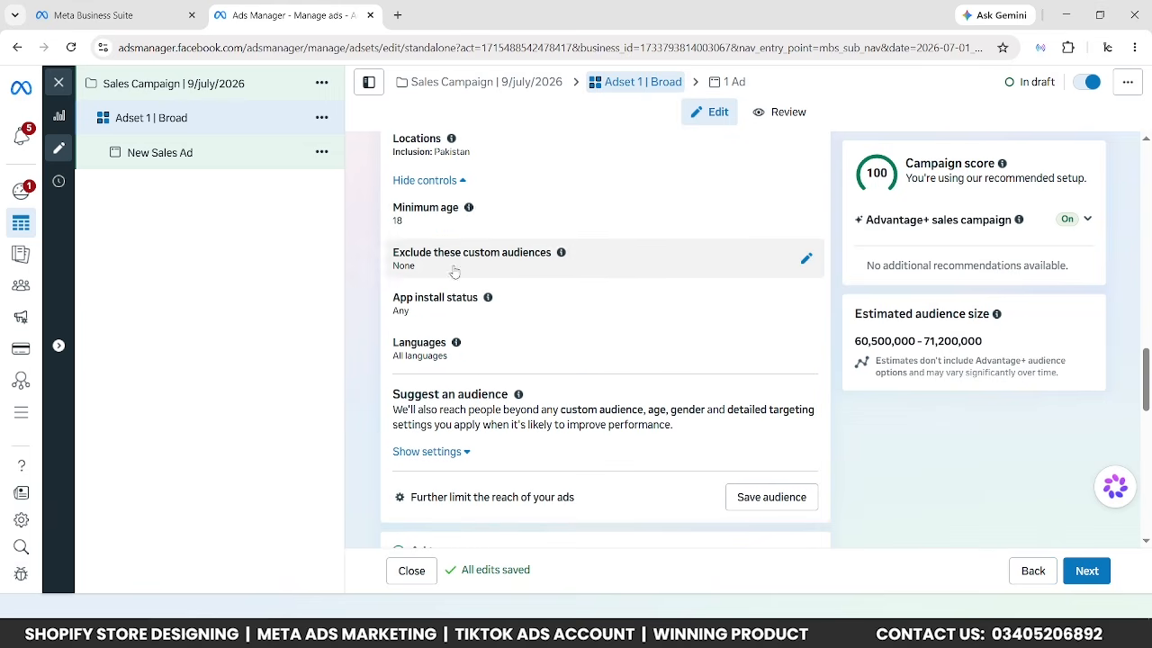
{"action": "scroll", "coordinate": [467, 376], "scroll_direction": "down", "scroll_amount": 1}
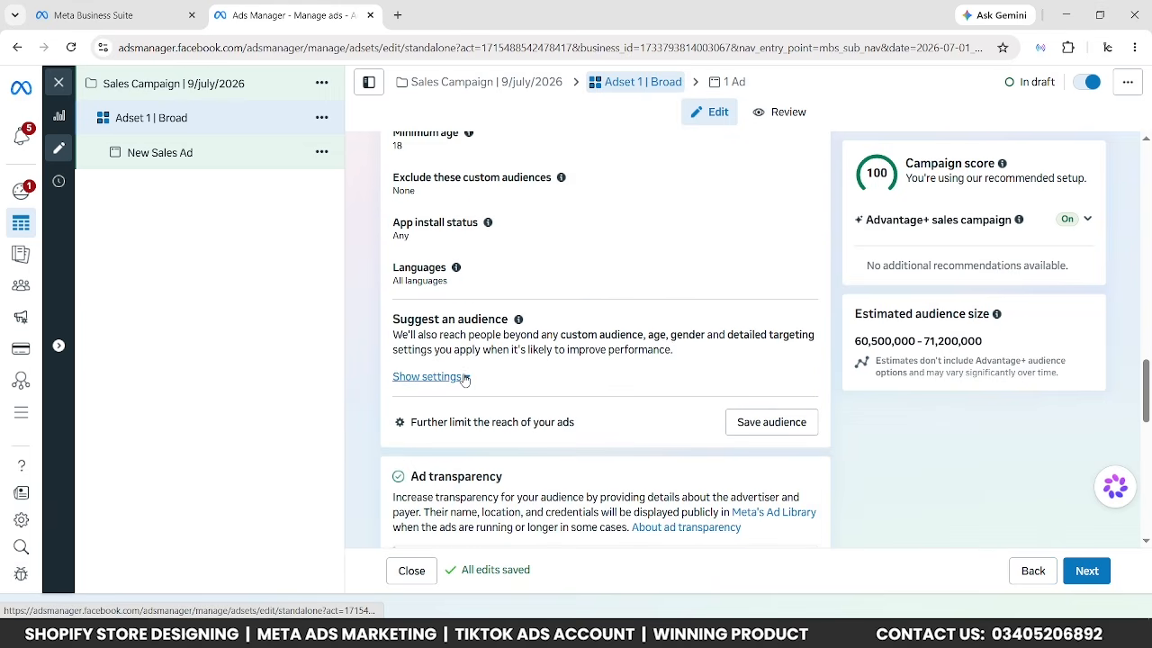
Expand the suggested audience settings and set the suggested age range to 24–45.
{"action": "left_click", "coordinate": [431, 377]}
{"action": "scroll", "coordinate": [481, 396], "scroll_direction": "down", "scroll_amount": 2}
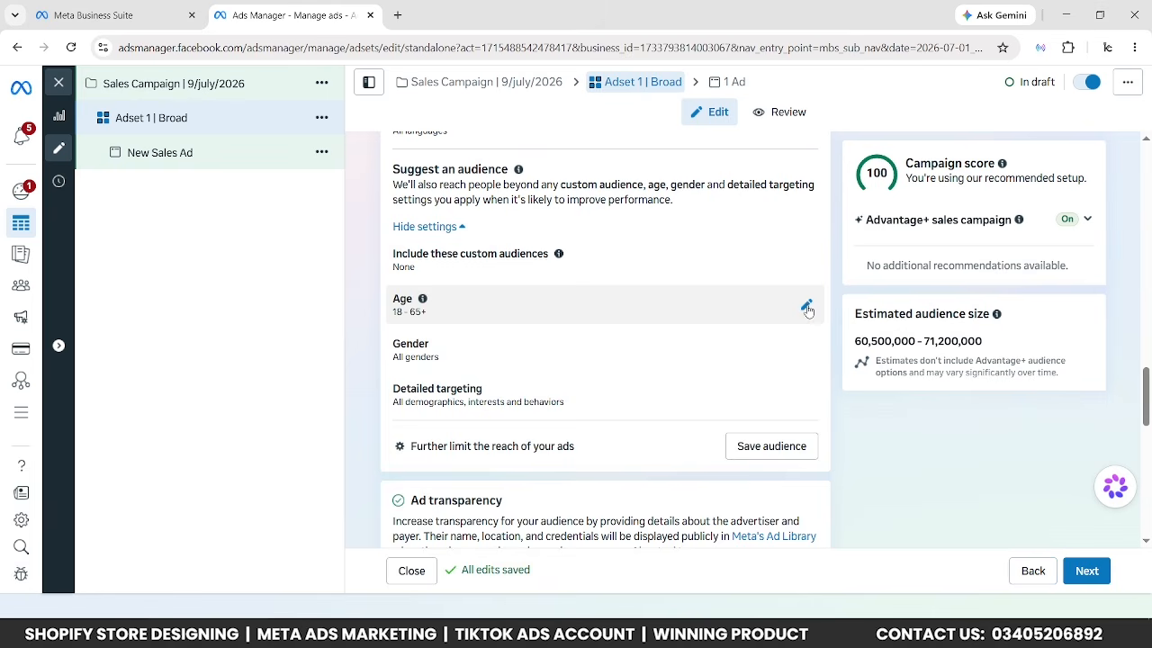
{"action": "left_click", "coordinate": [807, 307]}
{"action": "left_click", "coordinate": [457, 343]}
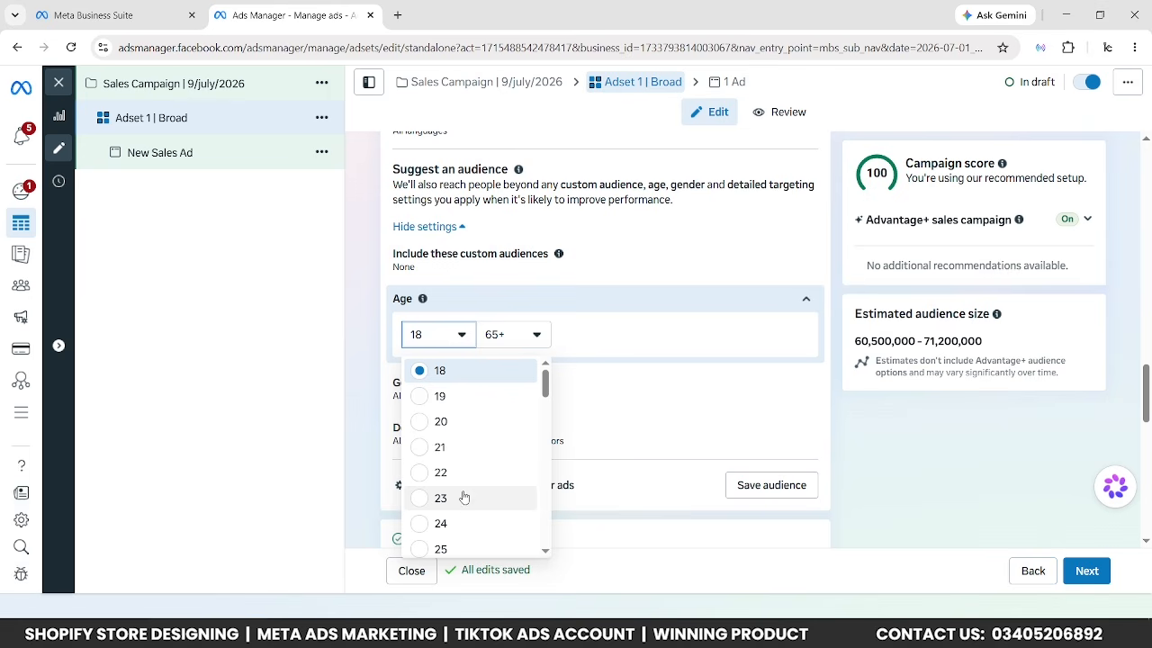
{"action": "left_click", "coordinate": [467, 522]}
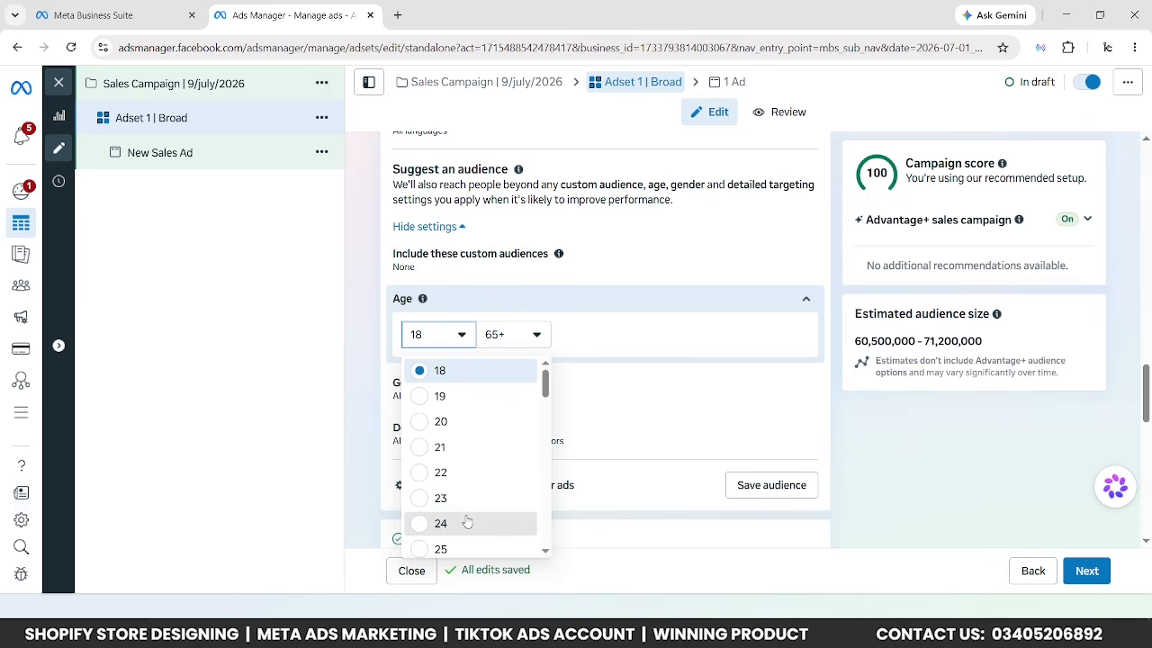
{"action": "left_click", "coordinate": [494, 340]}
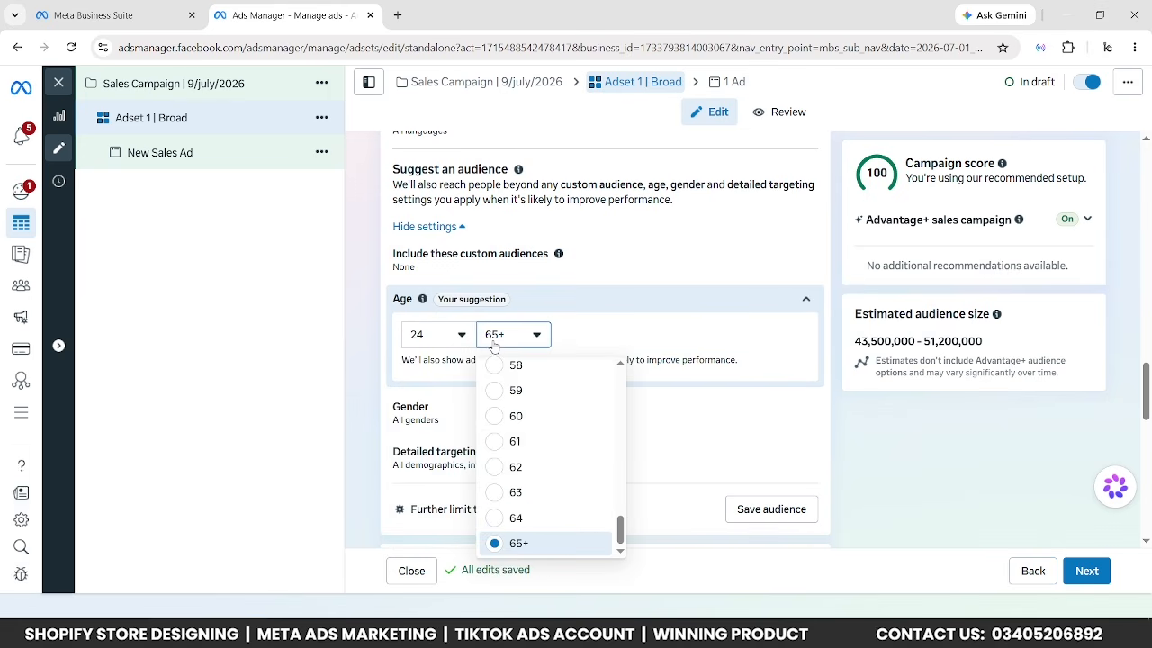
{"action": "scroll", "coordinate": [515, 440], "scroll_direction": "up", "scroll_amount": 5}
{"action": "scroll", "coordinate": [515, 441], "scroll_direction": "up", "scroll_amount": 1}
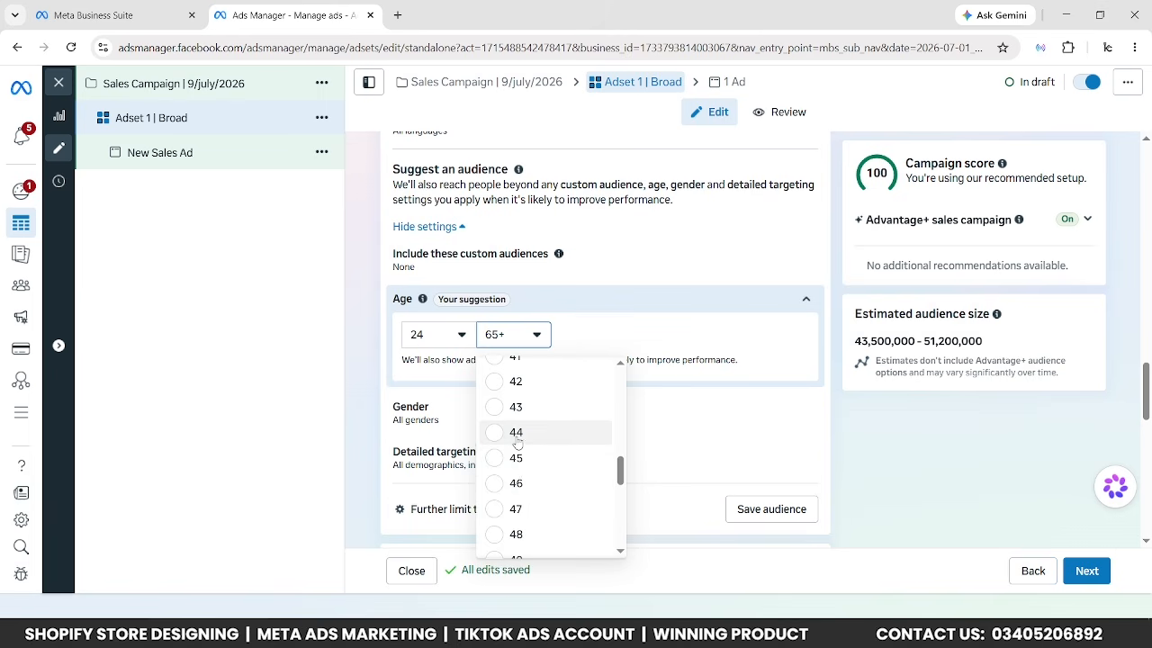
{"action": "left_click", "coordinate": [515, 458]}
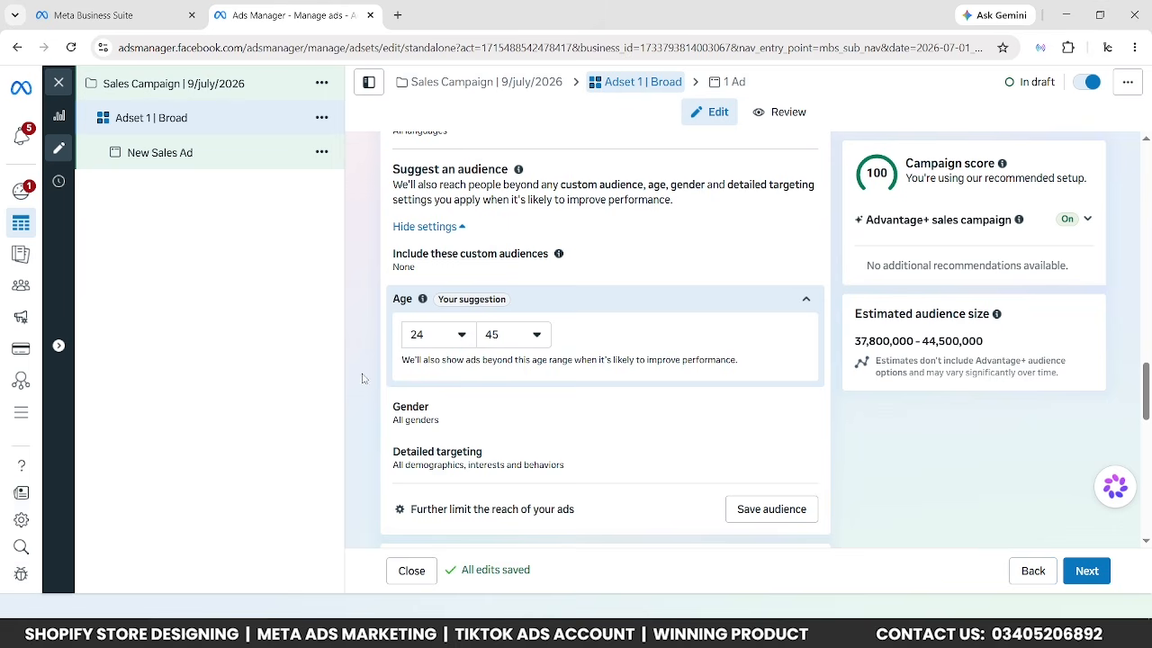
Set the suggested audience's gender to Women.
{"action": "left_click", "coordinate": [806, 417]}
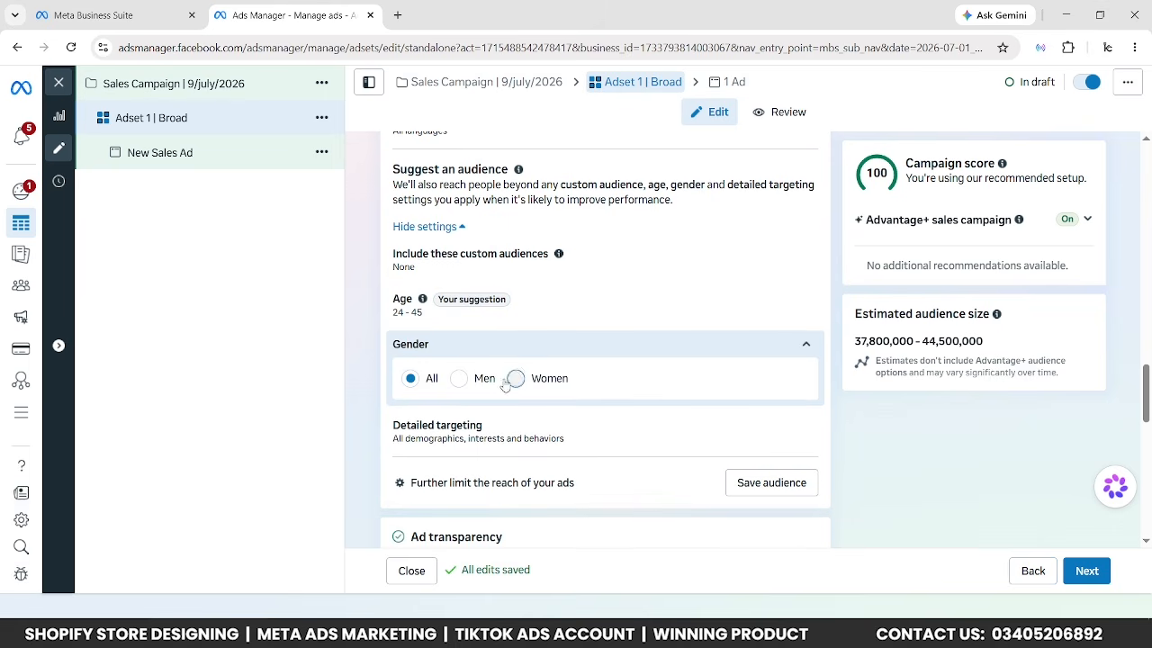
{"action": "left_click", "coordinate": [515, 378]}
{"action": "scroll", "coordinate": [378, 396], "scroll_direction": "down", "scroll_amount": 1}
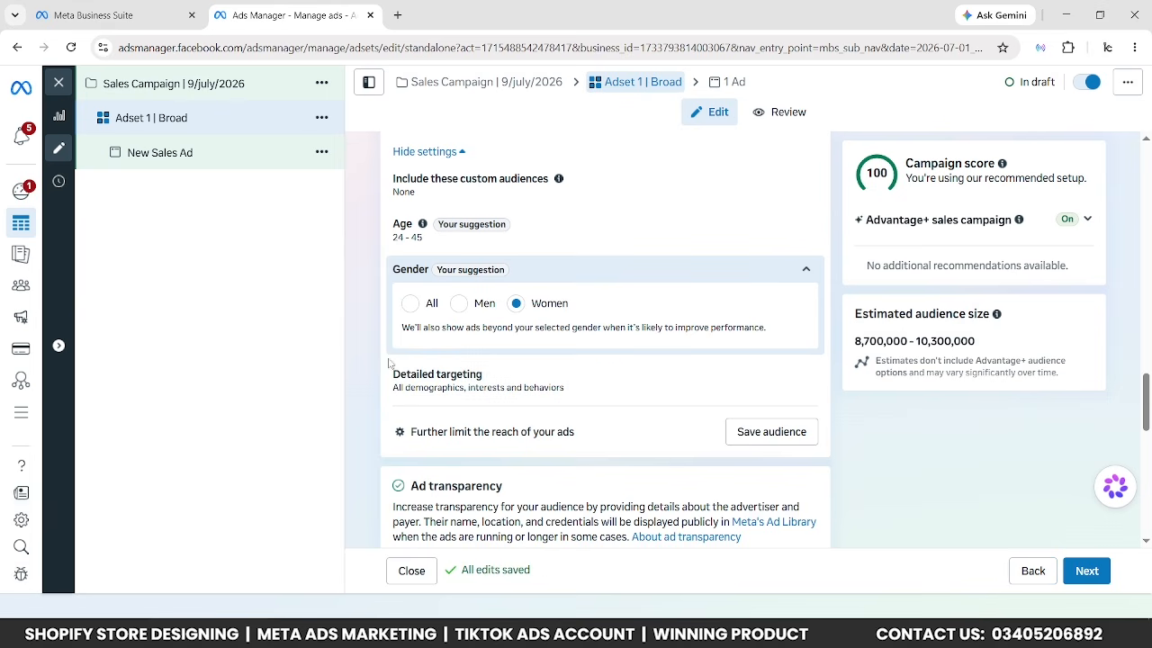
Collapse the placement value rules and dismiss the value rule creation notice in the ad set's Placements section.
{"action": "scroll", "coordinate": [369, 378], "scroll_direction": "down", "scroll_amount": 3}
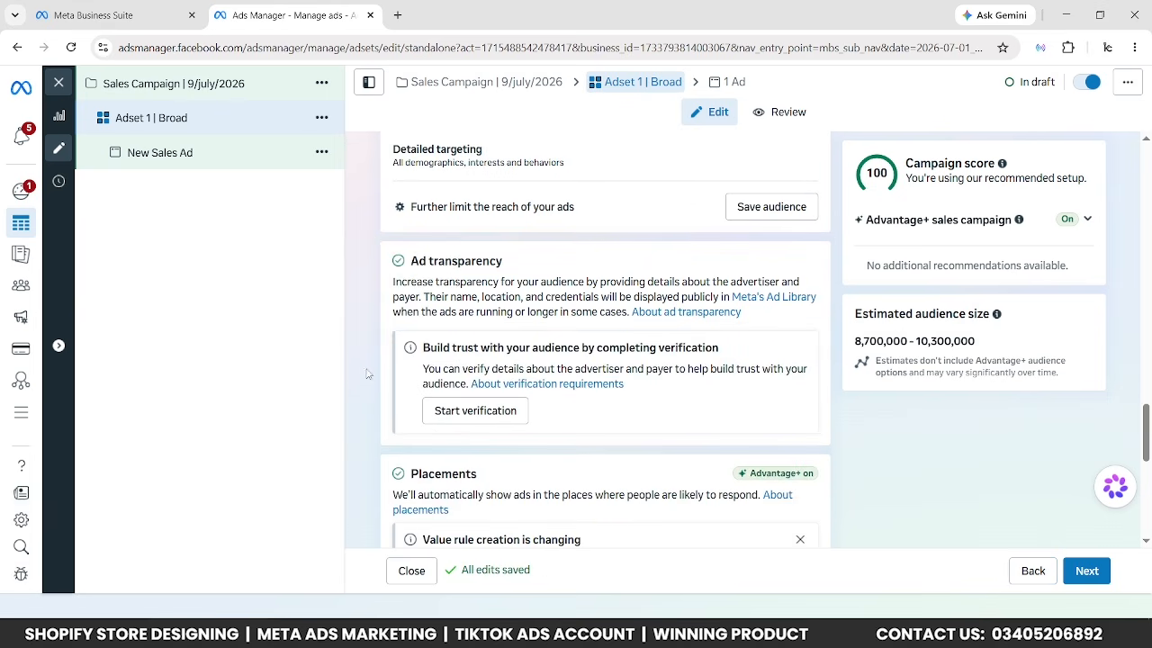
{"action": "scroll", "coordinate": [376, 353], "scroll_direction": "up", "scroll_amount": 1}
{"action": "scroll", "coordinate": [376, 351], "scroll_direction": "down", "scroll_amount": 5}
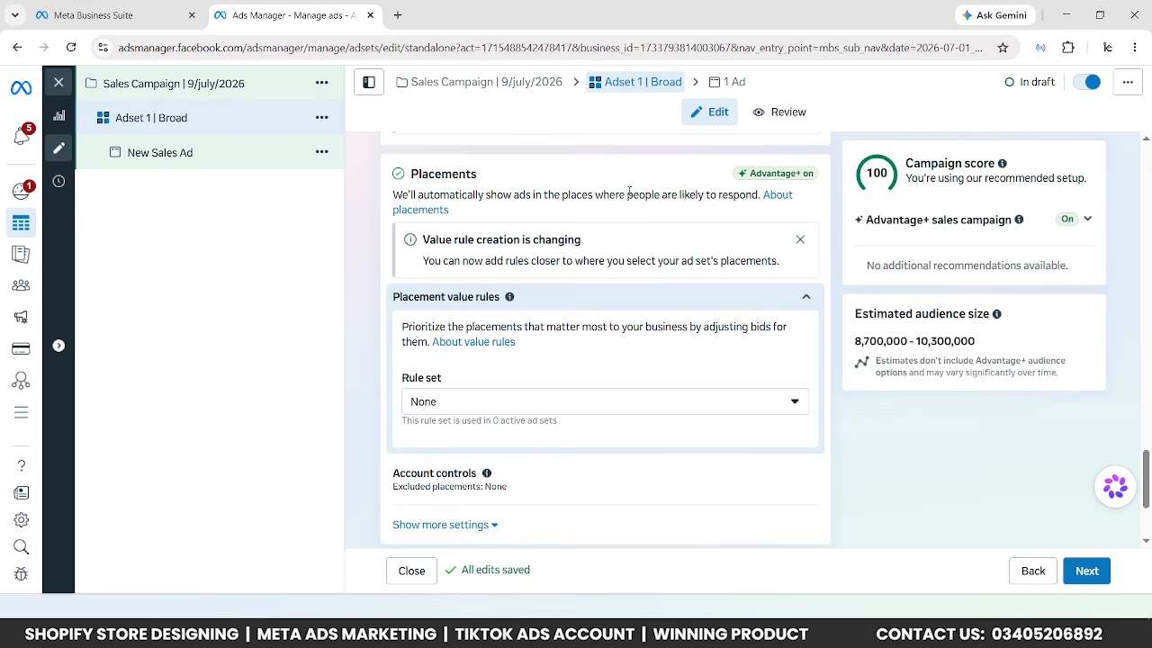
{"action": "left_click", "coordinate": [806, 296]}
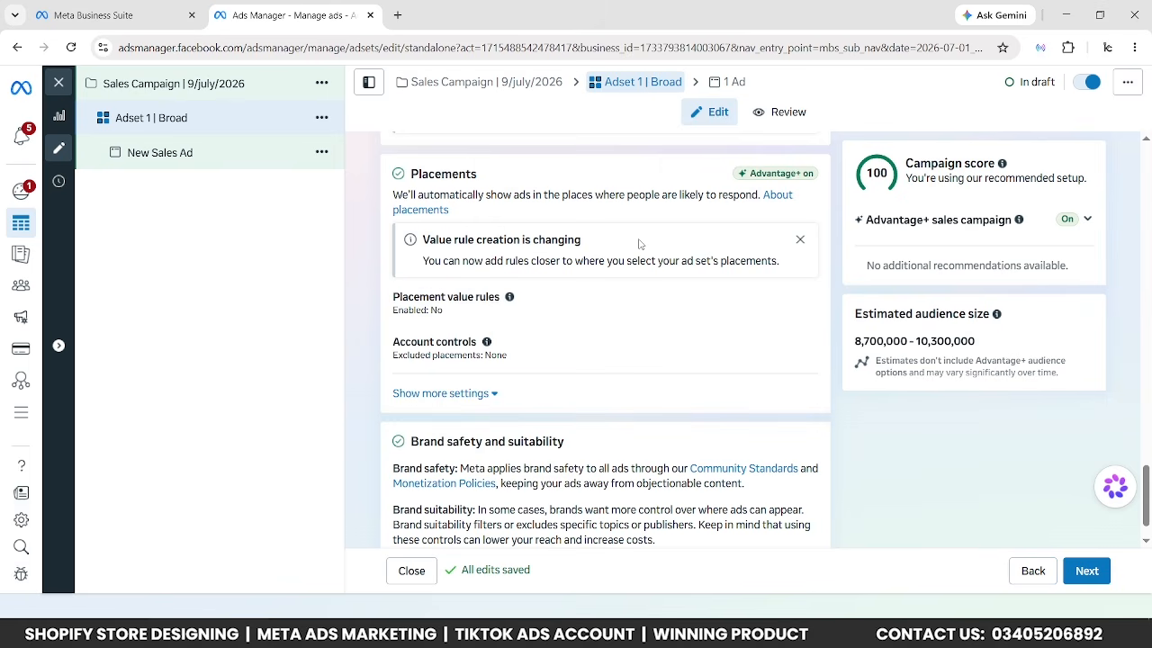
{"action": "left_click", "coordinate": [800, 239]}
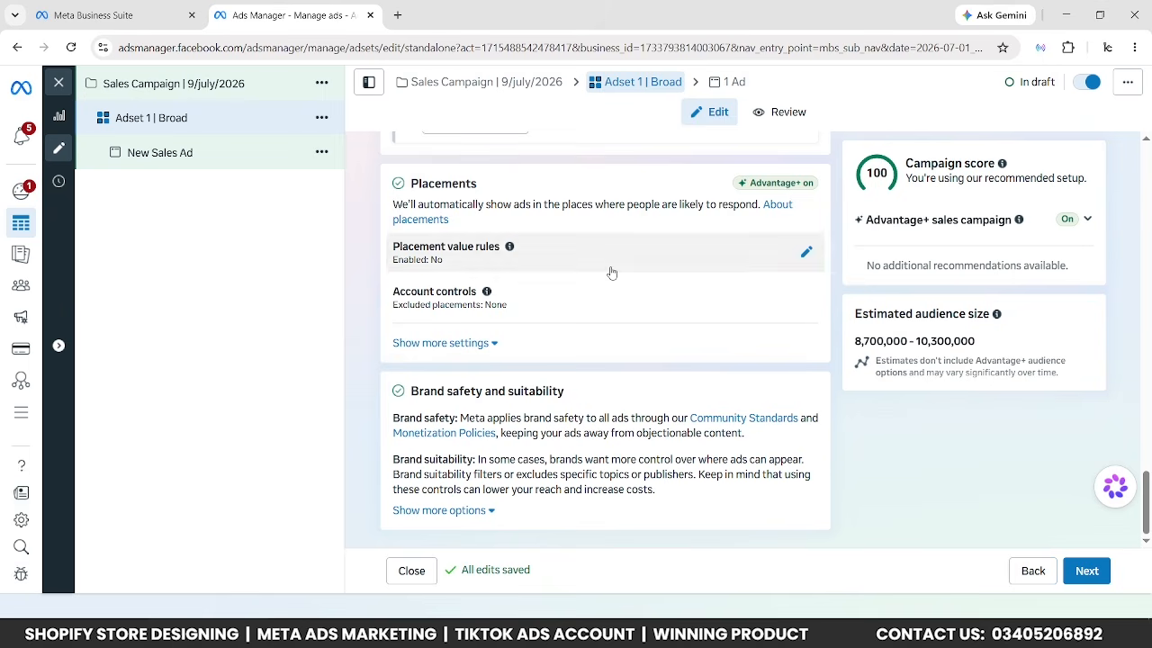
Exclude Audience Network, Messenger and Threads from the ad set's placement platforms, keeping Facebook and Instagram.
{"action": "left_click", "coordinate": [490, 344]}
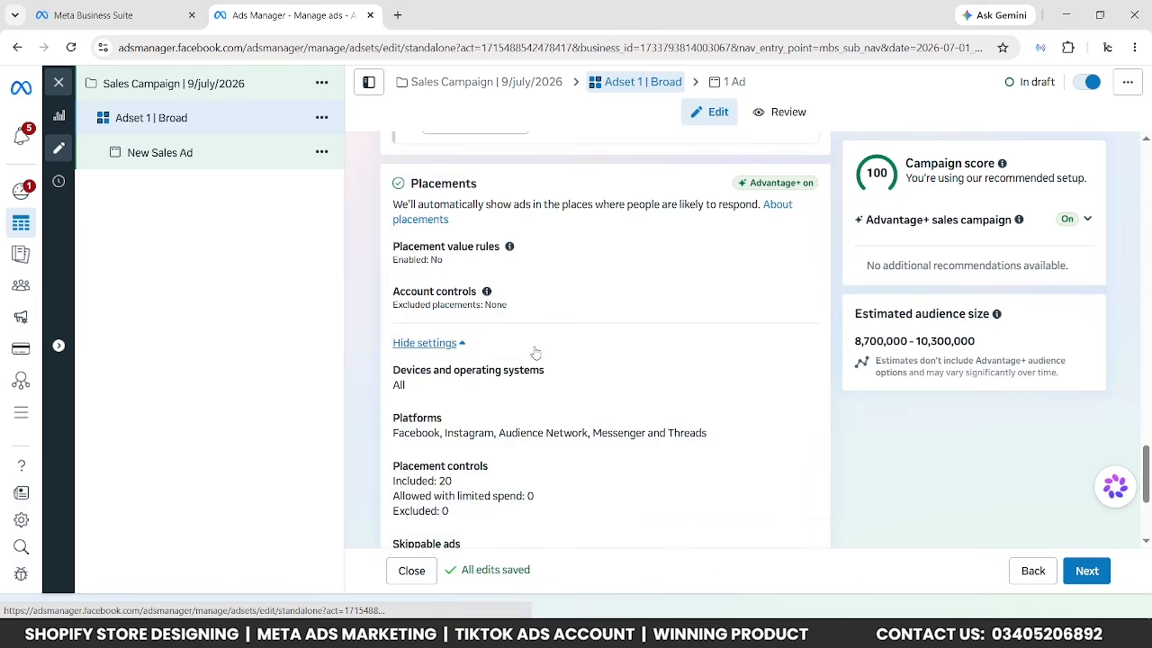
{"action": "scroll", "coordinate": [585, 355], "scroll_direction": "down", "scroll_amount": 1}
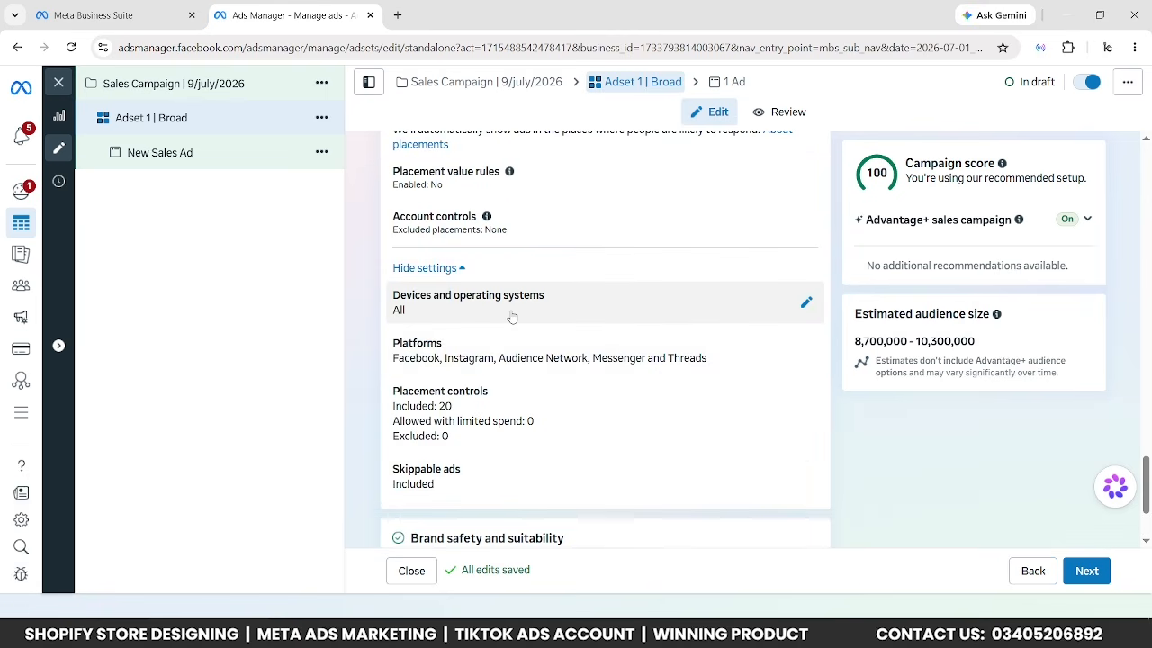
{"action": "left_click", "coordinate": [806, 350]}
{"action": "left_click", "coordinate": [664, 382]}
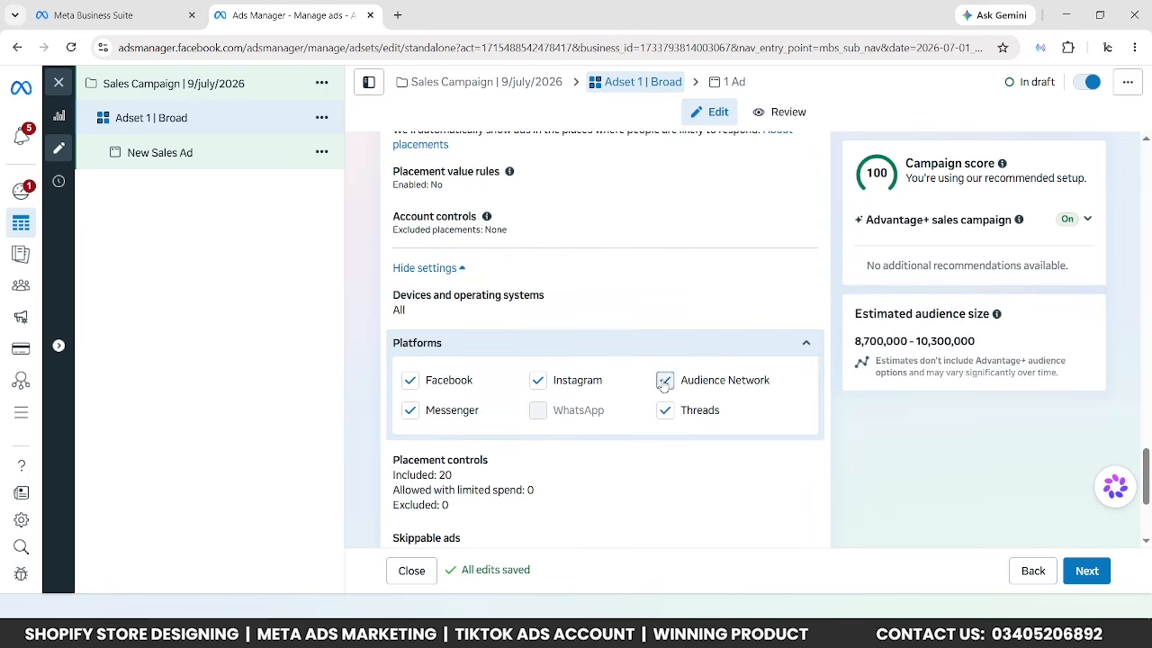
{"action": "left_click", "coordinate": [411, 411]}
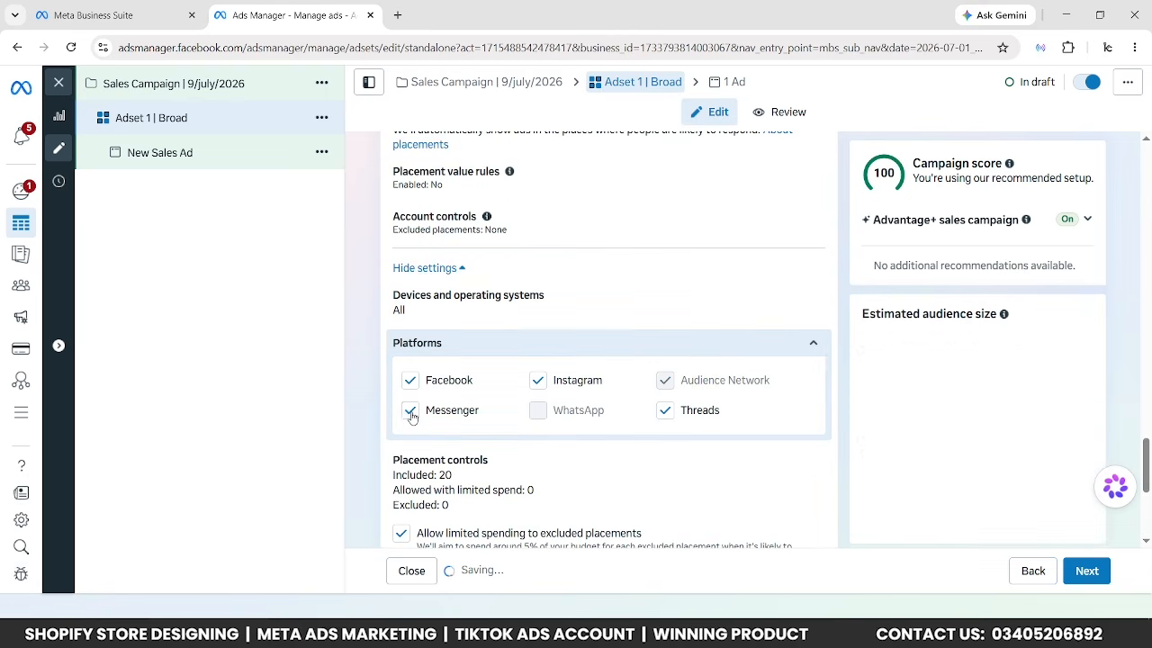
{"action": "left_click", "coordinate": [663, 411]}
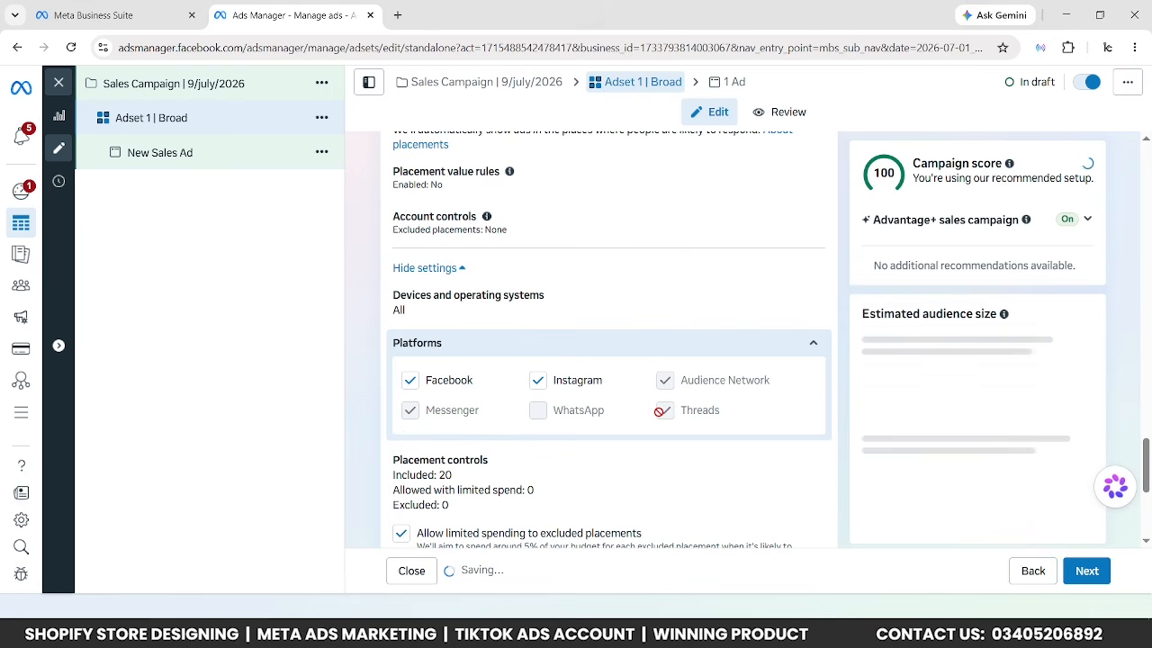
{"action": "left_click", "coordinate": [803, 344]}
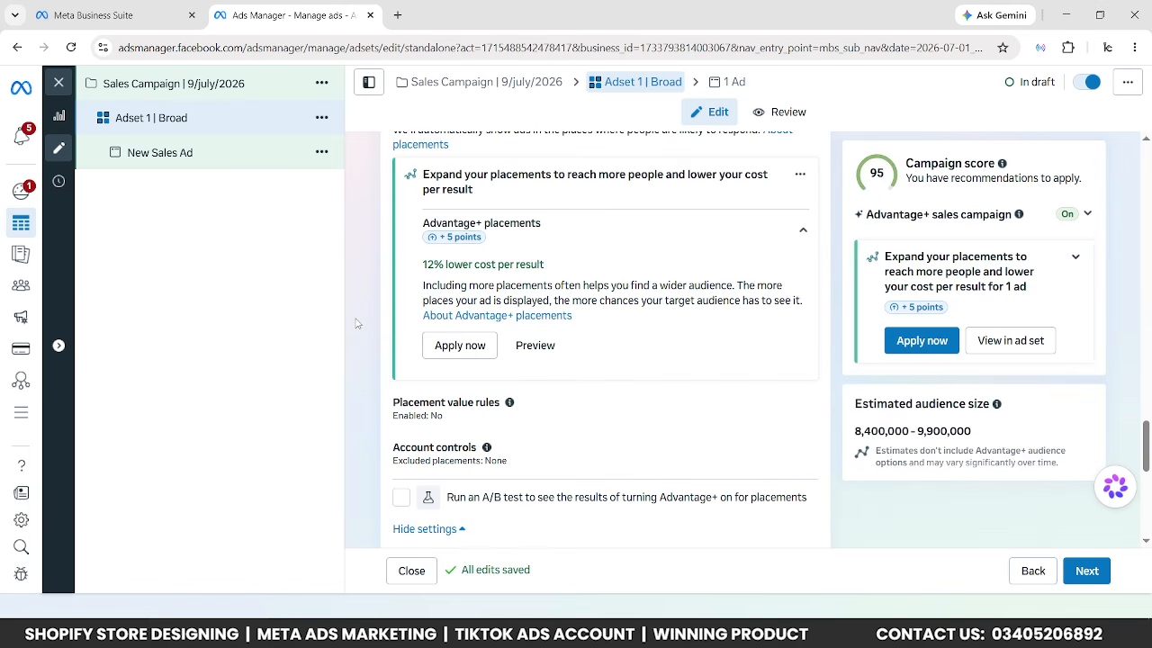
Proceed to the ad level and rename the ad as Video 1.
{"action": "scroll", "coordinate": [356, 323], "scroll_direction": "down", "scroll_amount": 6}
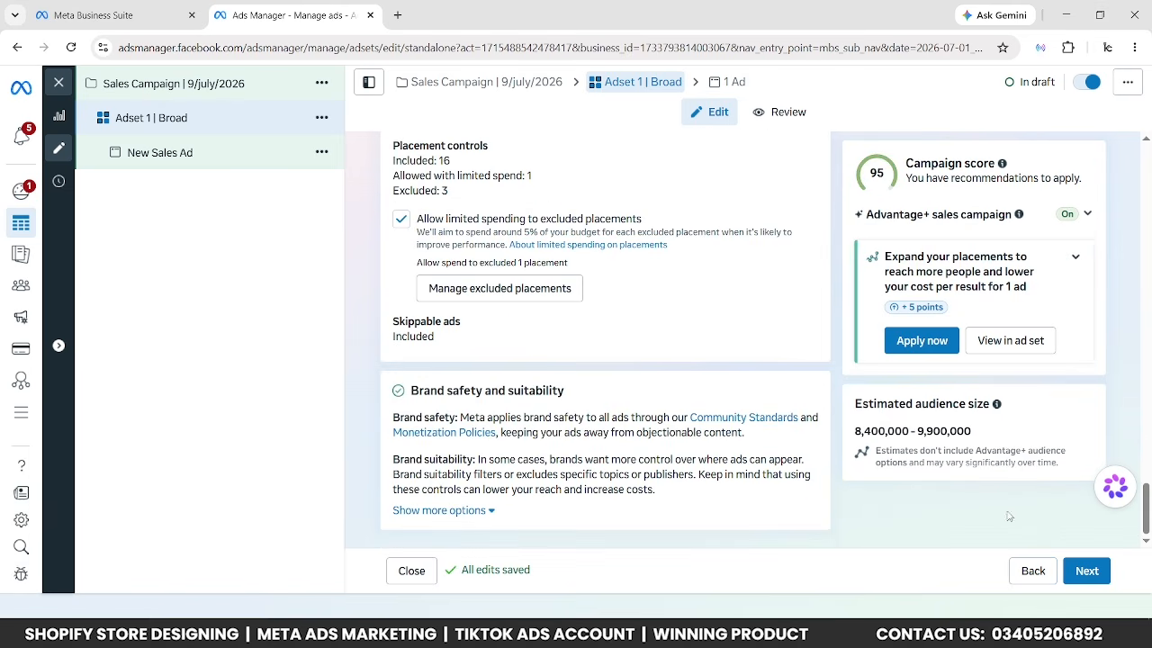
{"action": "left_click", "coordinate": [1083, 570]}
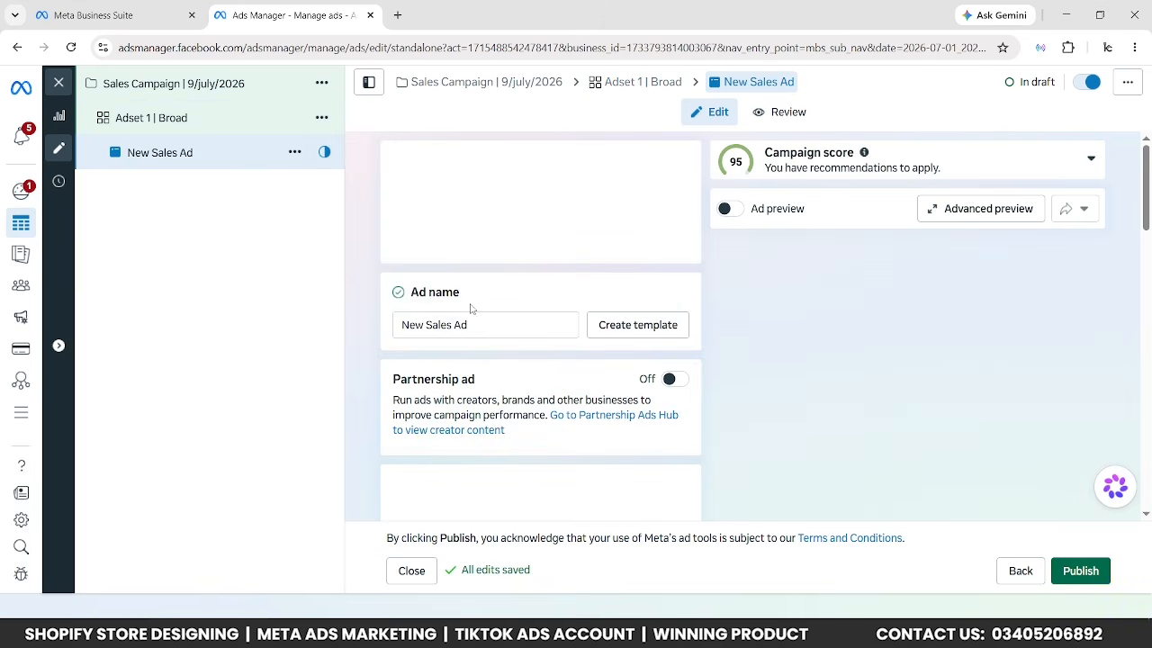
{"action": "left_click_drag", "start_coordinate": [494, 191], "coordinate": [381, 204]}
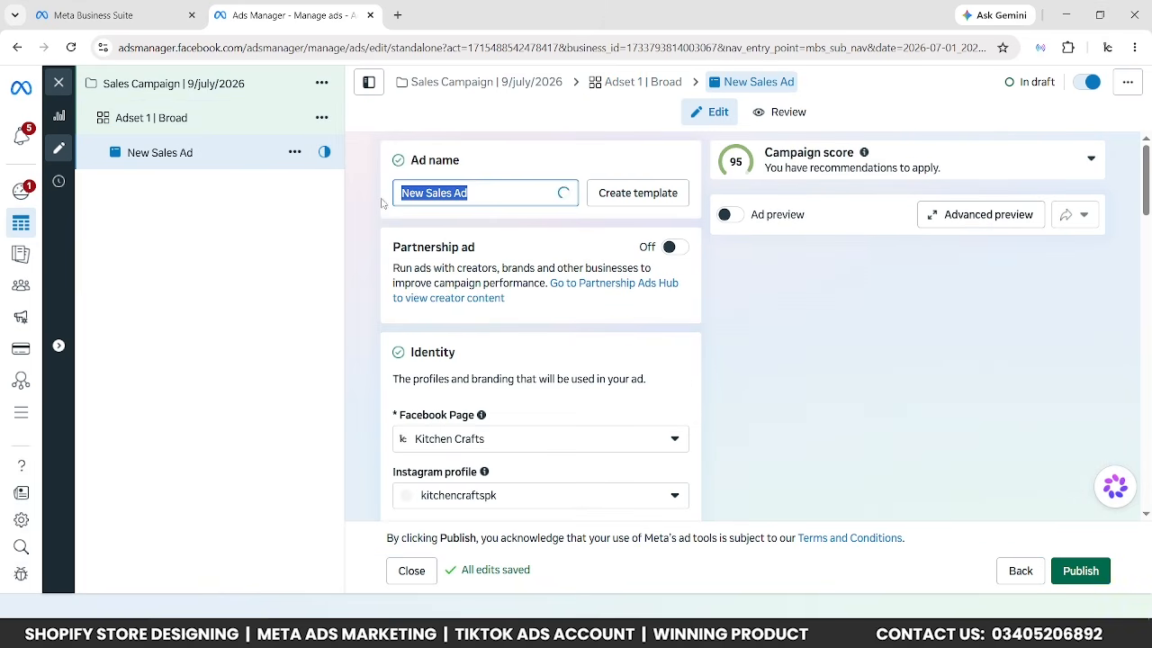
{"action": "type", "text": "Video"}
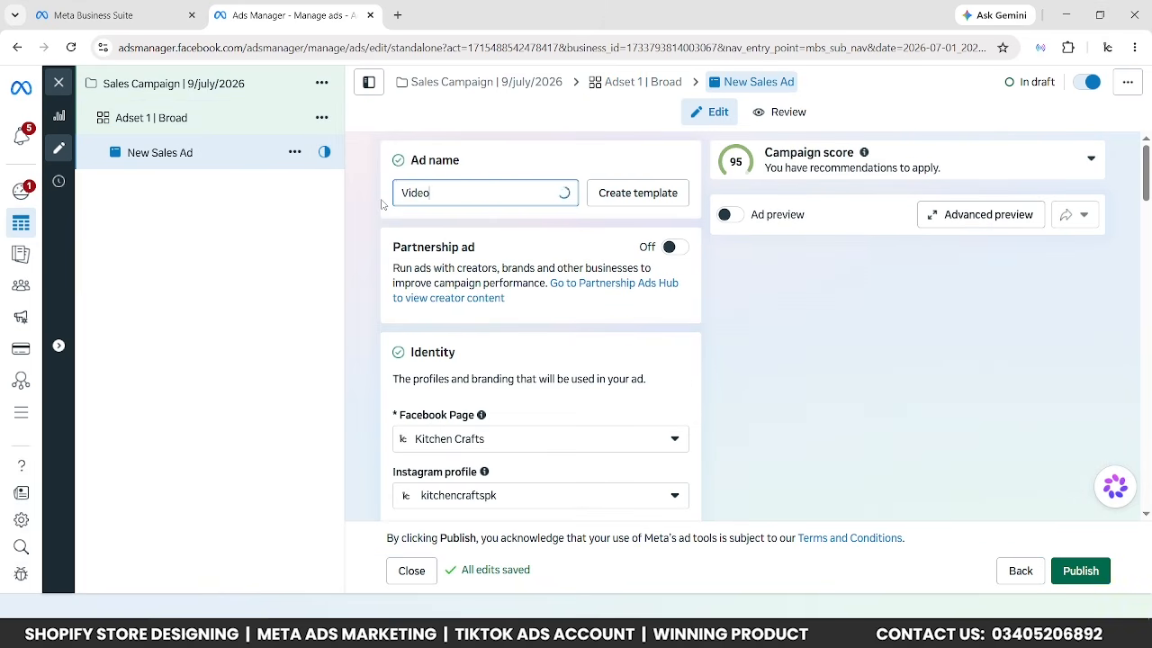
{"action": "type", "text": " 1"}
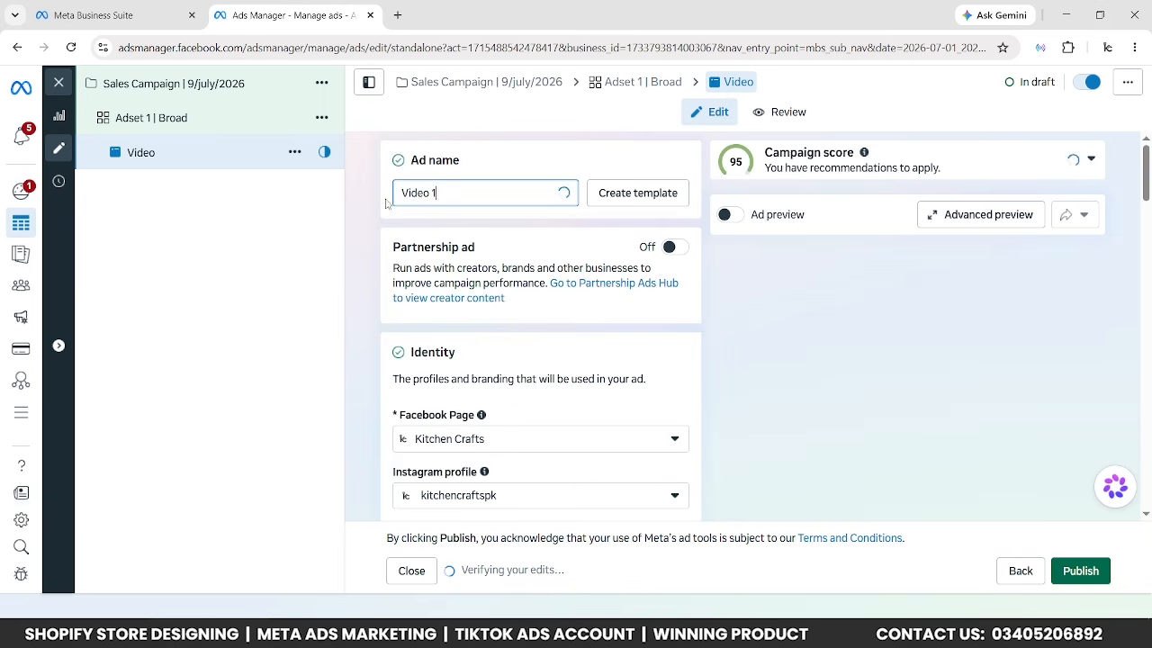
{"action": "left_click", "coordinate": [375, 205]}
Paste the kitchencrafts.pk product page link as the ad's website URL, keeping Website as the main destination.
{"action": "scroll", "coordinate": [379, 270], "scroll_direction": "down", "scroll_amount": 5}
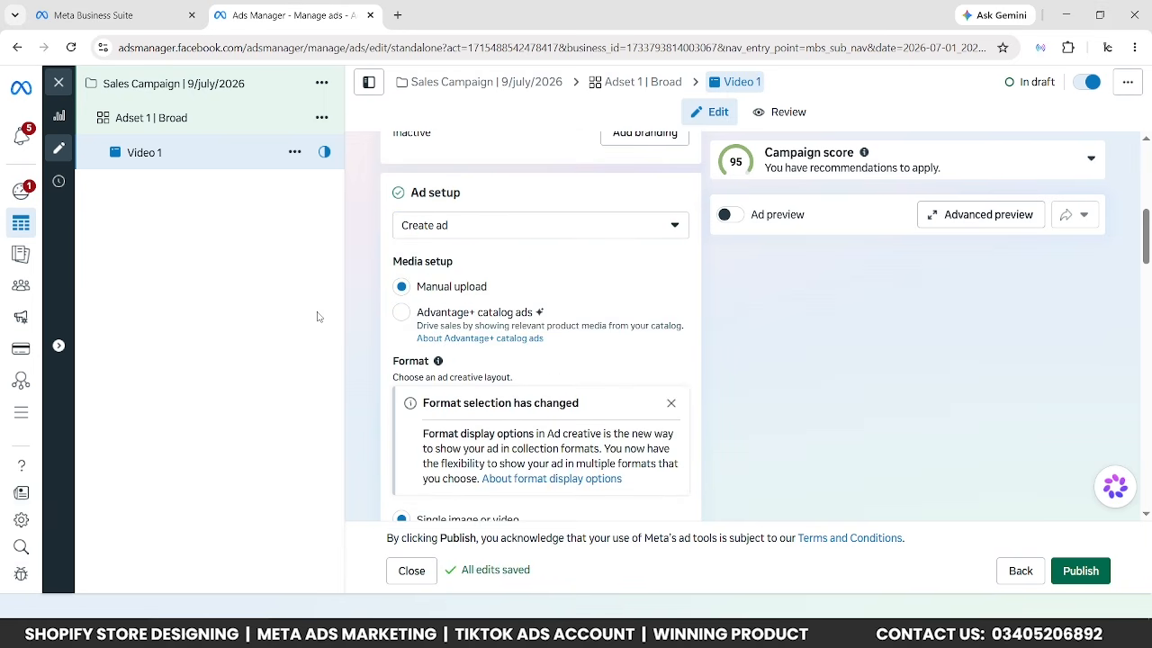
{"action": "scroll", "coordinate": [360, 315], "scroll_direction": "down", "scroll_amount": 2}
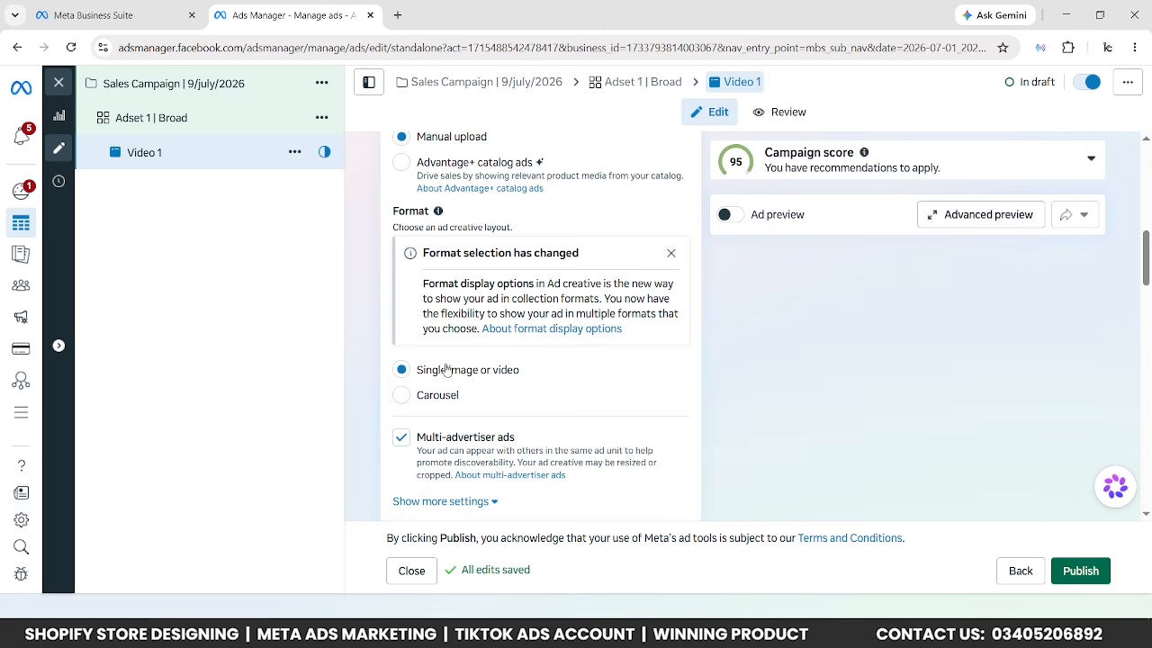
{"action": "scroll", "coordinate": [450, 369], "scroll_direction": "down", "scroll_amount": 1}
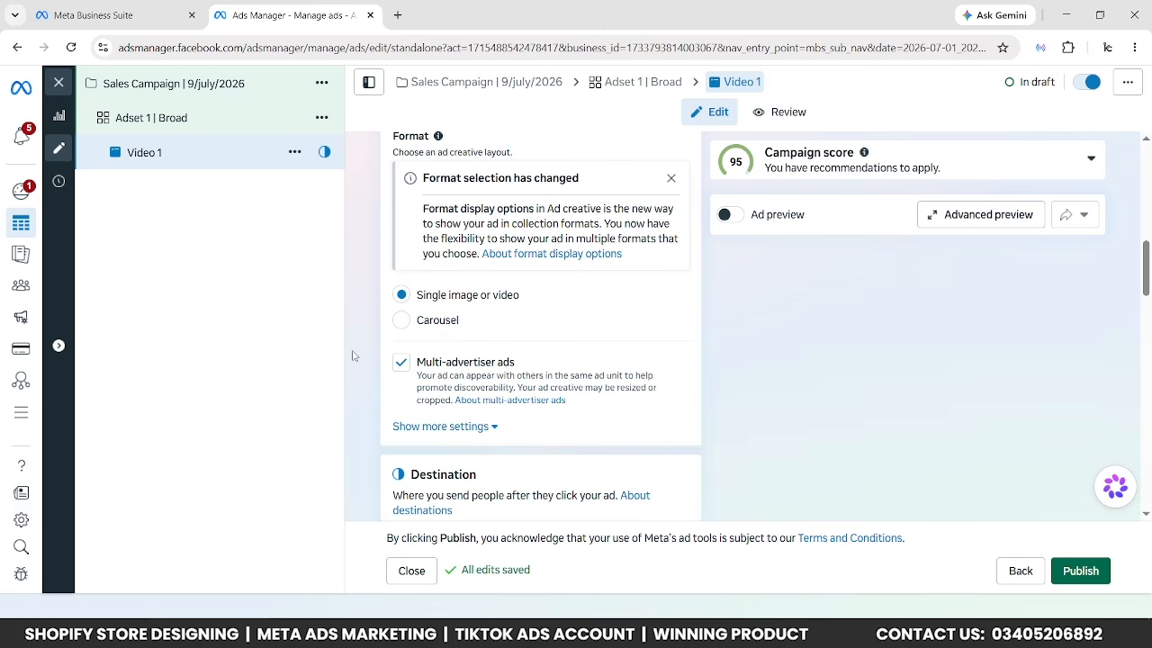
{"action": "scroll", "coordinate": [376, 335], "scroll_direction": "down", "scroll_amount": 2}
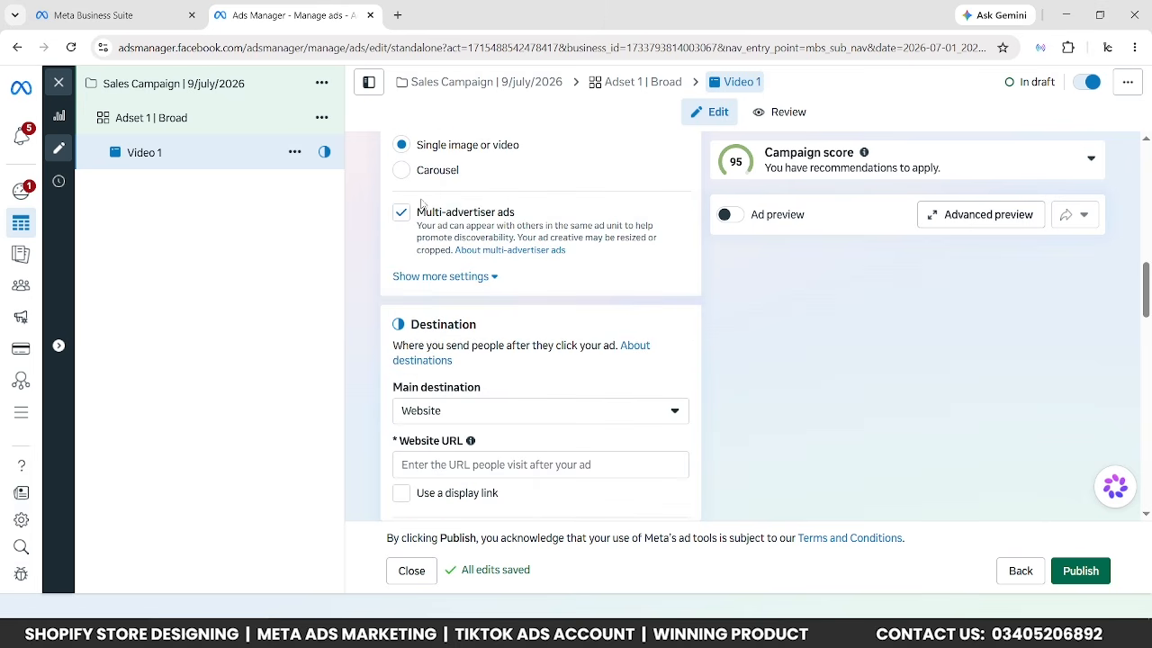
{"action": "scroll", "coordinate": [369, 272], "scroll_direction": "down", "scroll_amount": 1}
{"action": "scroll", "coordinate": [368, 275], "scroll_direction": "down", "scroll_amount": 1}
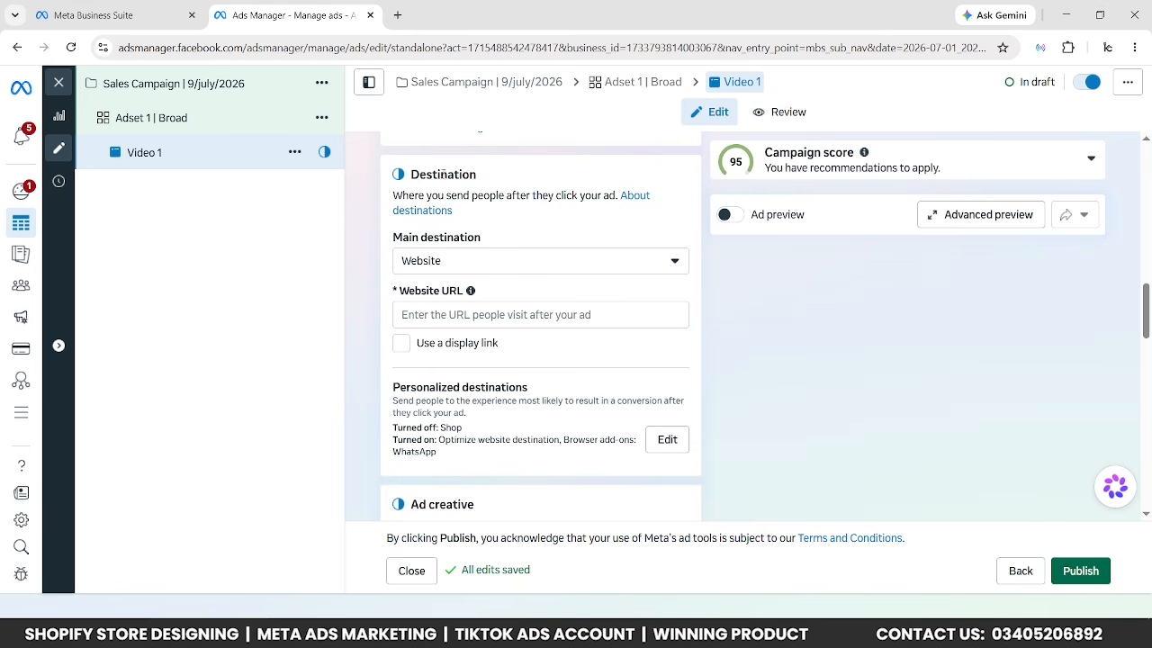
{"action": "left_click", "coordinate": [397, 15]}
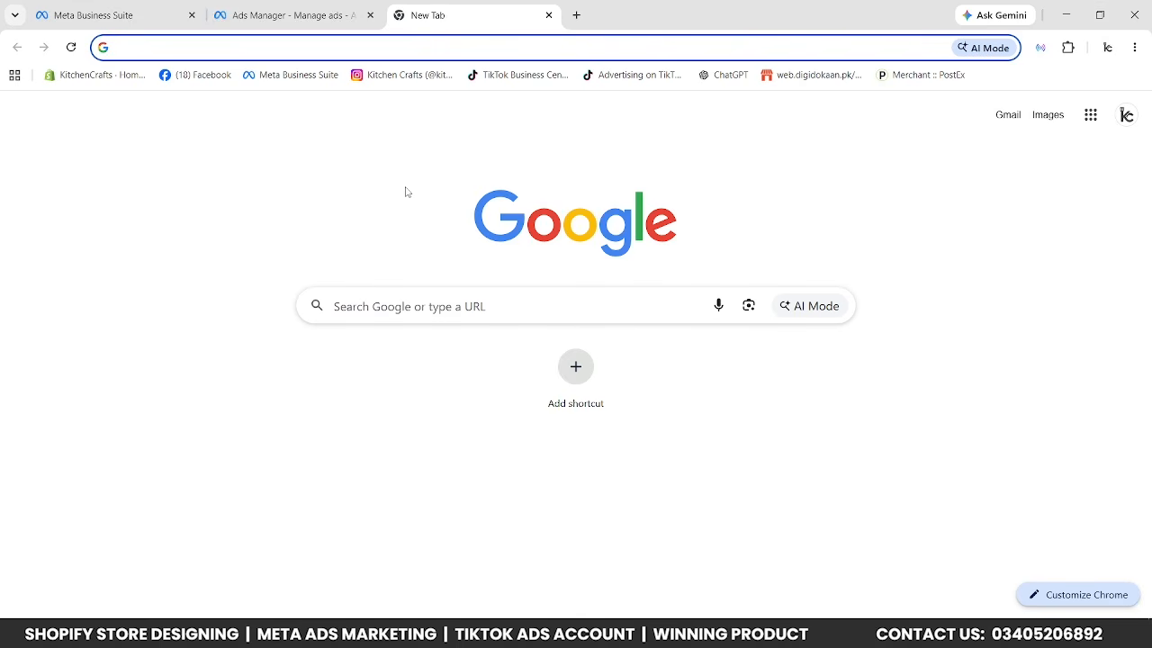
{"action": "key", "text": "ctrl+w"}
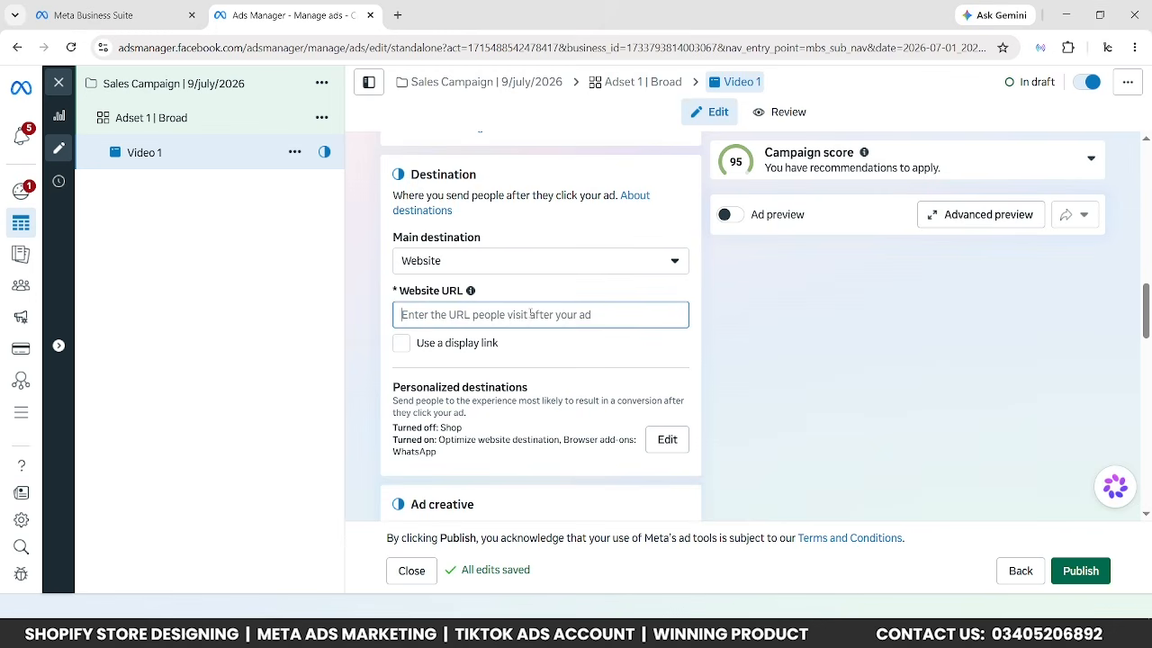
{"action": "key", "text": "ctrl+v"}
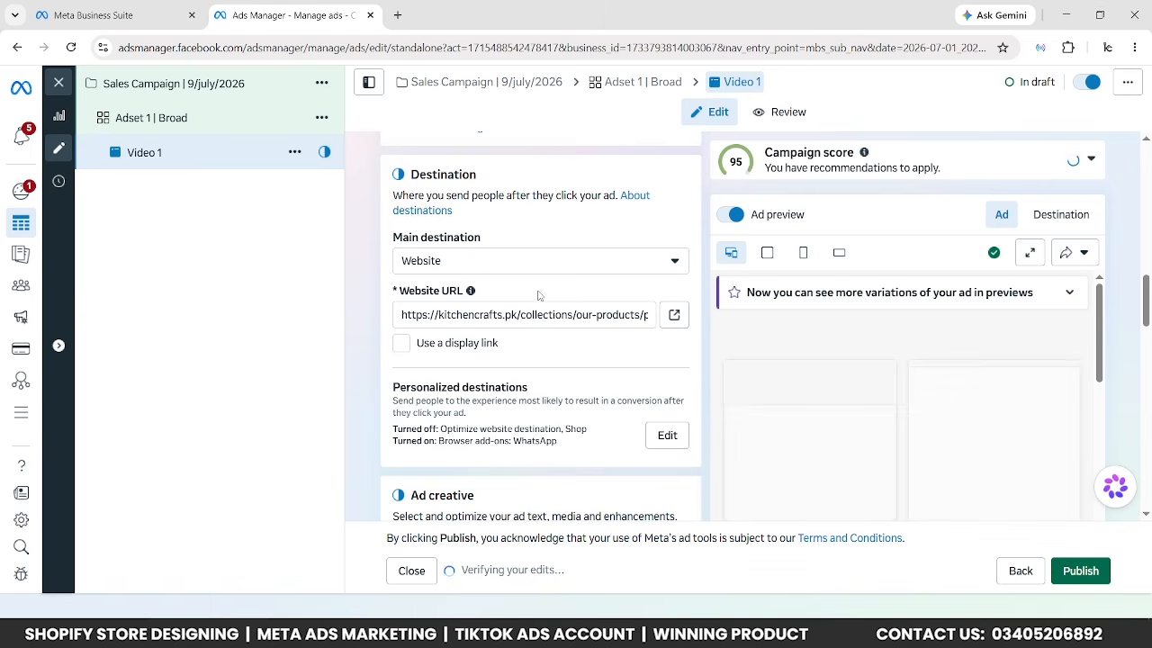
Set up a video ad creative and select the 1080 × 1920 account video Creative 4 as its media.
{"action": "scroll", "coordinate": [538, 297], "scroll_direction": "down", "scroll_amount": 2}
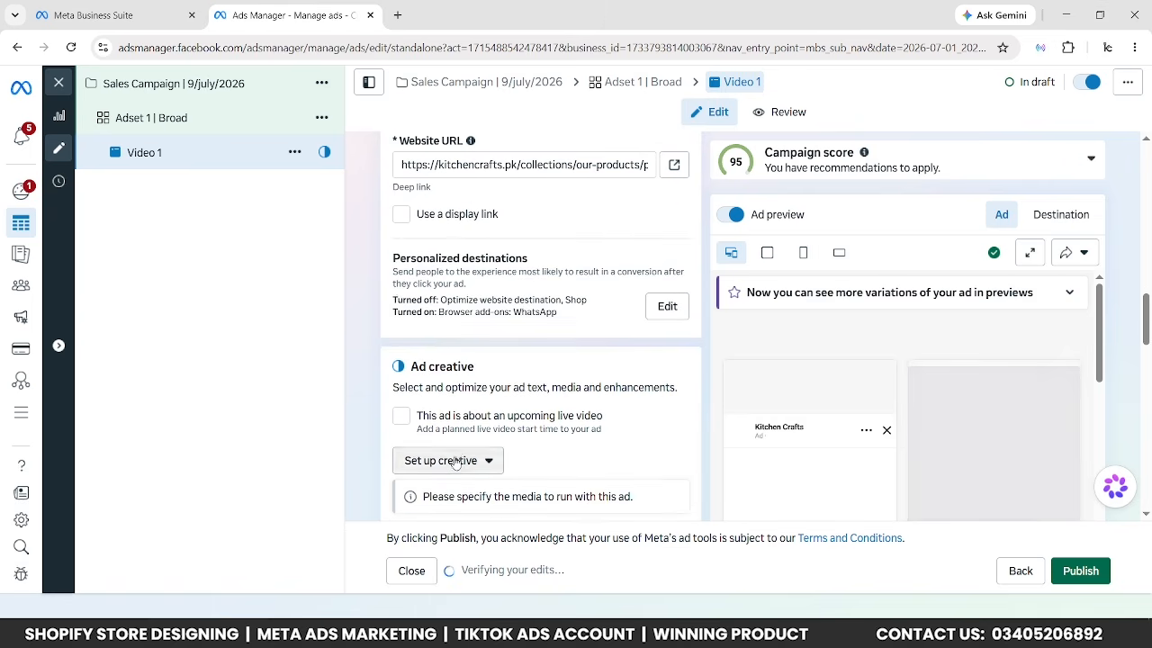
{"action": "left_click", "coordinate": [457, 466]}
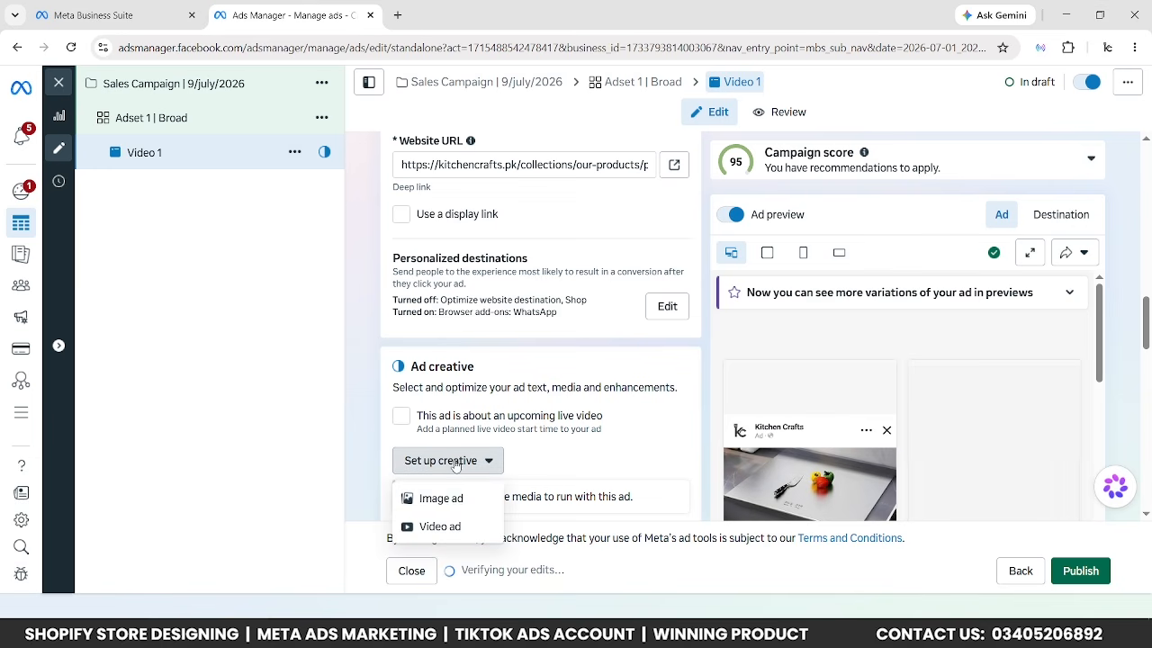
{"action": "left_click", "coordinate": [455, 527]}
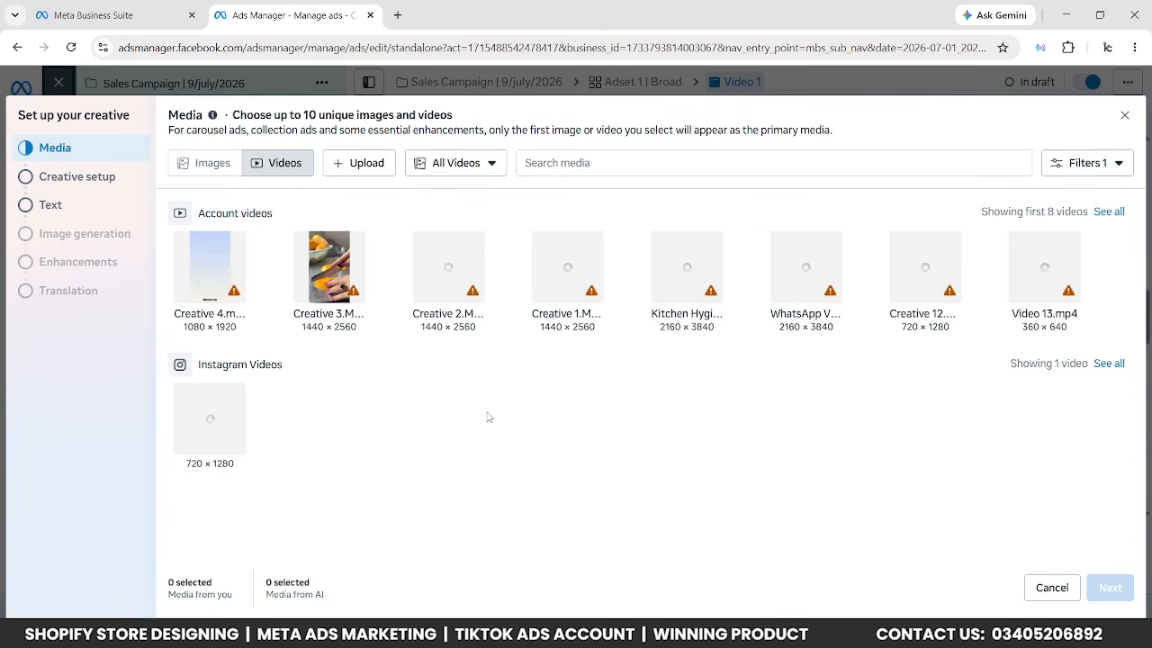
{"action": "left_click", "coordinate": [200, 260]}
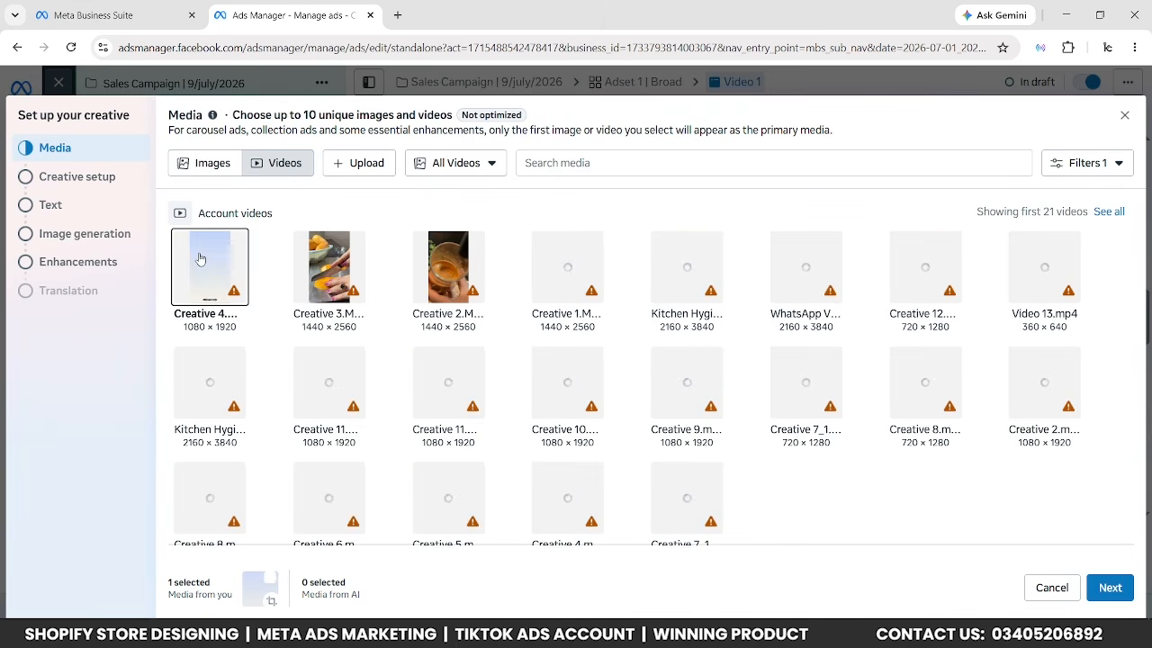
Accept the selected video and the creative setup with product extensions on, continuing to the ad's text stage.
{"action": "left_click", "coordinate": [1110, 588]}
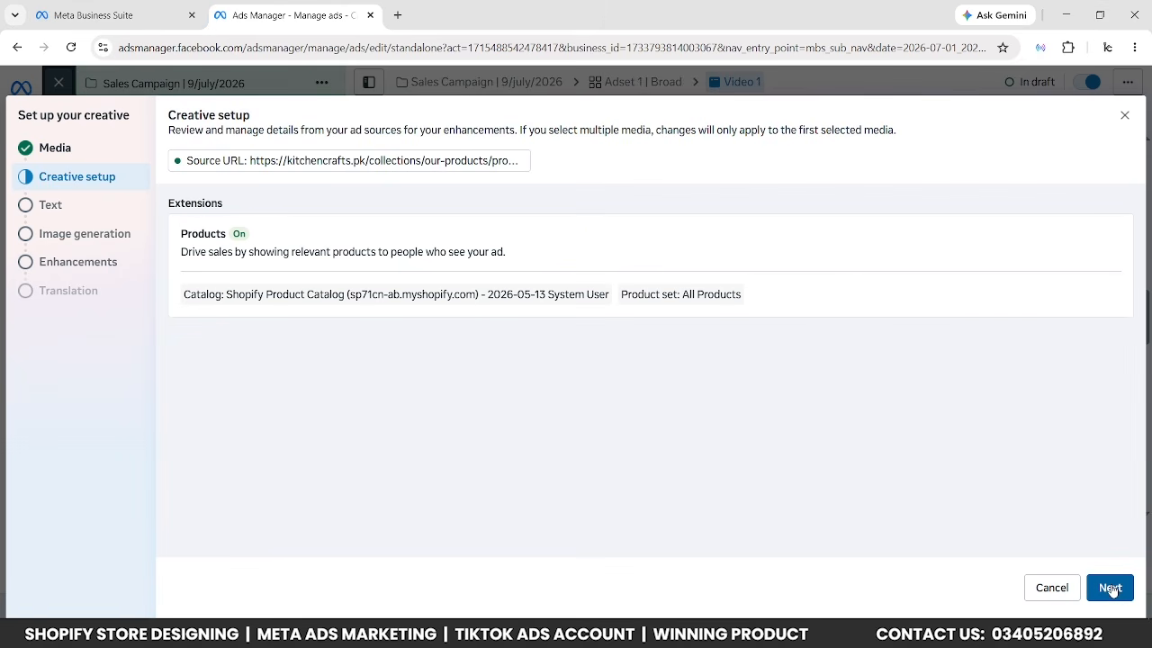
{"action": "left_click", "coordinate": [1110, 588]}
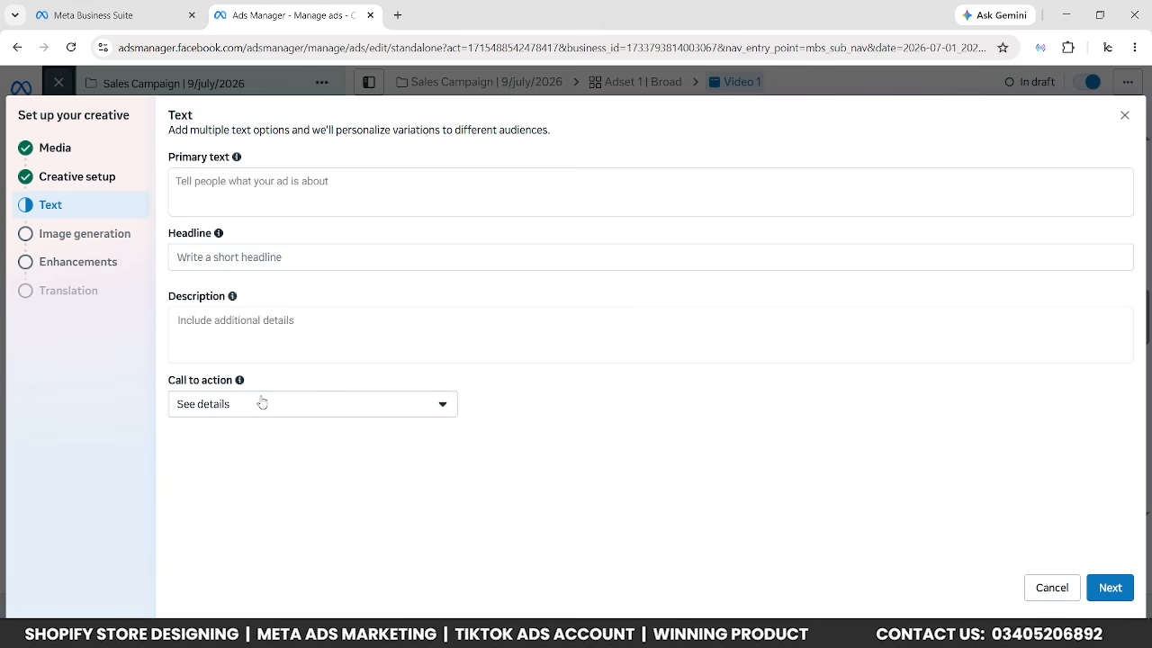
Open Claude in a new browser tab, dismiss its introduction and open the "Stainless steel cutting board video ad copy" chat.
{"action": "left_click", "coordinate": [395, 14]}
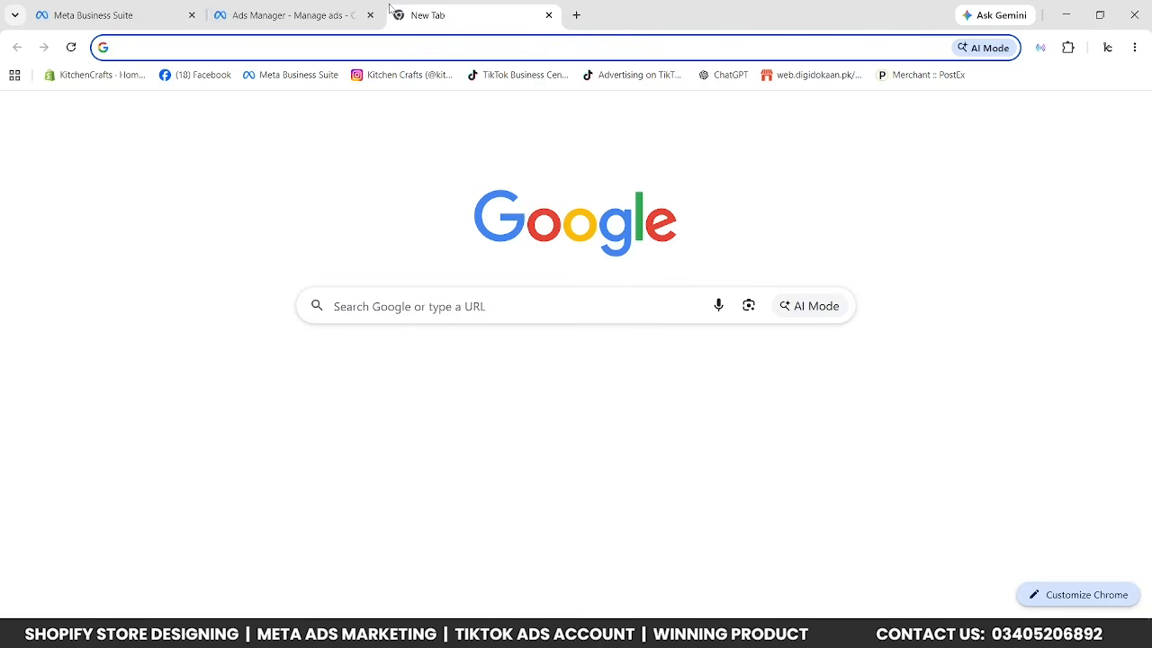
{"action": "type", "text": "cla"}
{"action": "key", "text": "Return"}
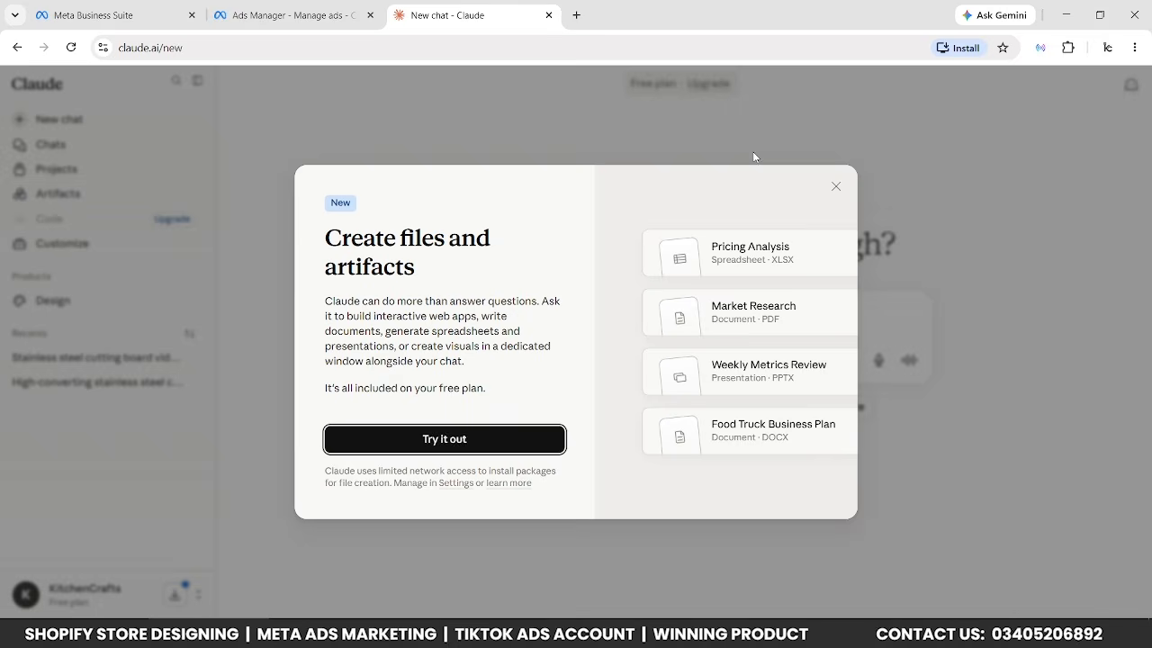
{"action": "left_click", "coordinate": [835, 187]}
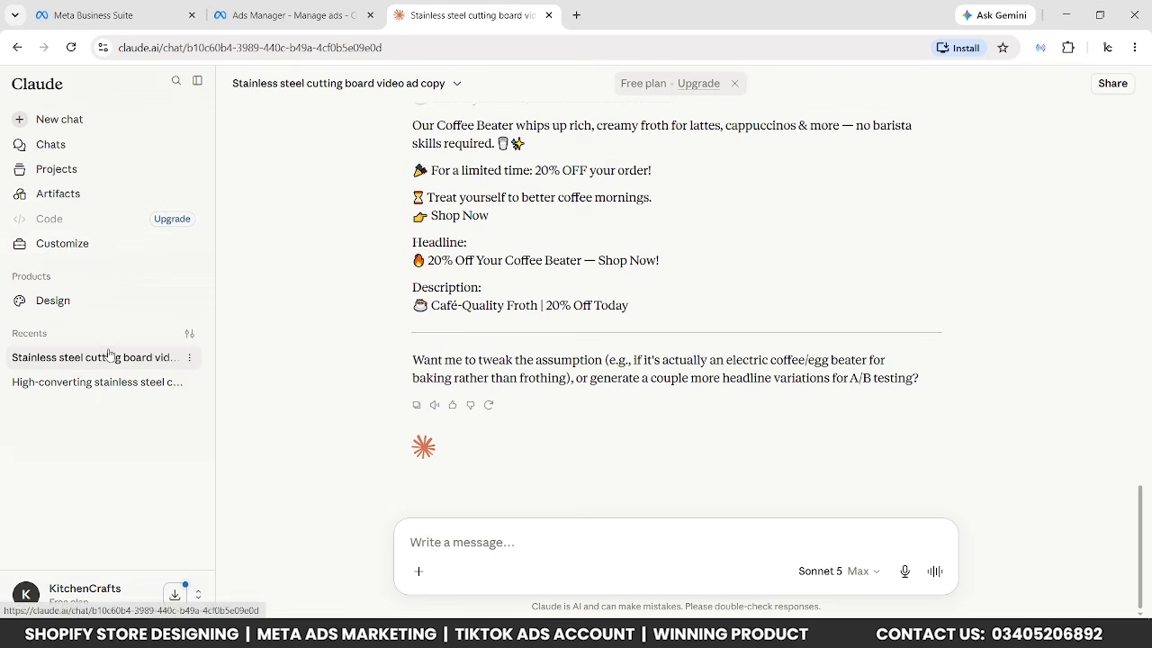
Copy the Facebook Ads Style (Emoji) primary text from the chat into the ad's Primary text in Ads Manager.
{"action": "scroll", "coordinate": [384, 324], "scroll_direction": "up", "scroll_amount": 8}
{"action": "scroll", "coordinate": [384, 324], "scroll_direction": "up", "scroll_amount": 8}
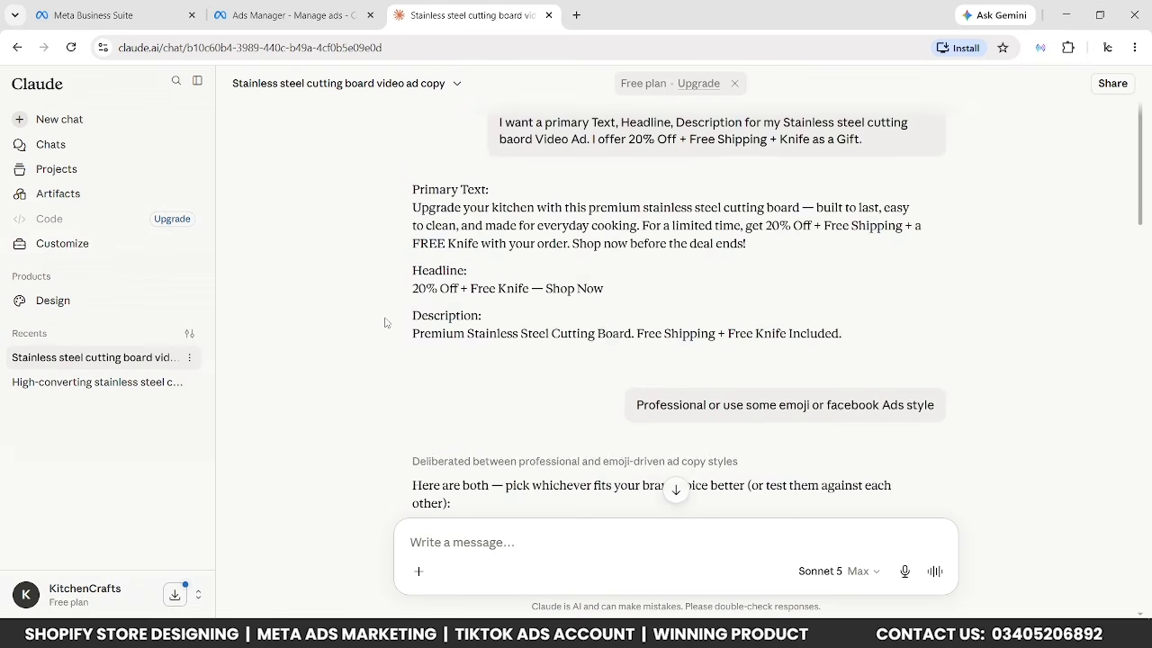
{"action": "scroll", "coordinate": [389, 321], "scroll_direction": "down", "scroll_amount": 3}
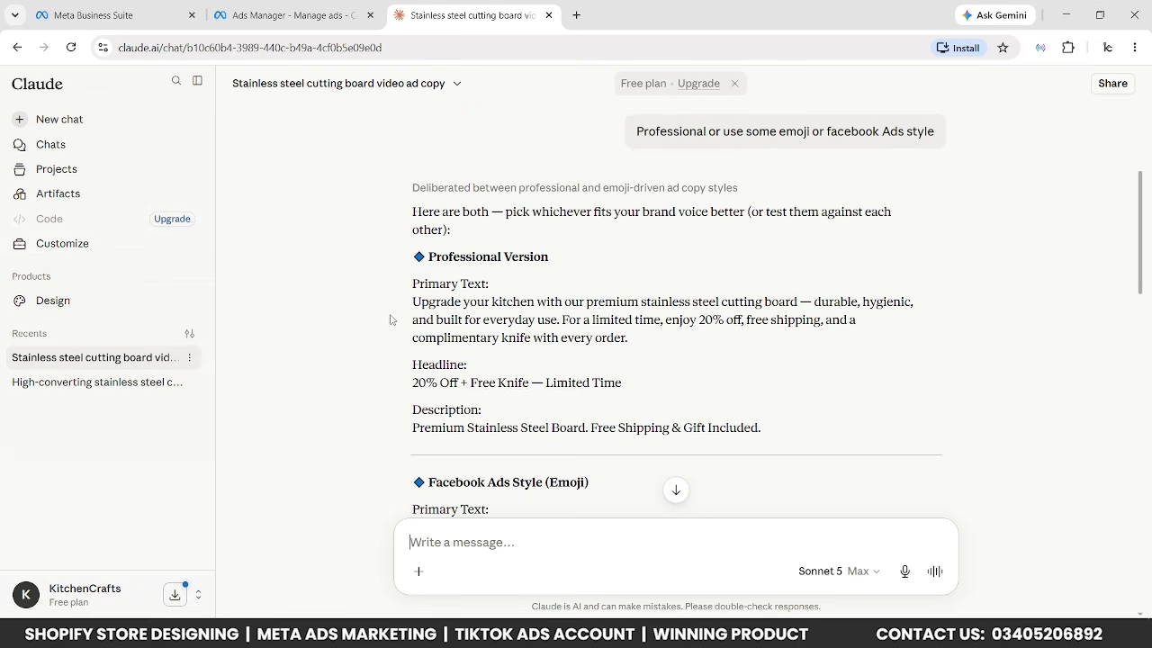
{"action": "scroll", "coordinate": [390, 321], "scroll_direction": "up", "scroll_amount": 4}
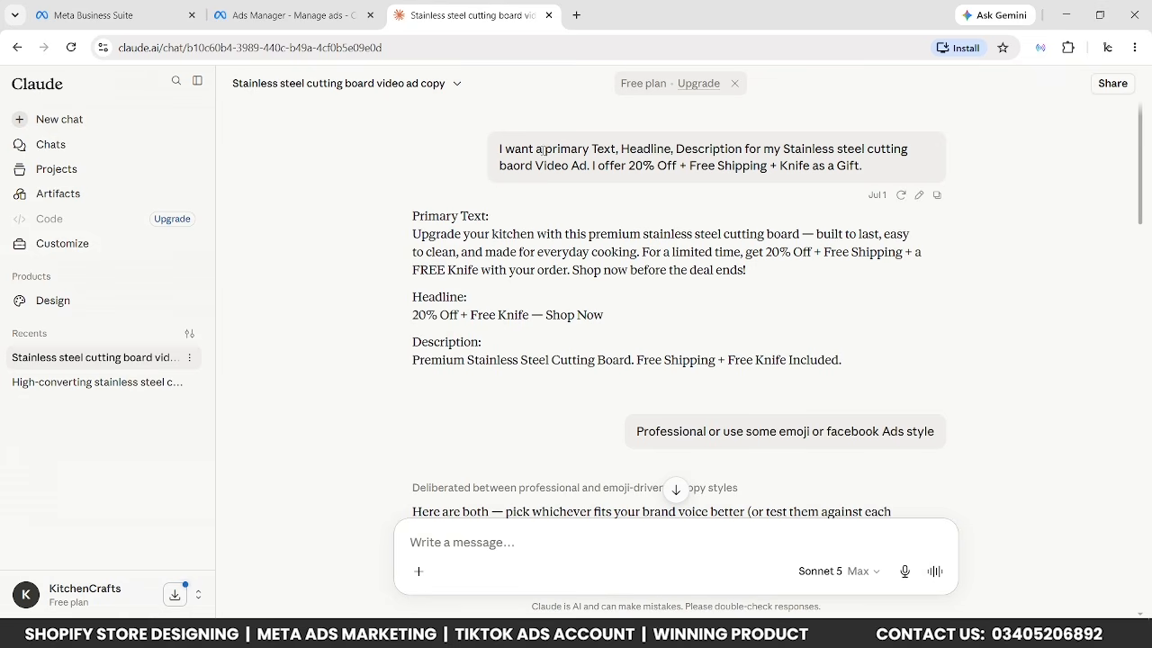
{"action": "scroll", "coordinate": [389, 220], "scroll_direction": "down", "scroll_amount": 7}
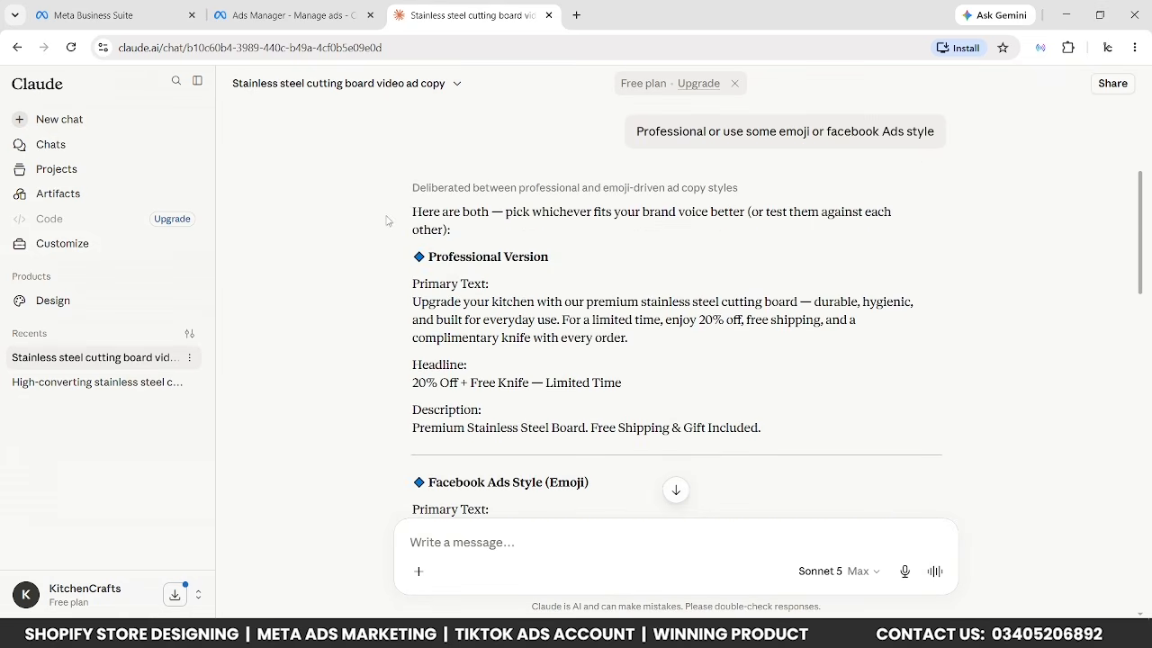
{"action": "scroll", "coordinate": [390, 220], "scroll_direction": "down", "scroll_amount": 1}
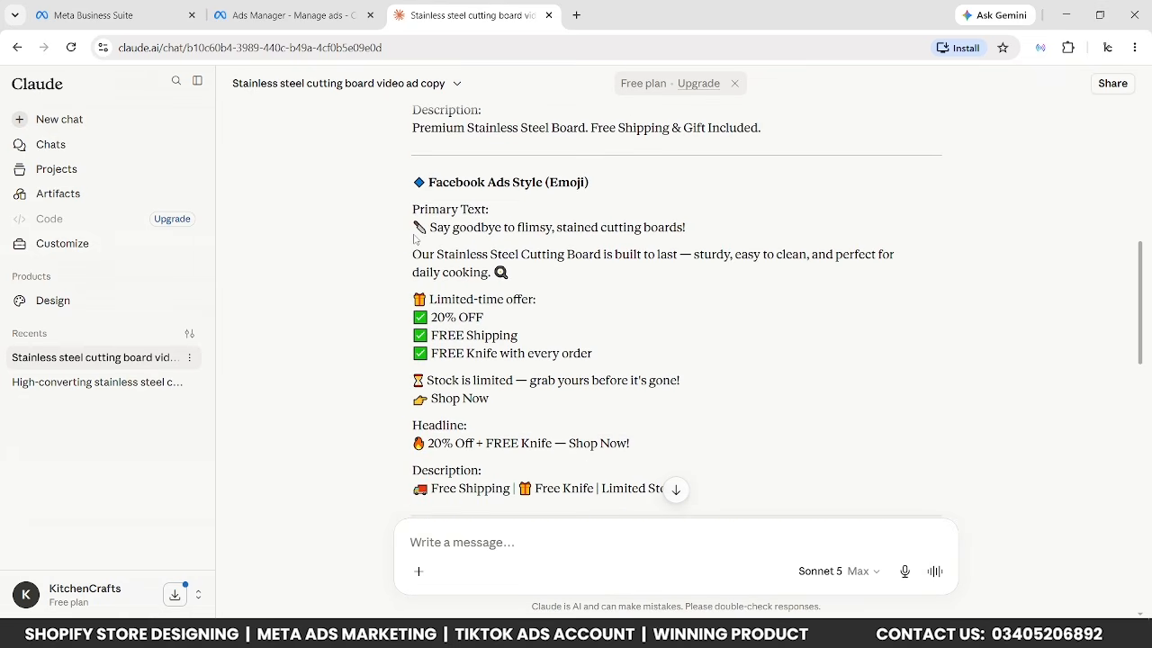
{"action": "left_click_drag", "start_coordinate": [415, 224], "coordinate": [633, 397]}
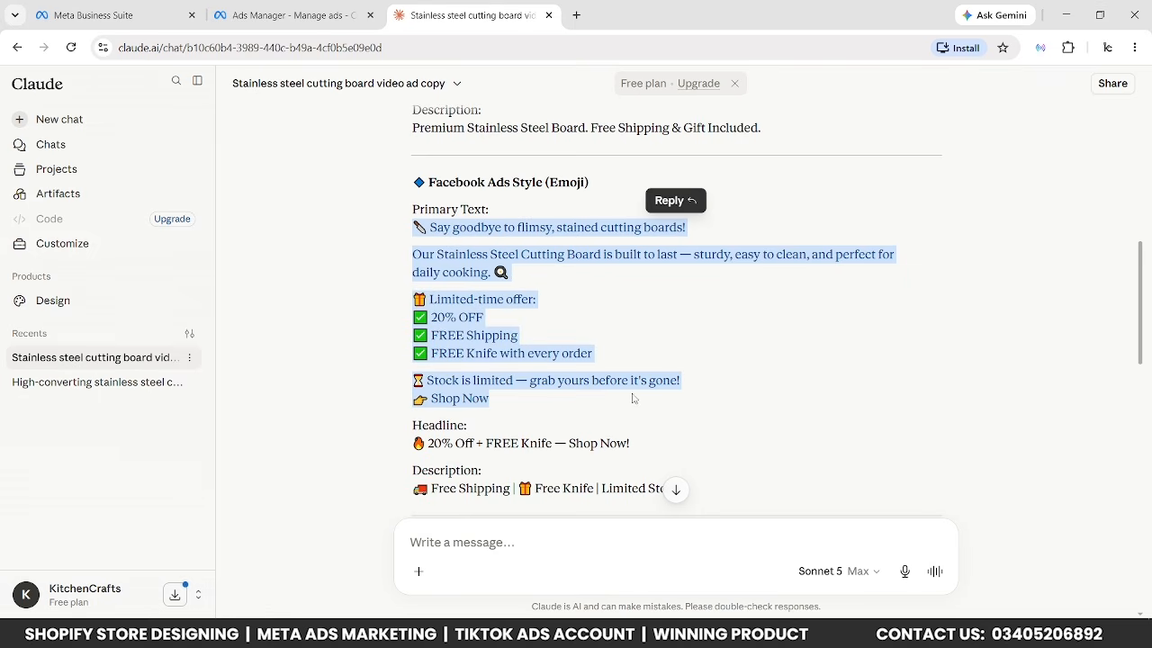
{"action": "left_click", "coordinate": [288, 16]}
{"action": "left_click", "coordinate": [257, 181]}
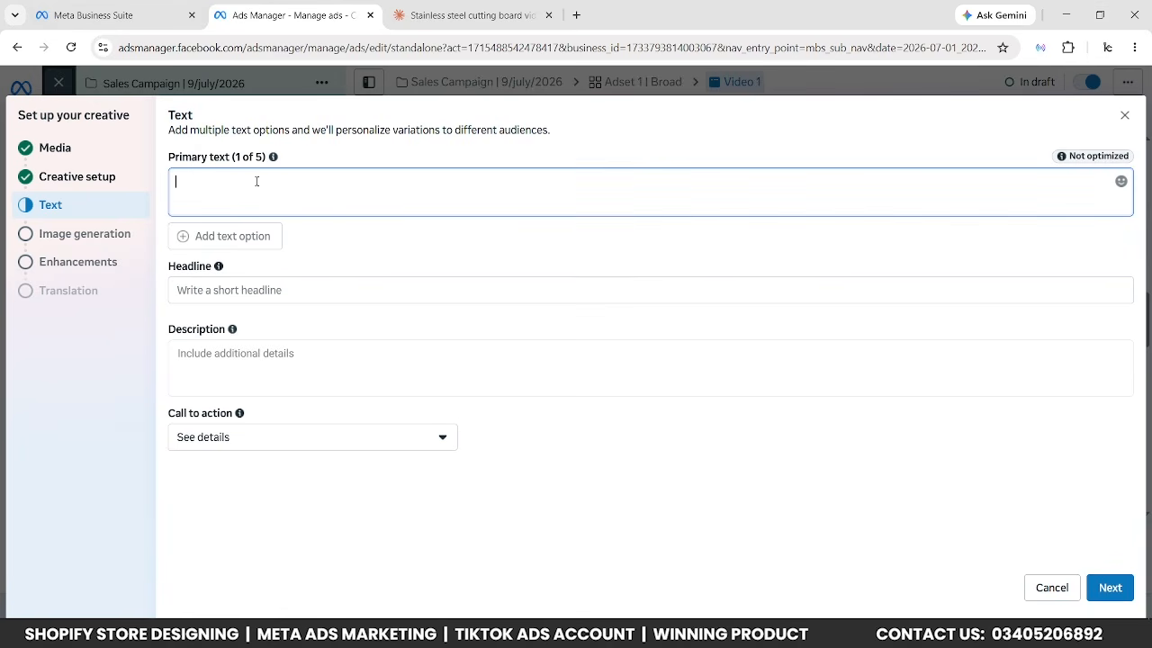
{"action": "type", "text": "🔪 Say goodbye to flimsy, stained cutting boards! Our Stainless Steel Cutting Board is built to last — sturdy, easy to clean, and perfect for daily cooking. 🔍 🎁 Limited-time offer: ✅ 20% OFF ✅ FREE Shipping ✅ FREE Knife with every order ⏳ Stock is limited — grab yours before it's gone! 👉 Shop Now"}
Replace the long dashes after "built to last" and "Stock is limited" in the primary text with hyphens.
{"action": "left_click_drag", "start_coordinate": [398, 196], "coordinate": [407, 196]}
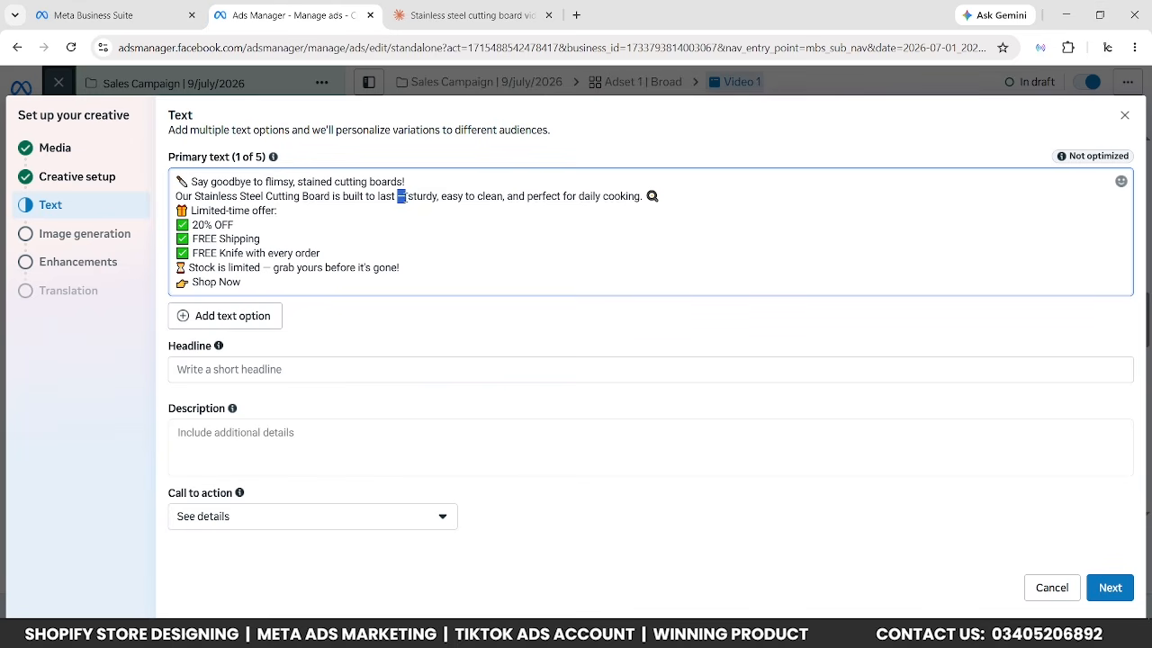
{"action": "key", "text": "BackSpace"}
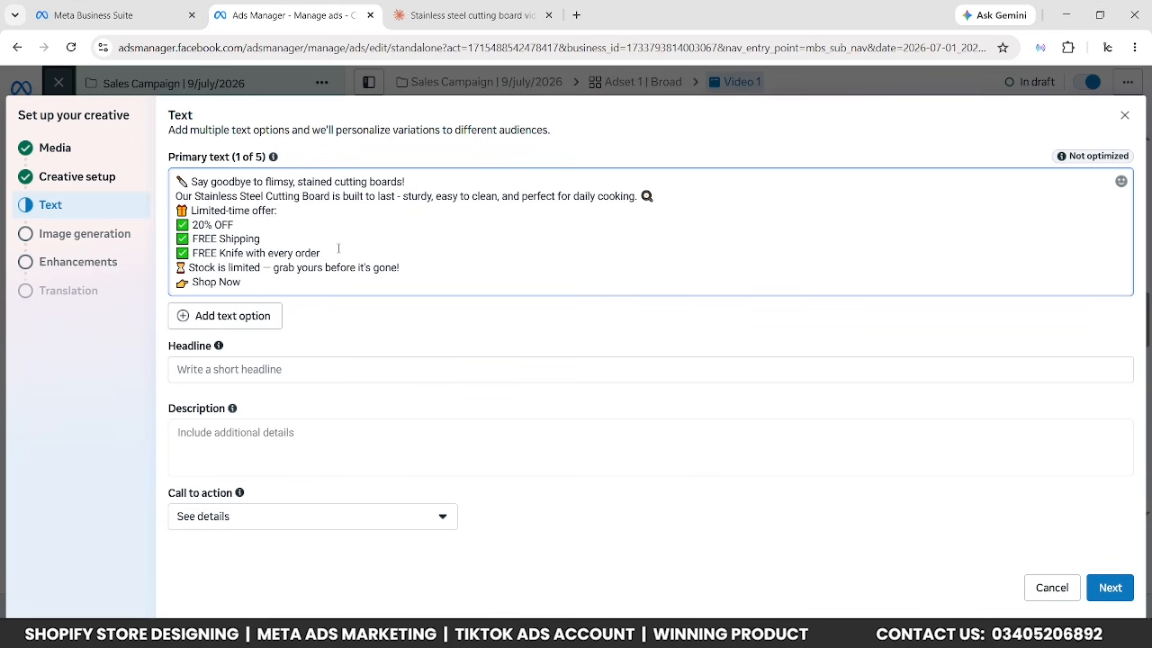
{"action": "key", "text": "Delete"}
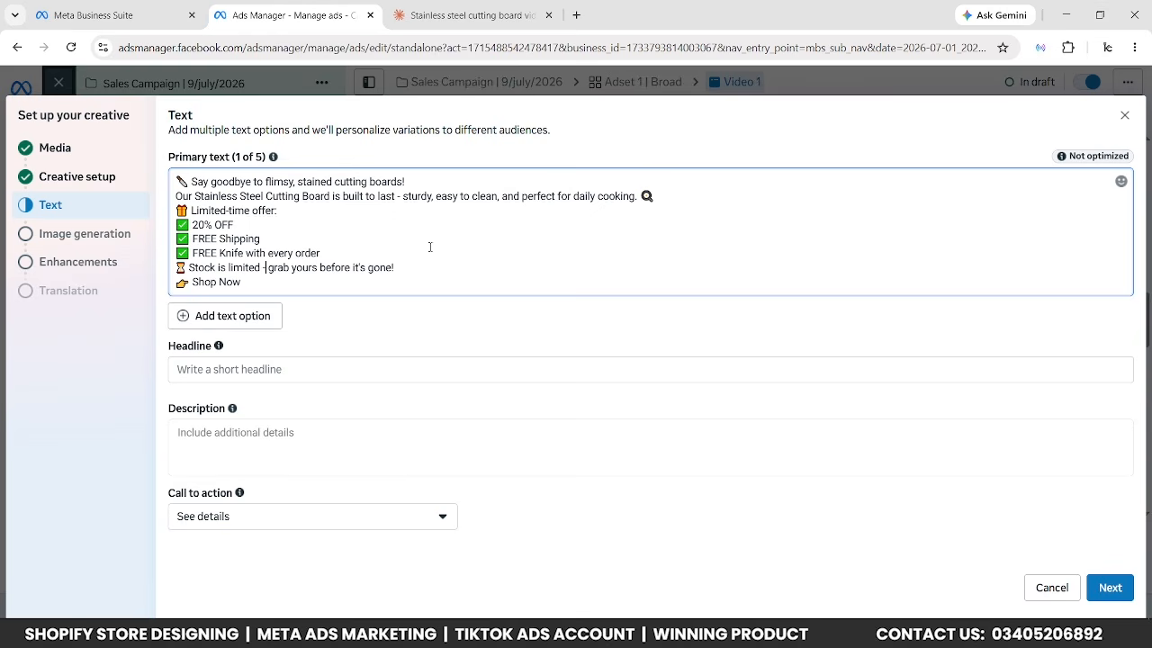
Copy the emoji-style headline from Claude into the ad's Headline and edit it to "🔥 20% Off + FREE Knife - Shop Now!".
{"action": "left_click", "coordinate": [437, 14]}
{"action": "left_click", "coordinate": [437, 306]}
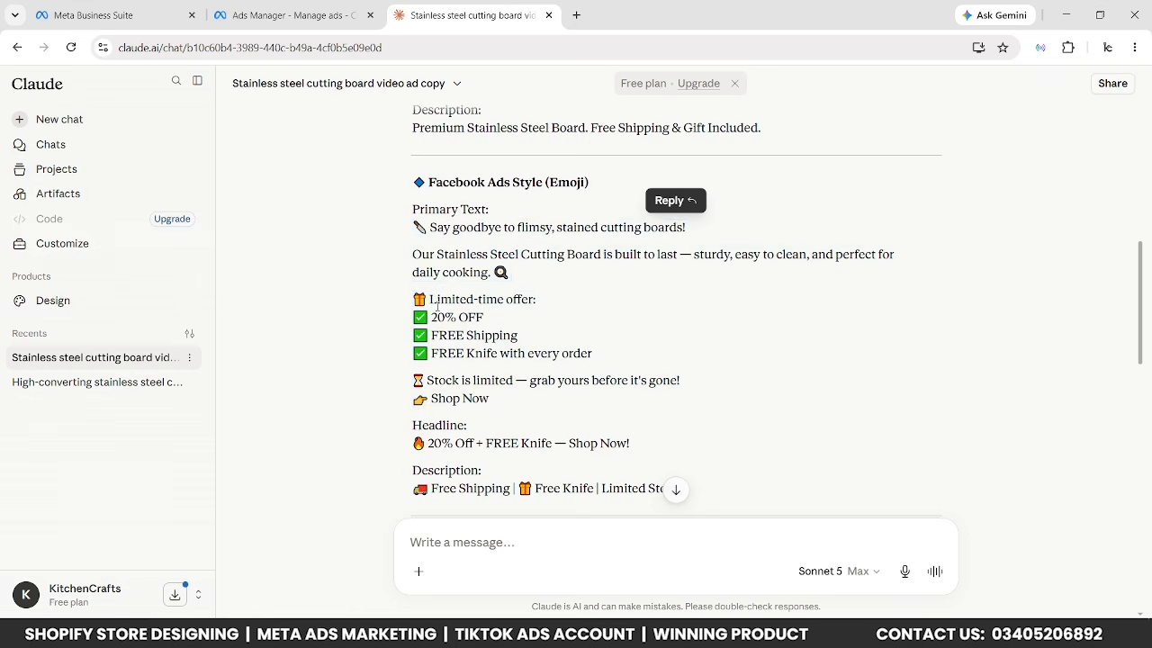
{"action": "left_click_drag", "start_coordinate": [413, 442], "coordinate": [660, 453]}
{"action": "key", "text": "ctrl+c"}
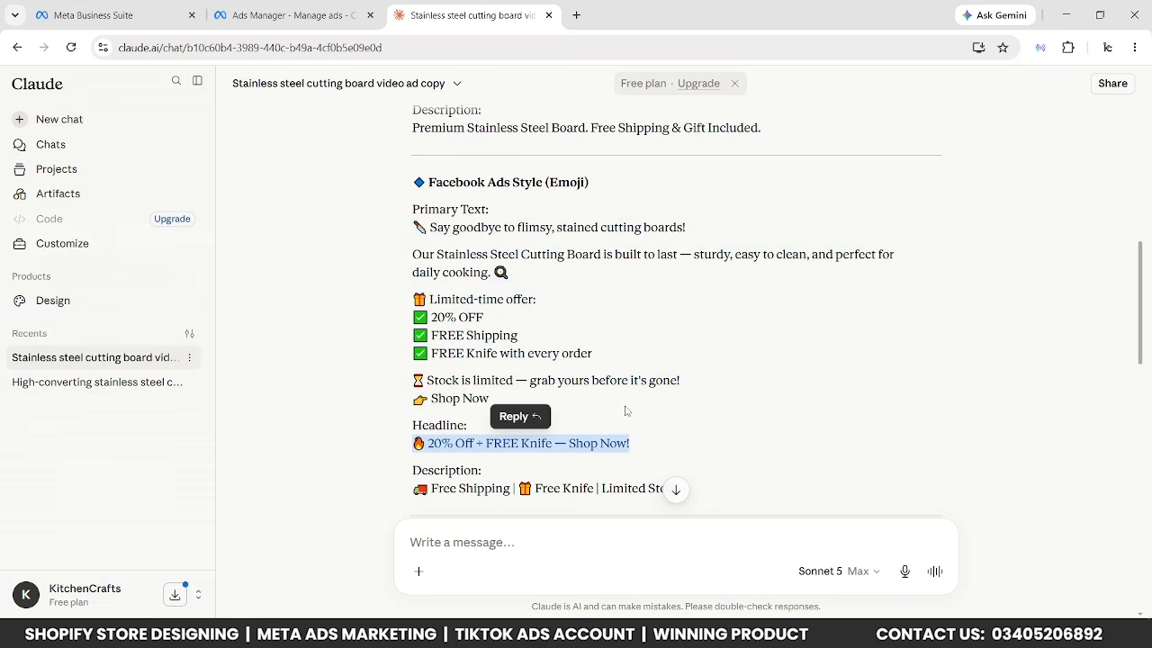
{"action": "left_click", "coordinate": [274, 9]}
{"action": "left_click", "coordinate": [275, 369]}
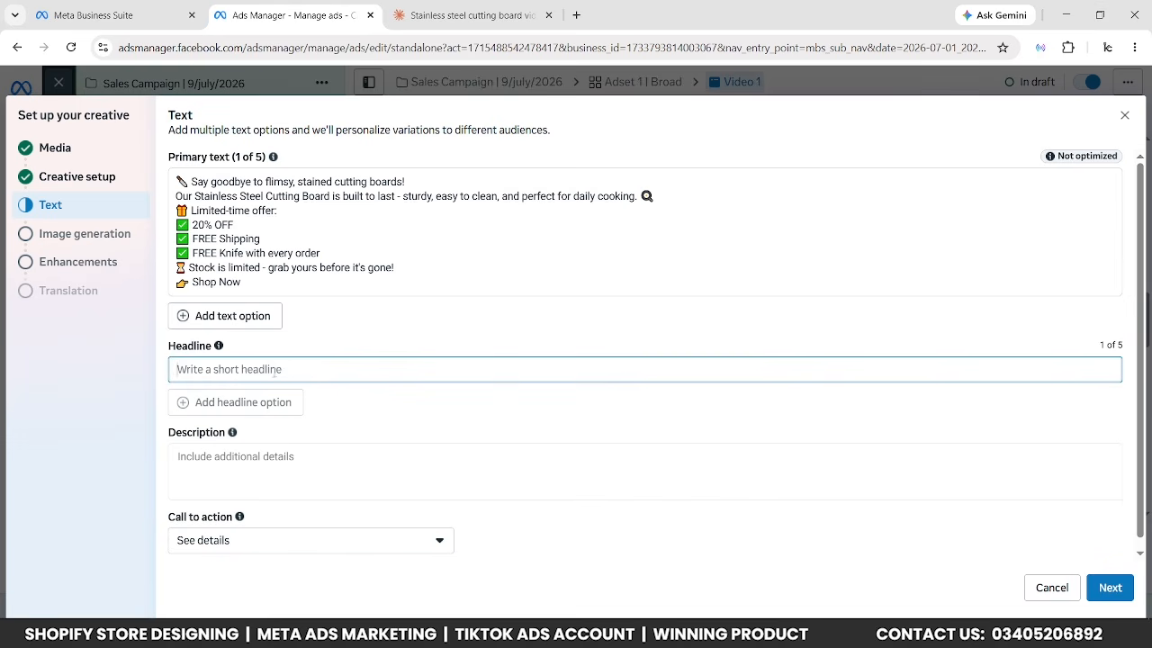
{"action": "key", "text": "ctrl+v"}
{"action": "double_click", "coordinate": [303, 369]}
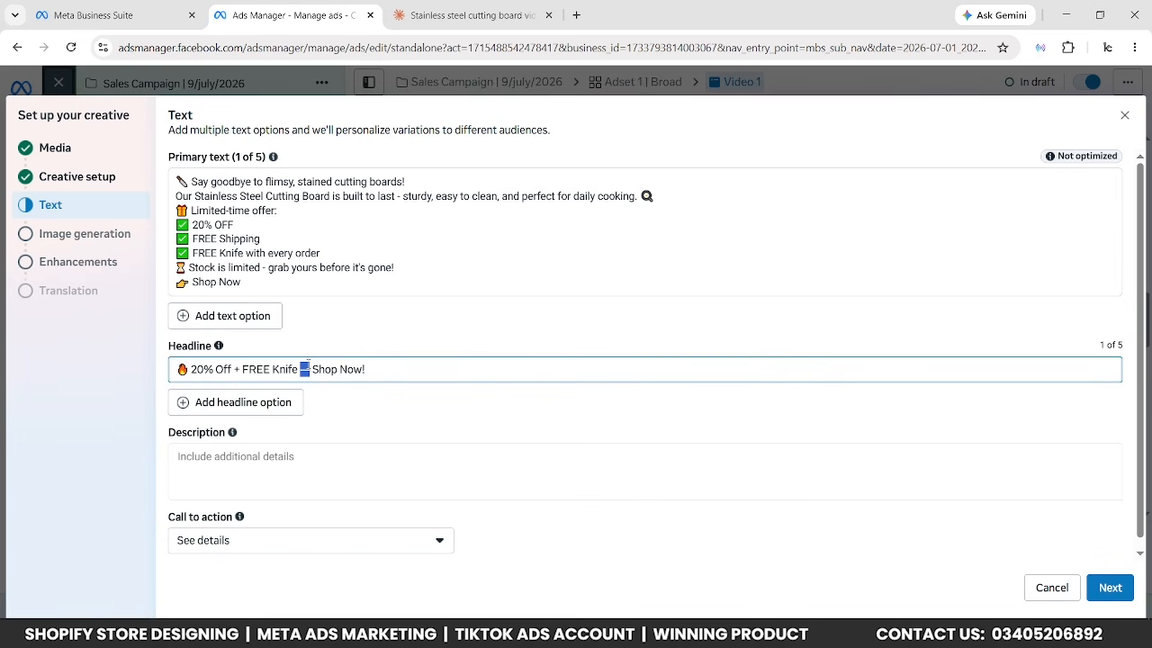
{"action": "type", "text": "-"}
Copy the description "🚚 Free Shipping | 🎁 Free Knife | Limited Stock" from Claude into the ad's Description.
{"action": "left_click", "coordinate": [468, 15]}
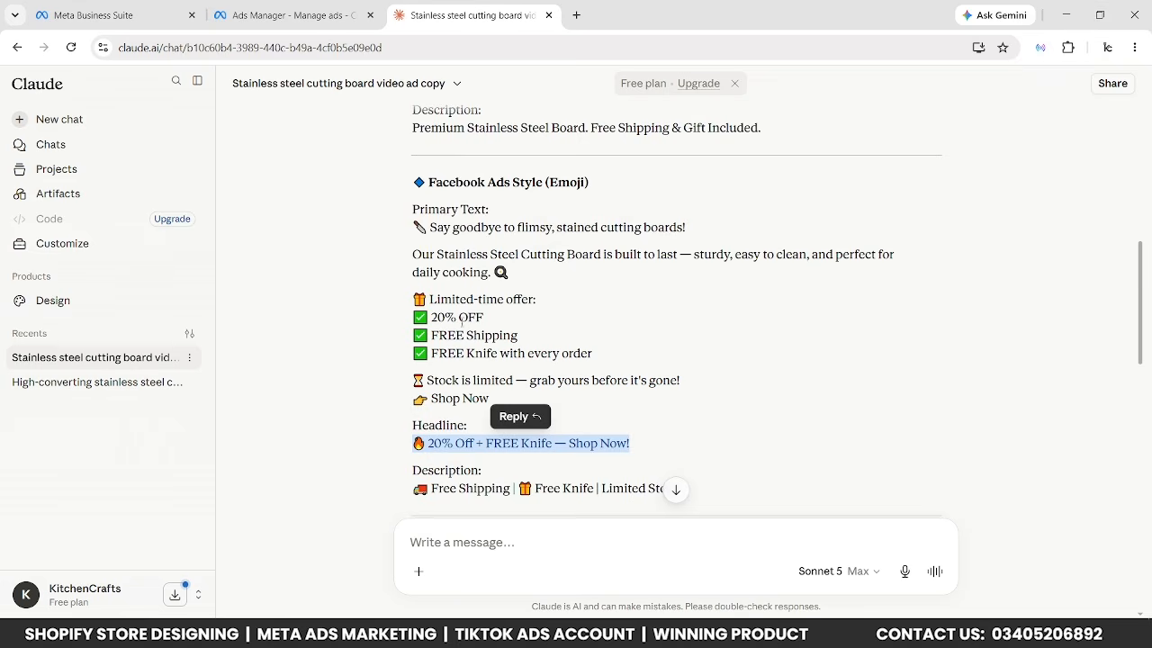
{"action": "scroll", "coordinate": [428, 440], "scroll_direction": "down", "scroll_amount": 1}
{"action": "scroll", "coordinate": [429, 439], "scroll_direction": "down", "scroll_amount": 1}
{"action": "left_click_drag", "start_coordinate": [414, 343], "coordinate": [736, 333]}
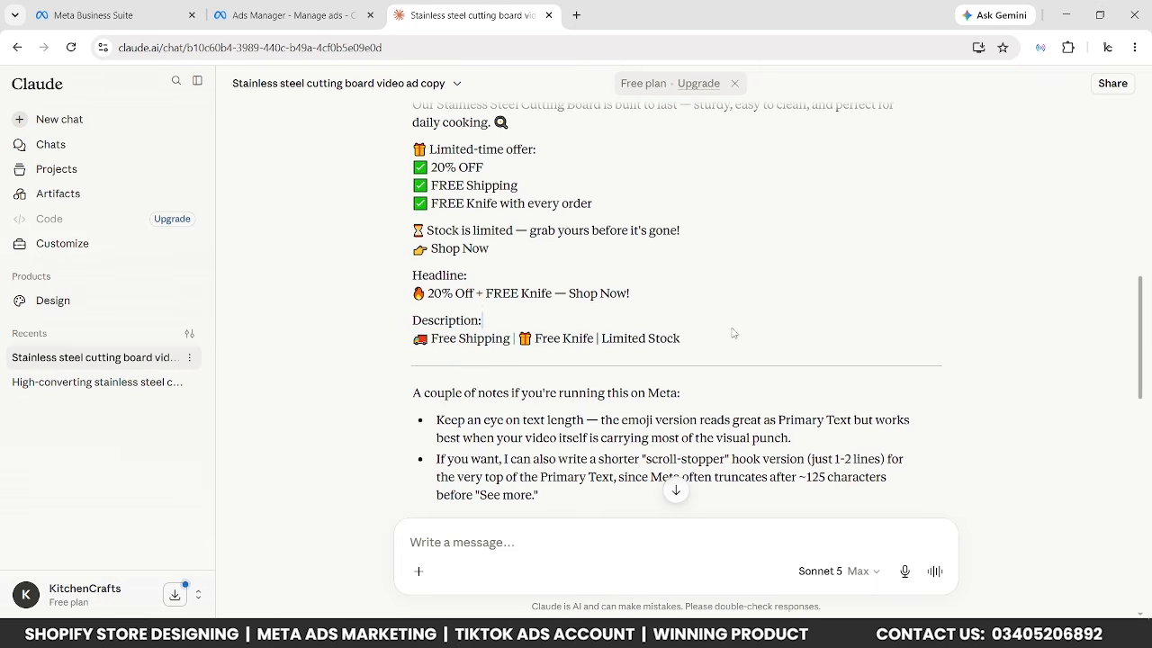
{"action": "triple_click", "coordinate": [663, 338]}
{"action": "key", "text": "ctrl+c"}
{"action": "left_click", "coordinate": [358, 9]}
{"action": "key", "text": "ctrl+v"}
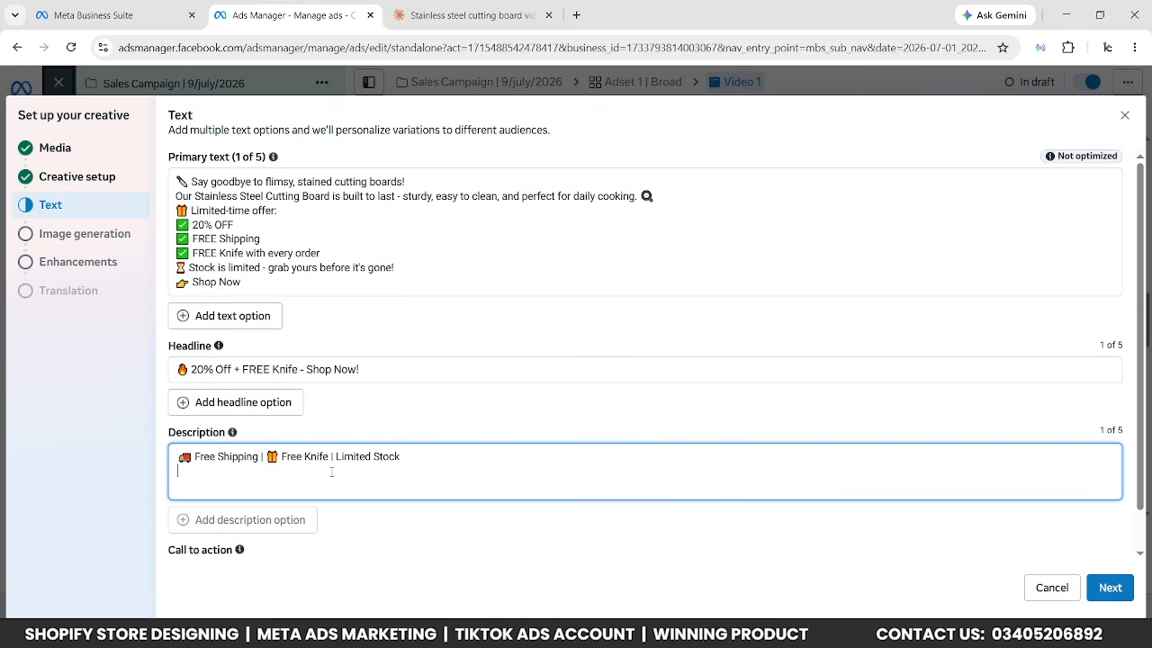
{"action": "left_click", "coordinate": [392, 421]}
Set the ad's call to action to Order now.
{"action": "scroll", "coordinate": [392, 419], "scroll_direction": "down", "scroll_amount": 1}
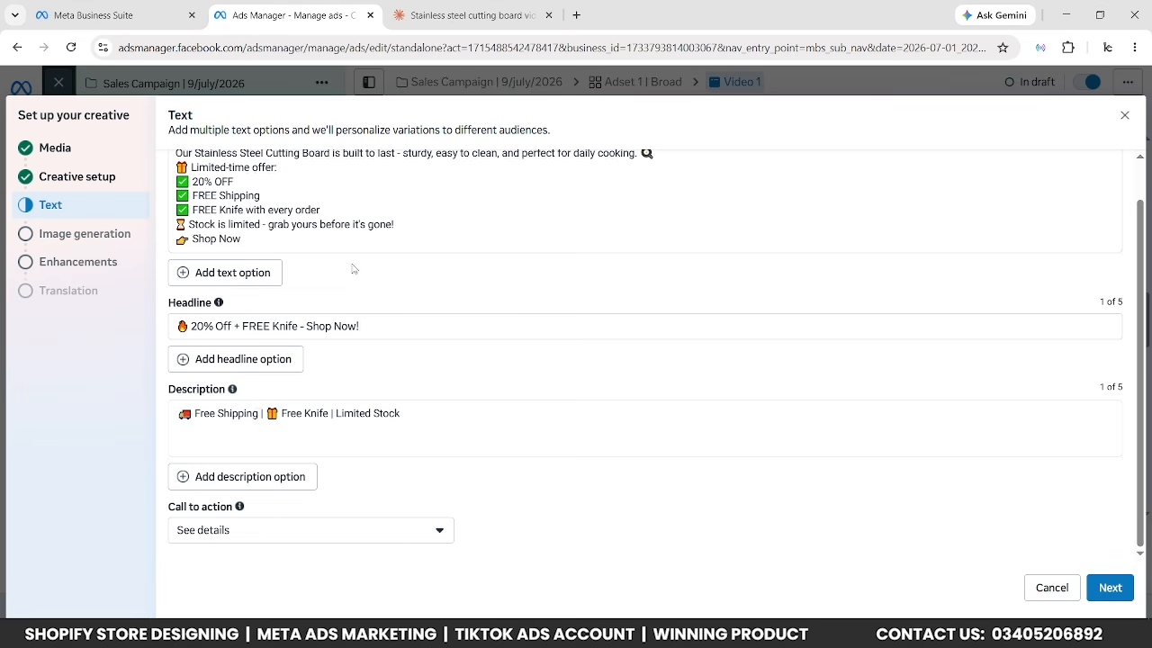
{"action": "left_click", "coordinate": [285, 529]}
{"action": "scroll", "coordinate": [294, 383], "scroll_direction": "down", "scroll_amount": 5}
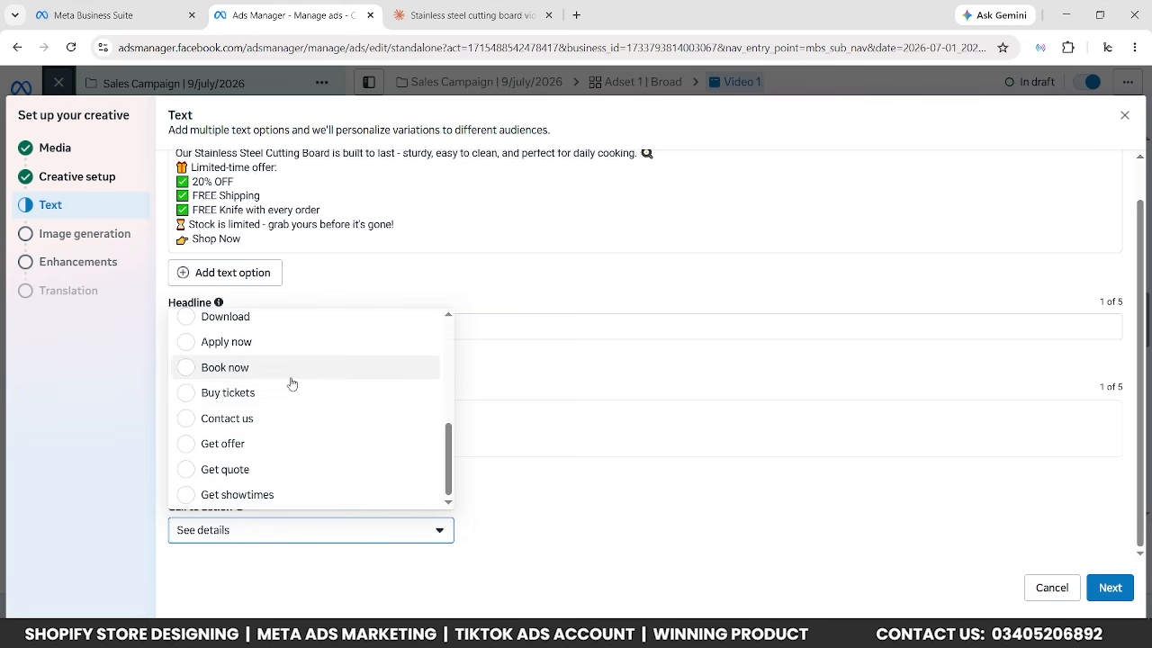
{"action": "scroll", "coordinate": [285, 403], "scroll_direction": "up", "scroll_amount": 1}
{"action": "scroll", "coordinate": [284, 401], "scroll_direction": "down", "scroll_amount": 1}
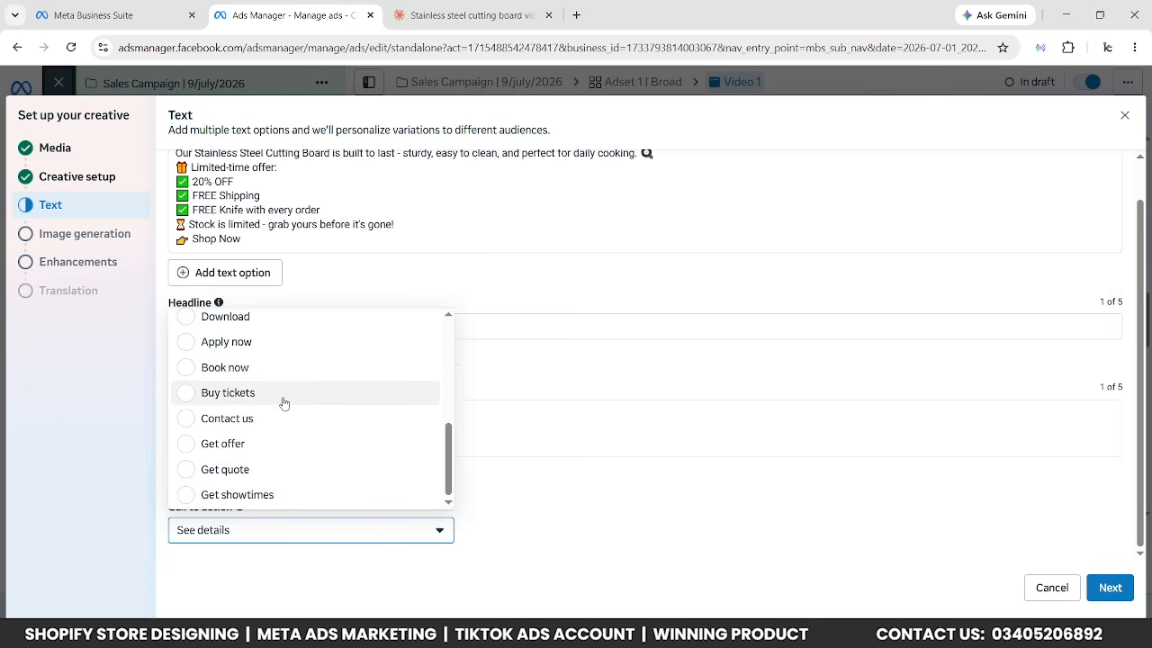
{"action": "scroll", "coordinate": [284, 396], "scroll_direction": "up", "scroll_amount": 4}
{"action": "left_click", "coordinate": [285, 403]}
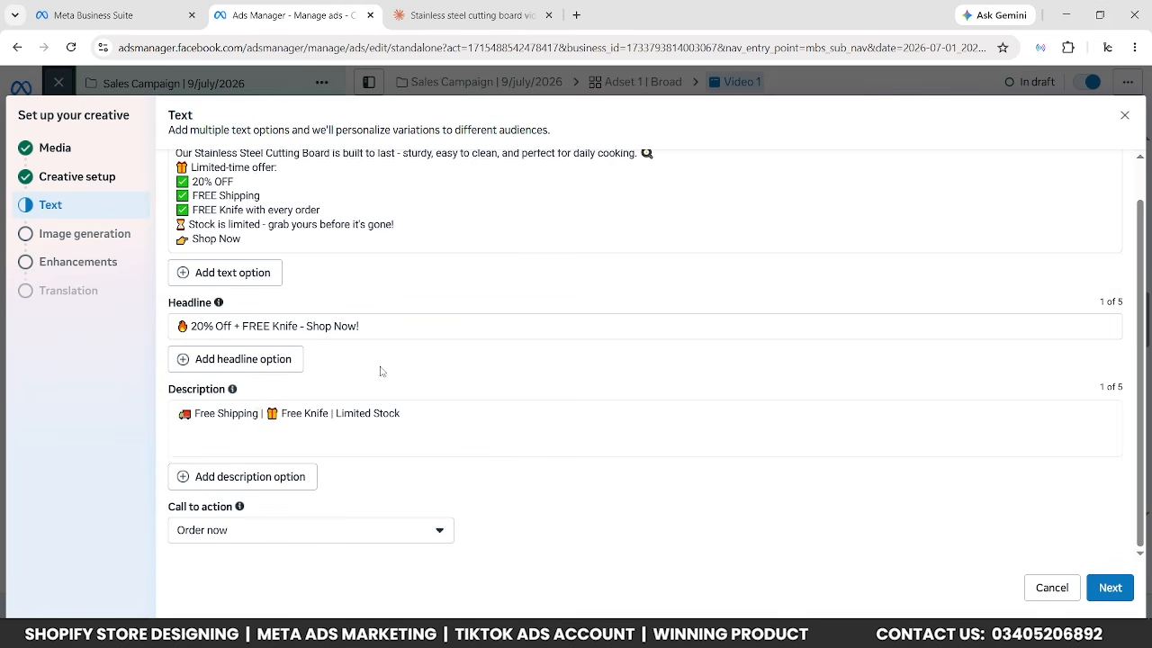
Continue through the image generation and enhancements stages with their default settings and finish the creative setup.
{"action": "left_click", "coordinate": [1108, 587]}
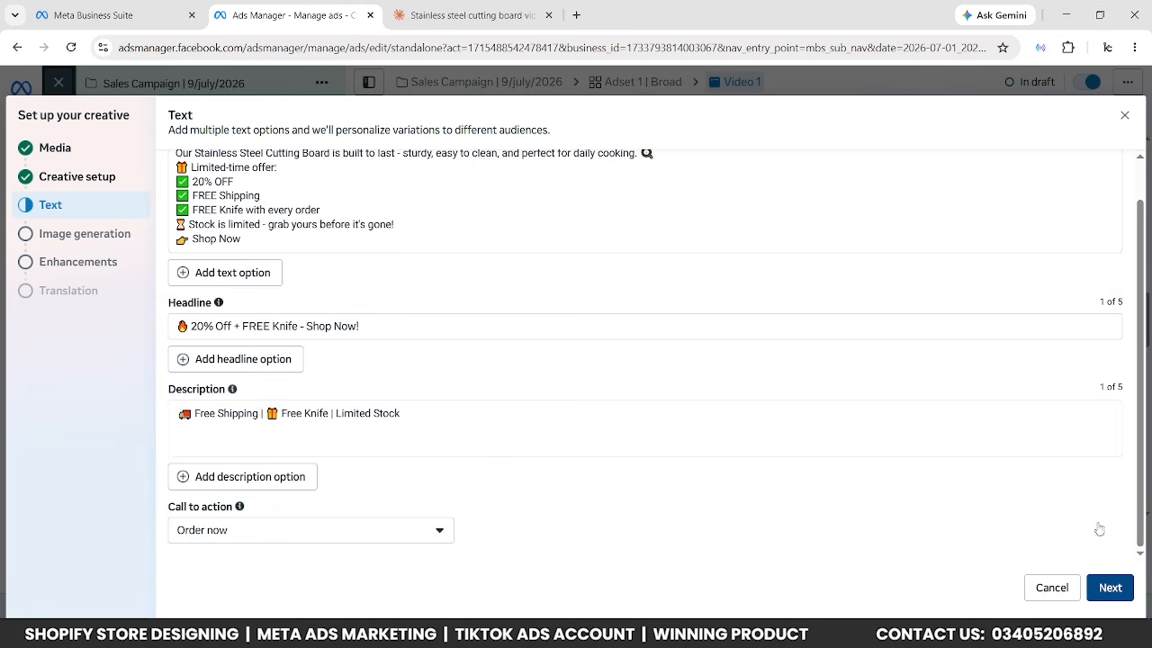
{"action": "left_click", "coordinate": [1109, 586]}
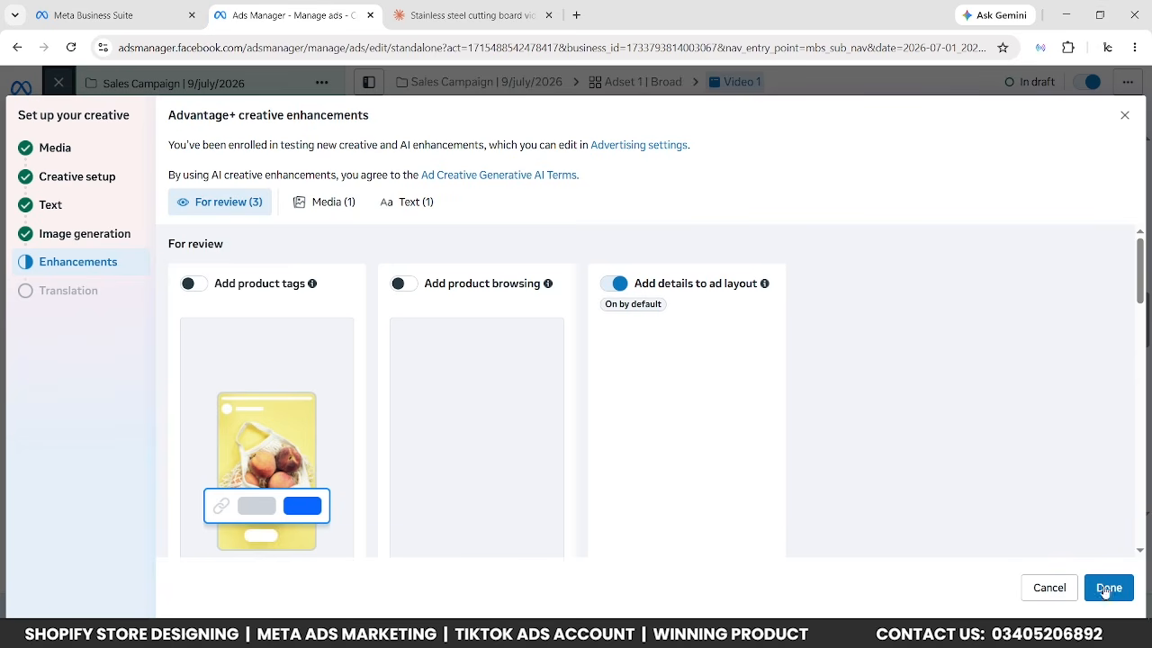
{"action": "left_click", "coordinate": [1106, 590]}
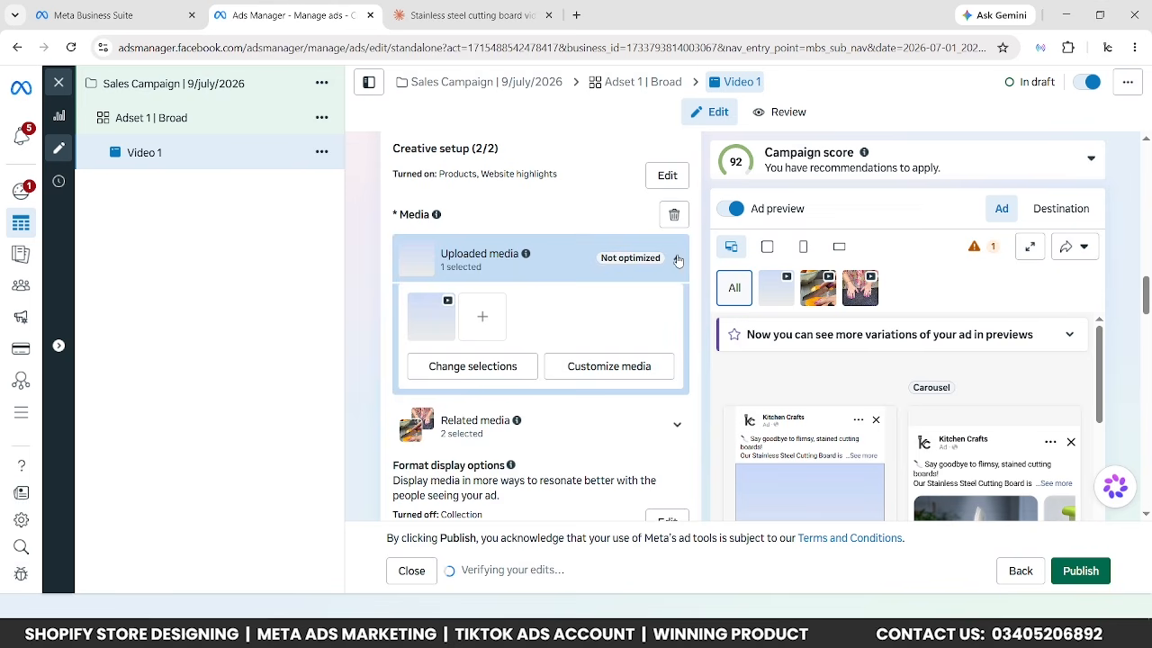
Collapse the uploaded media and remove the two related media videos from the ad.
{"action": "left_click", "coordinate": [676, 263]}
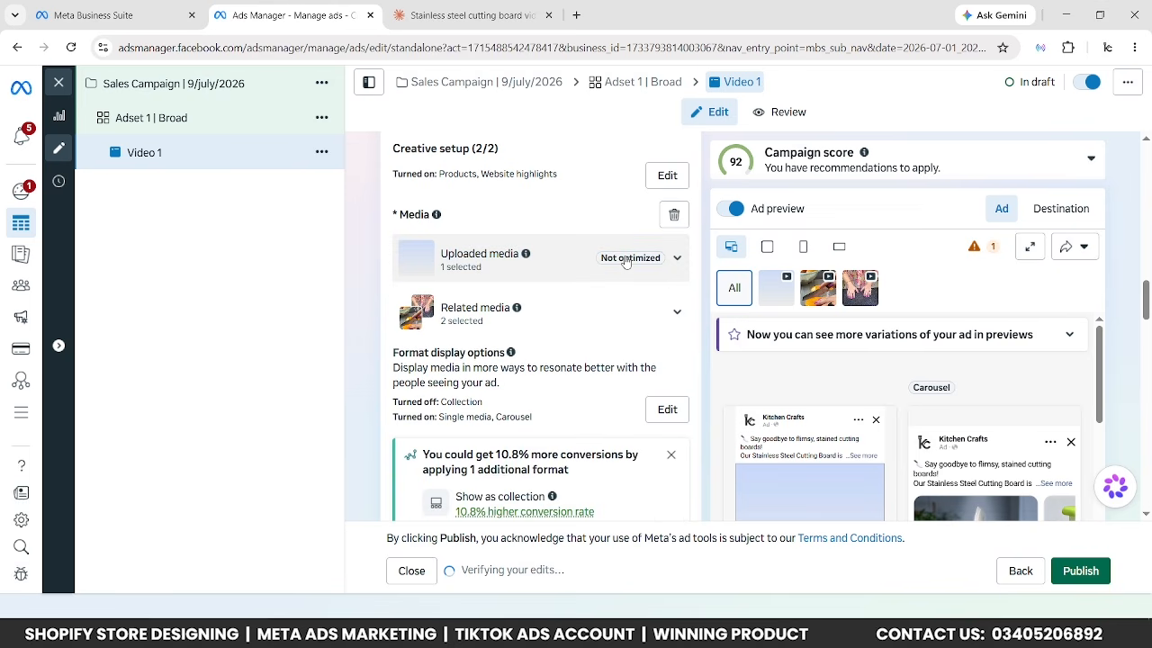
{"action": "left_click", "coordinate": [665, 321]}
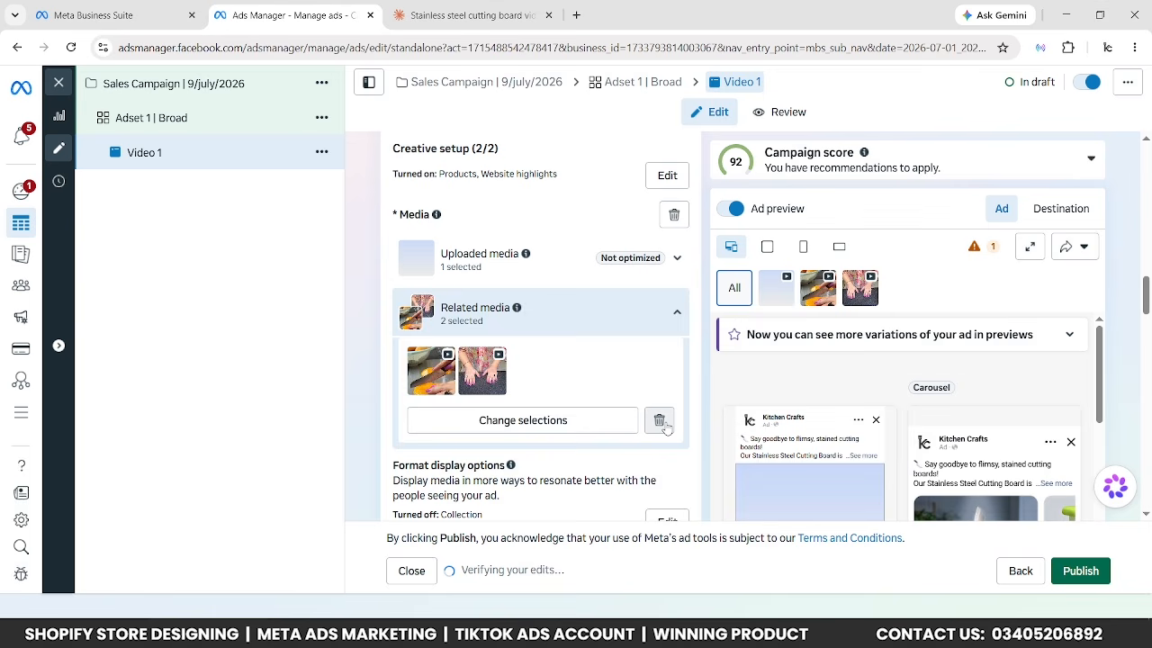
{"action": "left_click", "coordinate": [659, 421]}
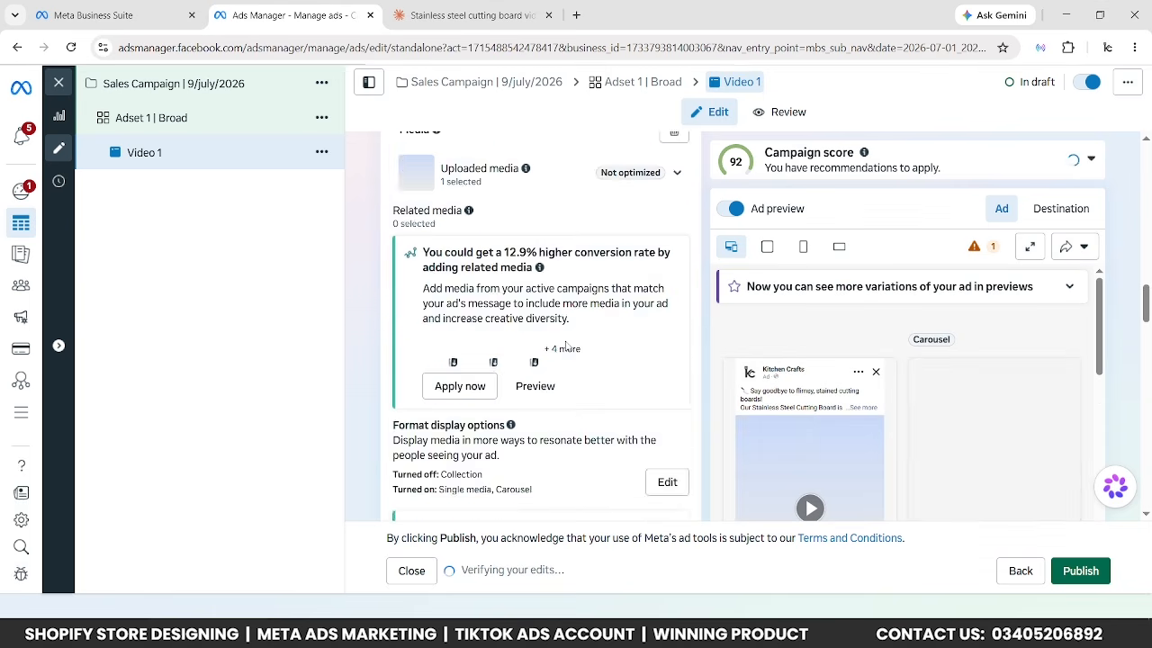
Review the ad's format display options, texts, call to action and creative enhancements.
{"action": "scroll", "coordinate": [565, 347], "scroll_direction": "down", "scroll_amount": 2}
{"action": "left_click", "coordinate": [666, 391]}
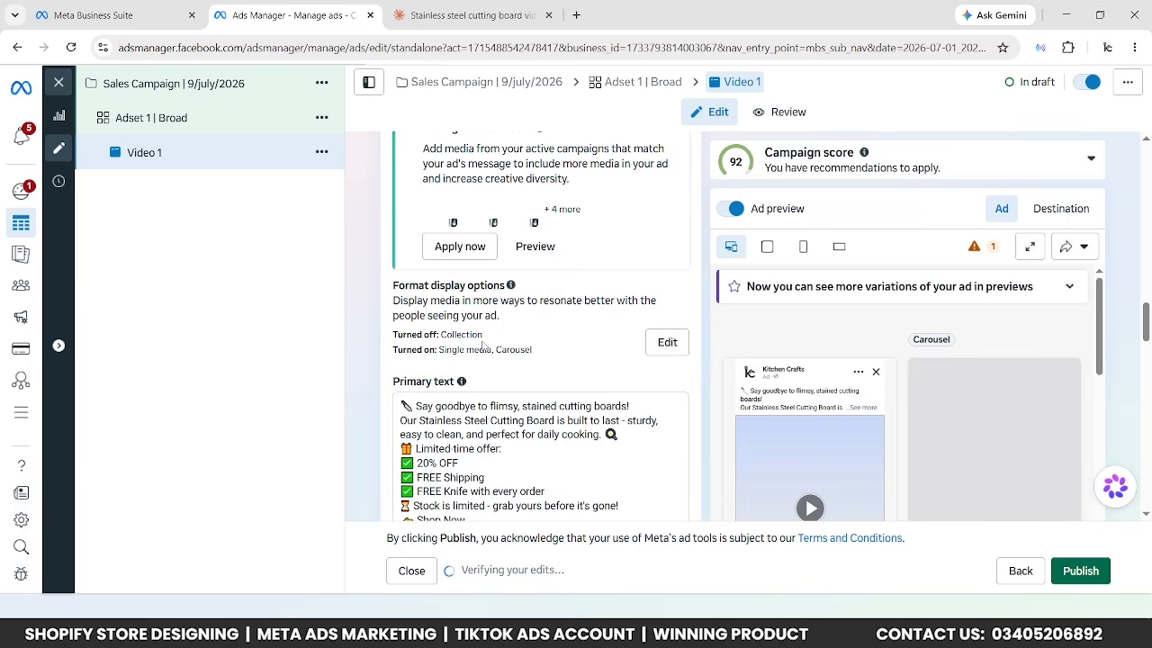
{"action": "scroll", "coordinate": [482, 343], "scroll_direction": "down", "scroll_amount": 4}
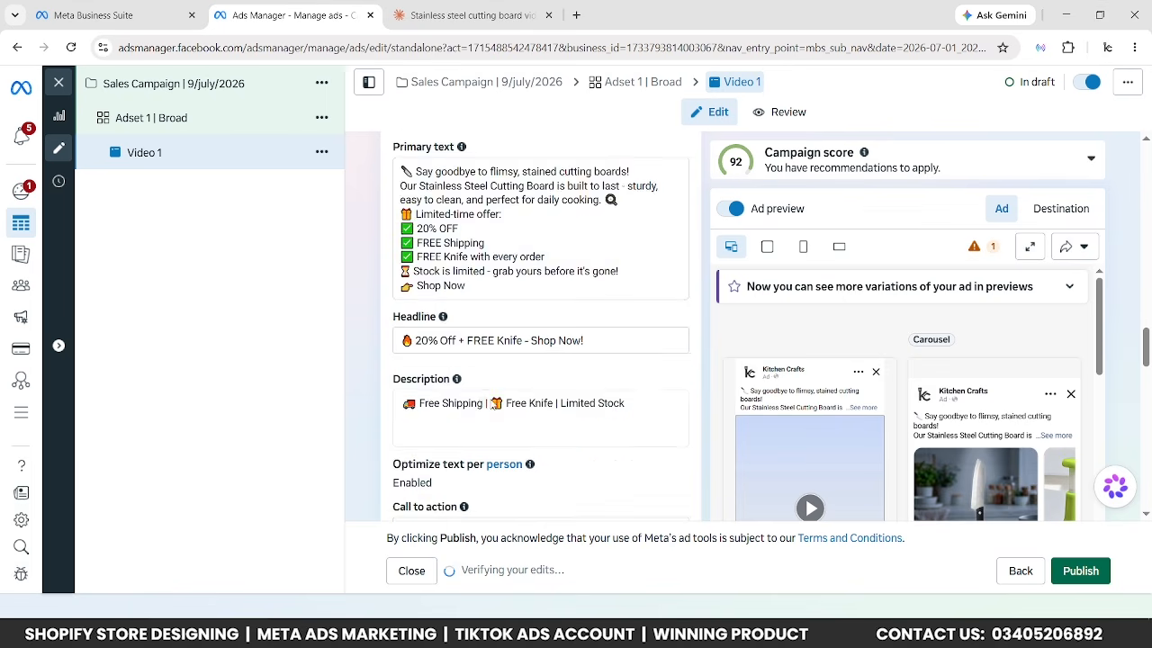
{"action": "scroll", "coordinate": [484, 406], "scroll_direction": "down", "scroll_amount": 2}
{"action": "scroll", "coordinate": [405, 382], "scroll_direction": "down", "scroll_amount": 6}
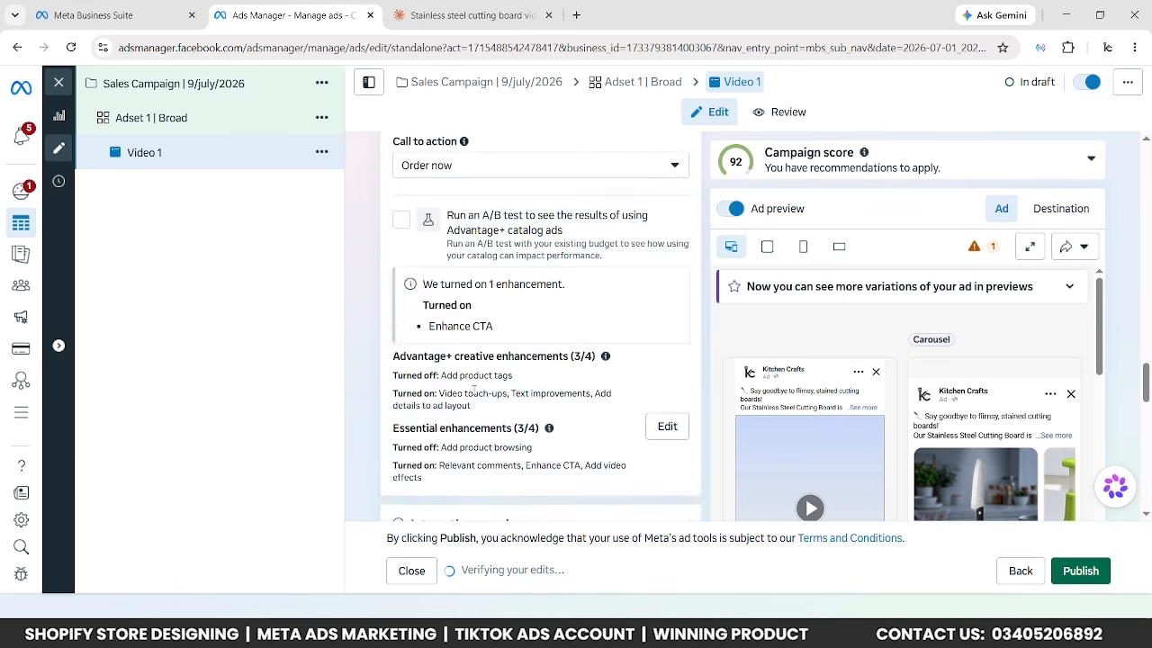
Turn off the carousel's Show products format in the Video 1 ad's format display options and save.
{"action": "scroll", "coordinate": [354, 370], "scroll_direction": "up", "scroll_amount": 4}
{"action": "scroll", "coordinate": [354, 369], "scroll_direction": "down", "scroll_amount": 4}
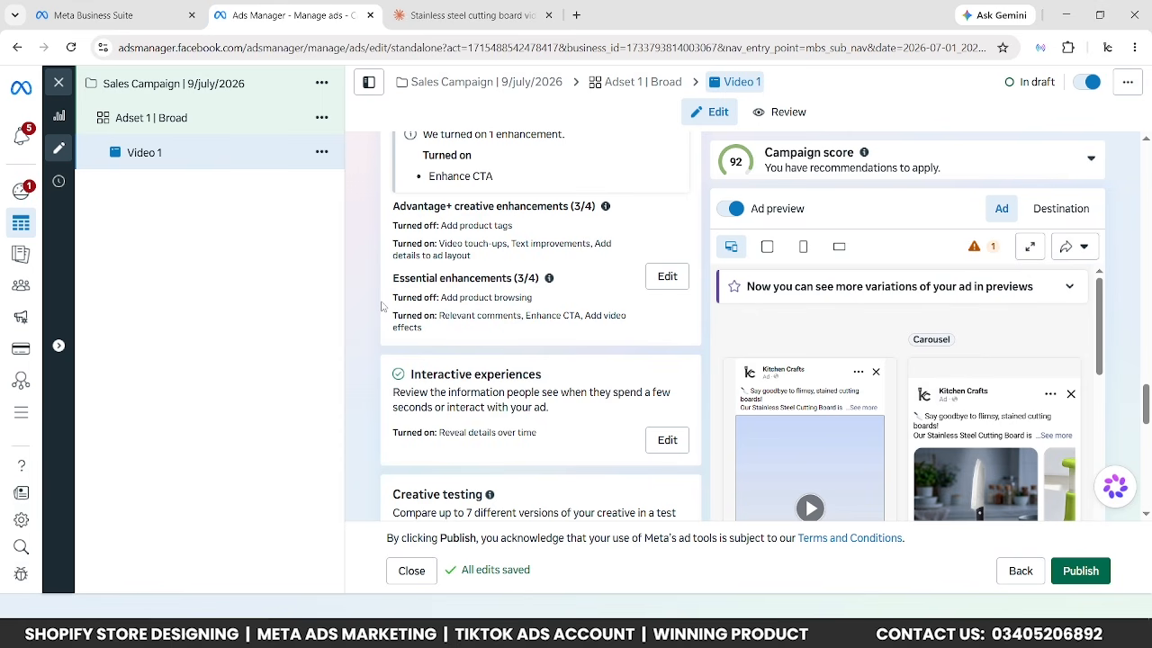
{"action": "scroll", "coordinate": [381, 307], "scroll_direction": "up", "scroll_amount": 14}
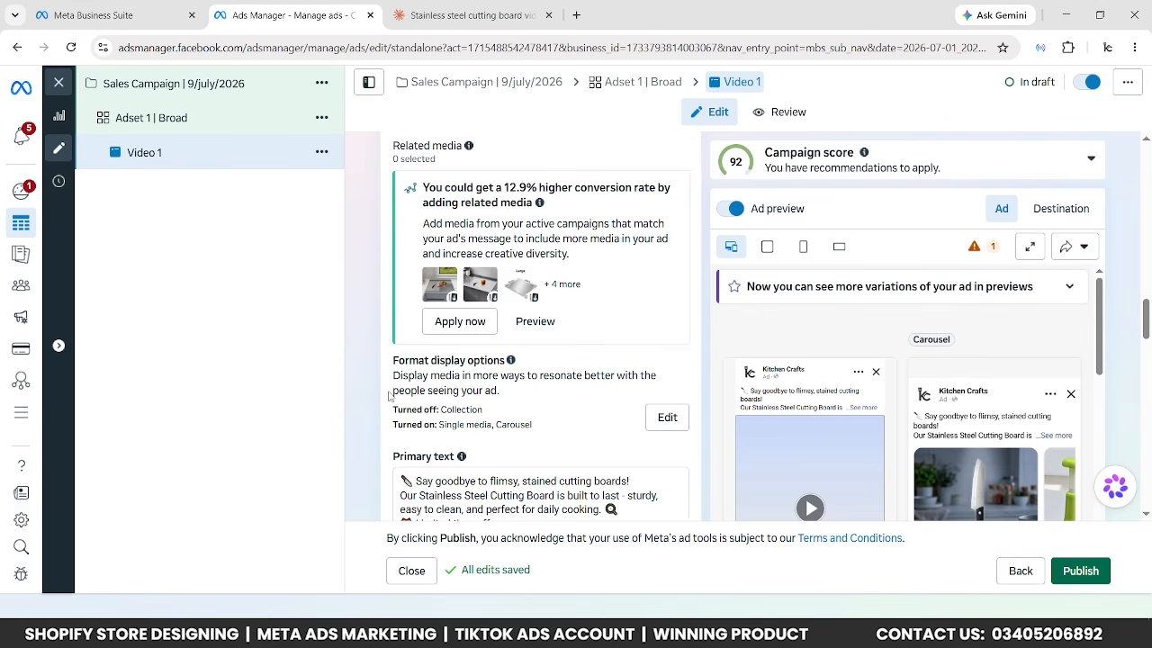
{"action": "left_click", "coordinate": [667, 418]}
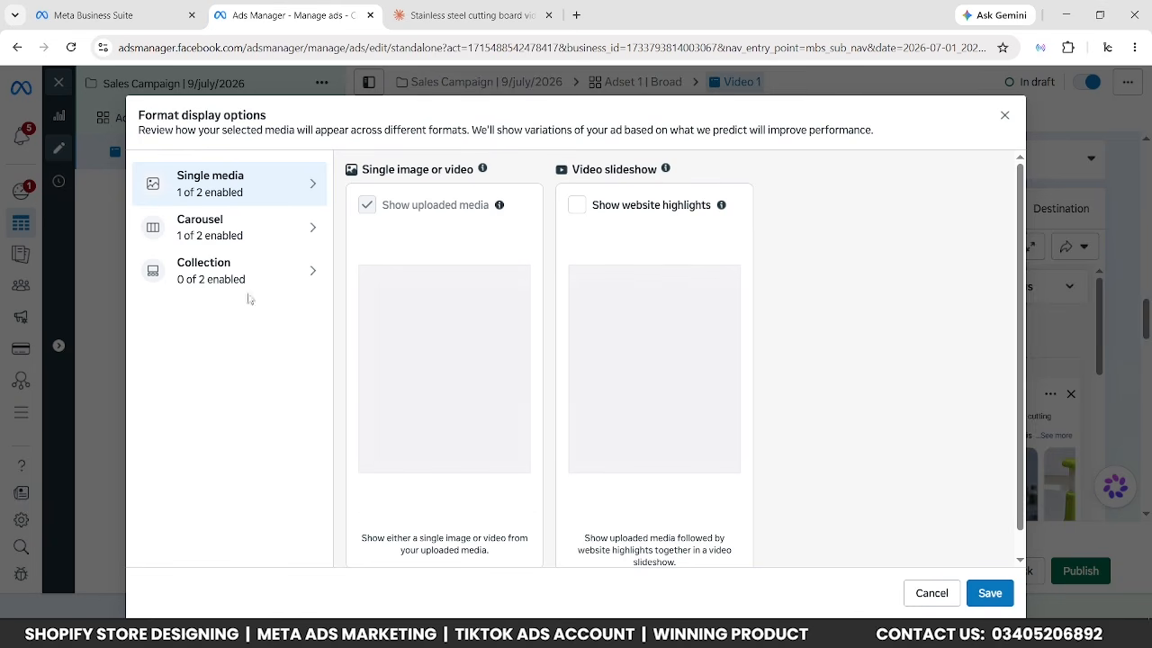
{"action": "left_click", "coordinate": [228, 220]}
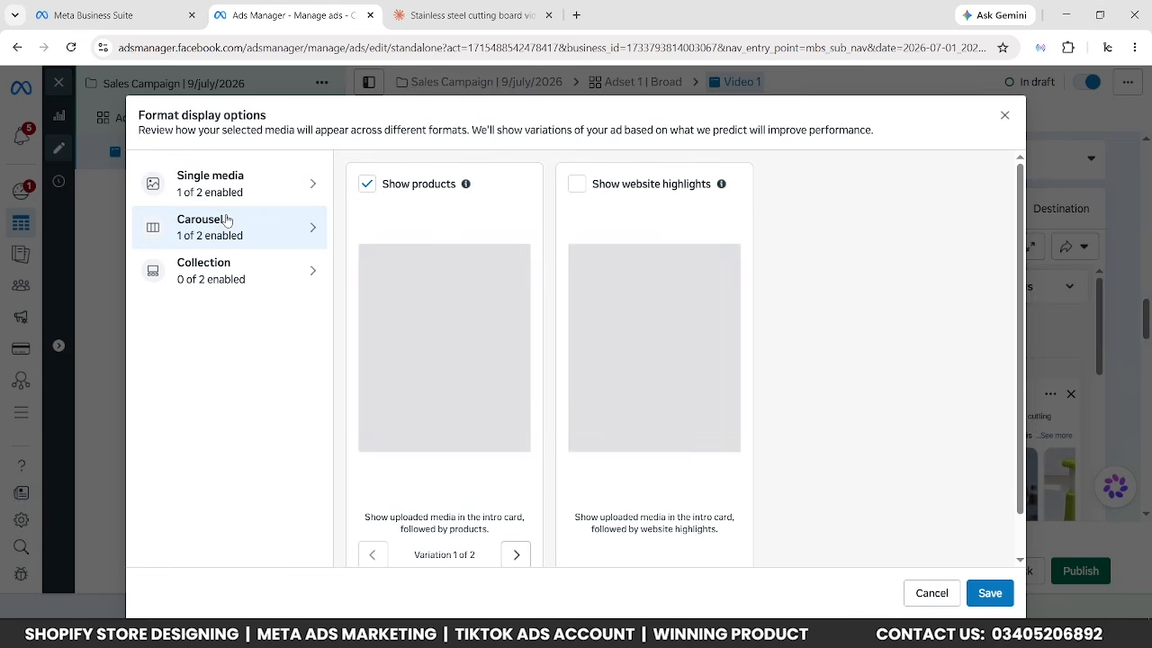
{"action": "left_click", "coordinate": [368, 189]}
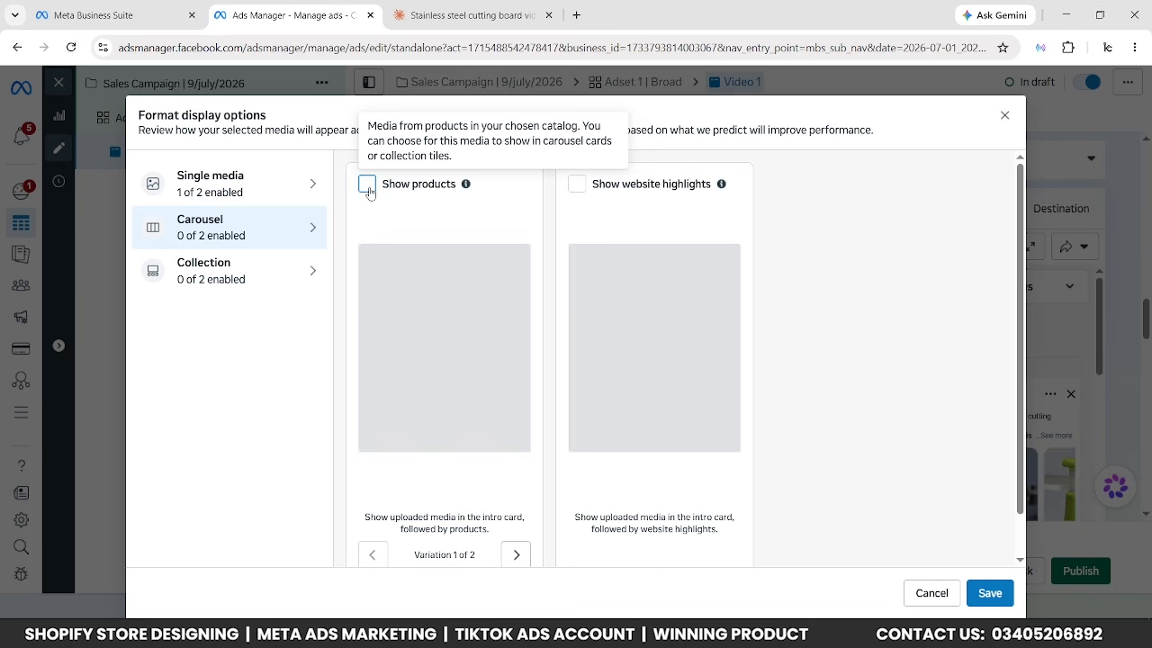
{"action": "left_click", "coordinate": [244, 186]}
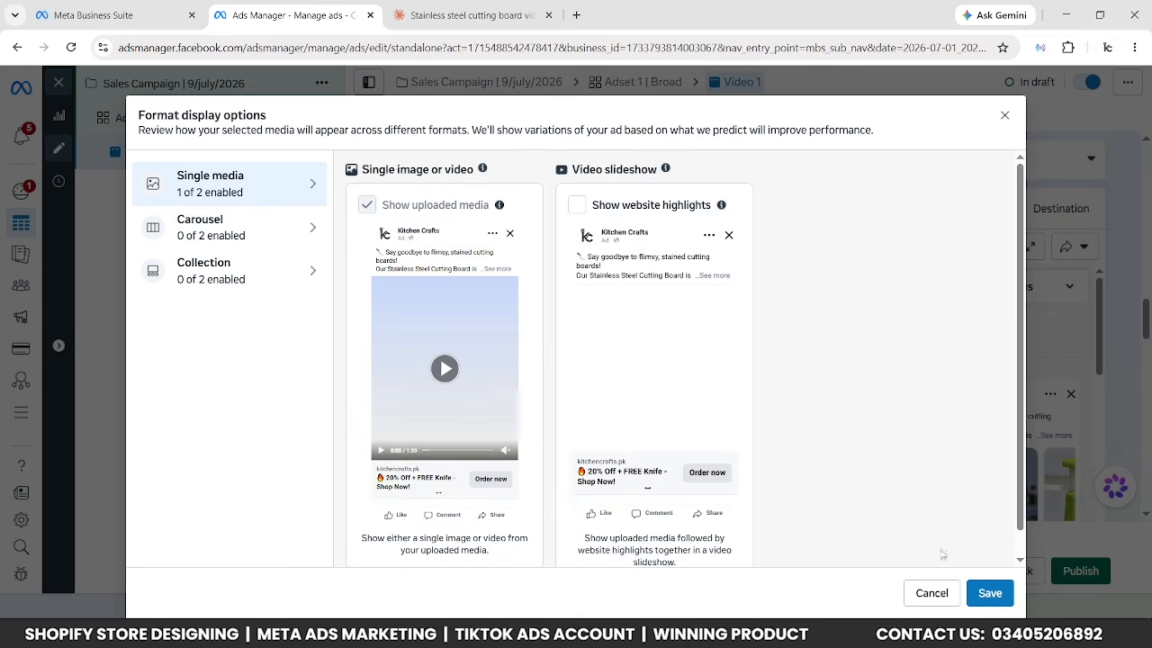
{"action": "left_click", "coordinate": [993, 601]}
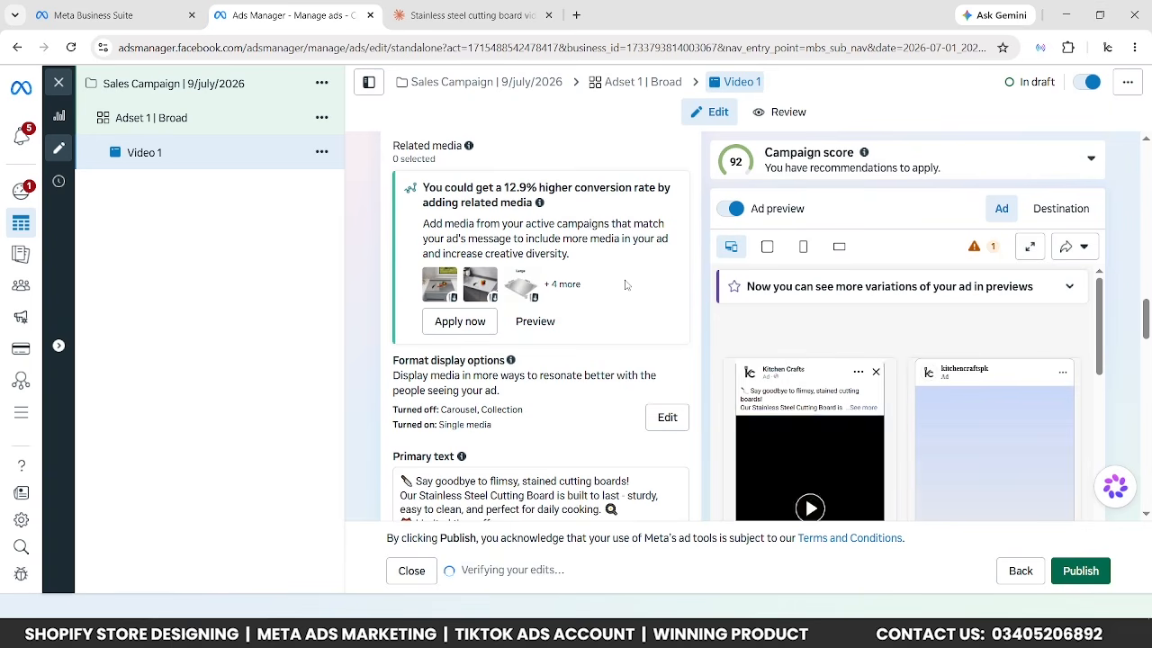
Duplicate the Video 1 ad once into the original campaign, without the recommended added image and keeping existing reactions, comments and shares.
{"action": "left_click", "coordinate": [321, 152]}
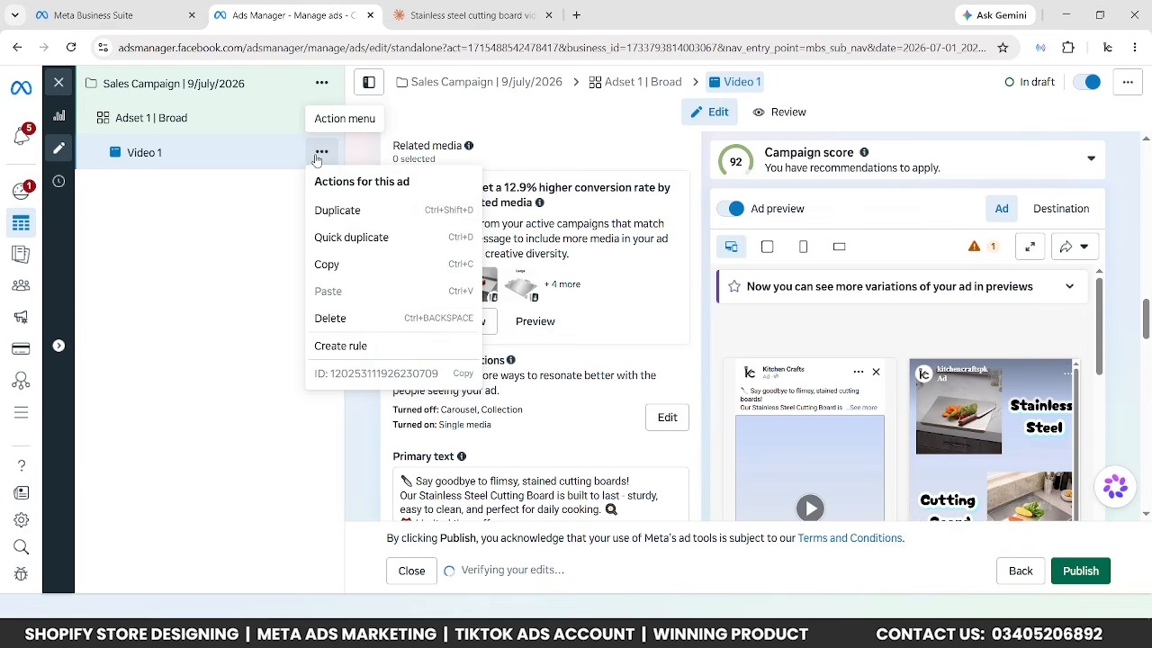
{"action": "left_click", "coordinate": [328, 209]}
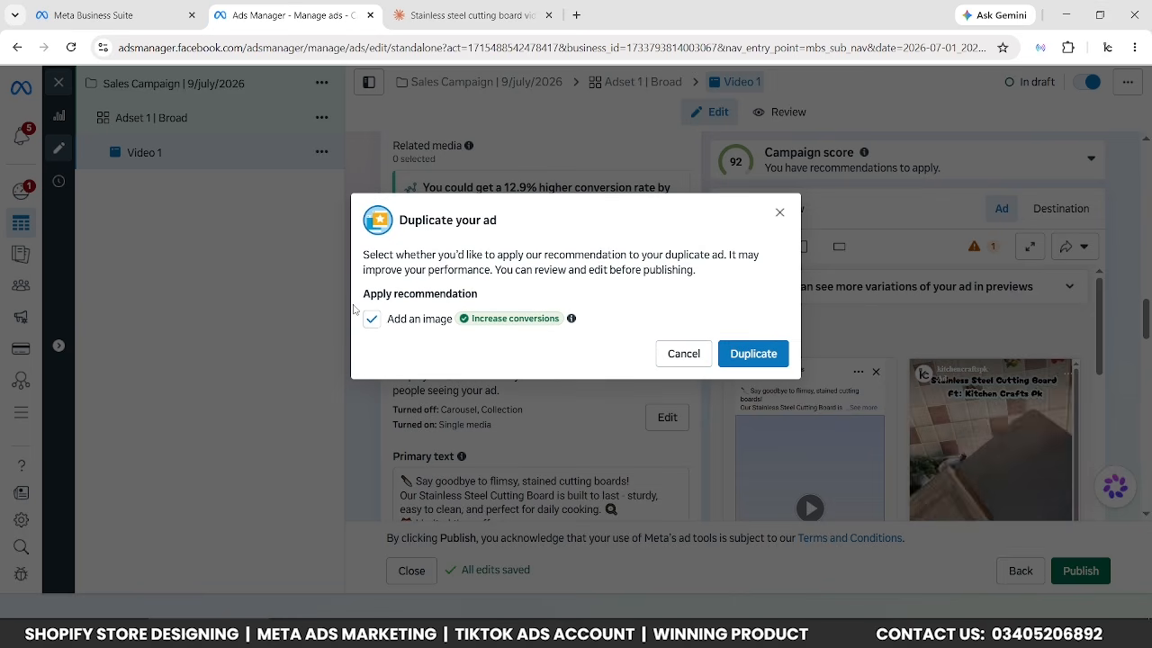
{"action": "left_click", "coordinate": [373, 320]}
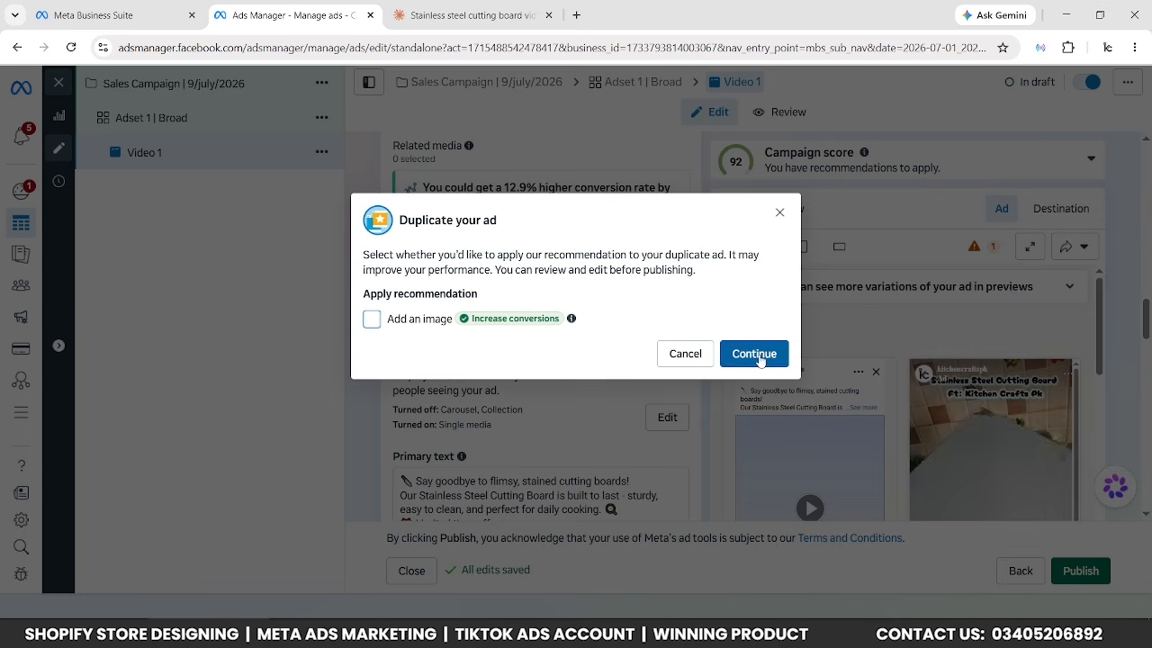
{"action": "left_click", "coordinate": [754, 353]}
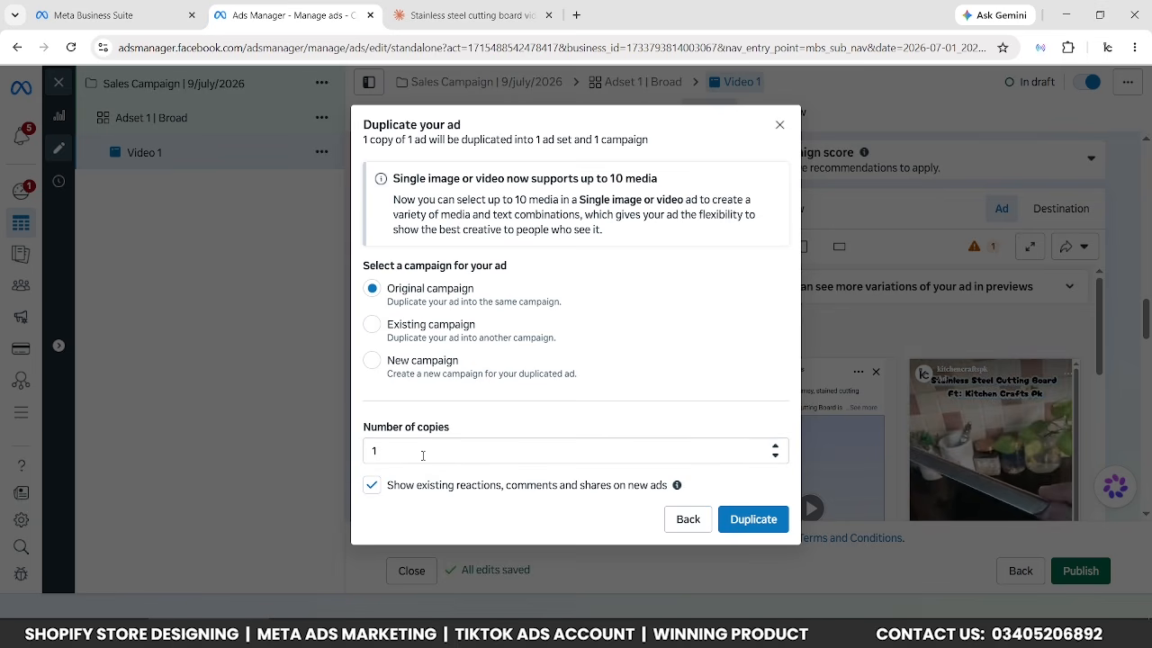
{"action": "mouse_move", "coordinate": [676, 485]}
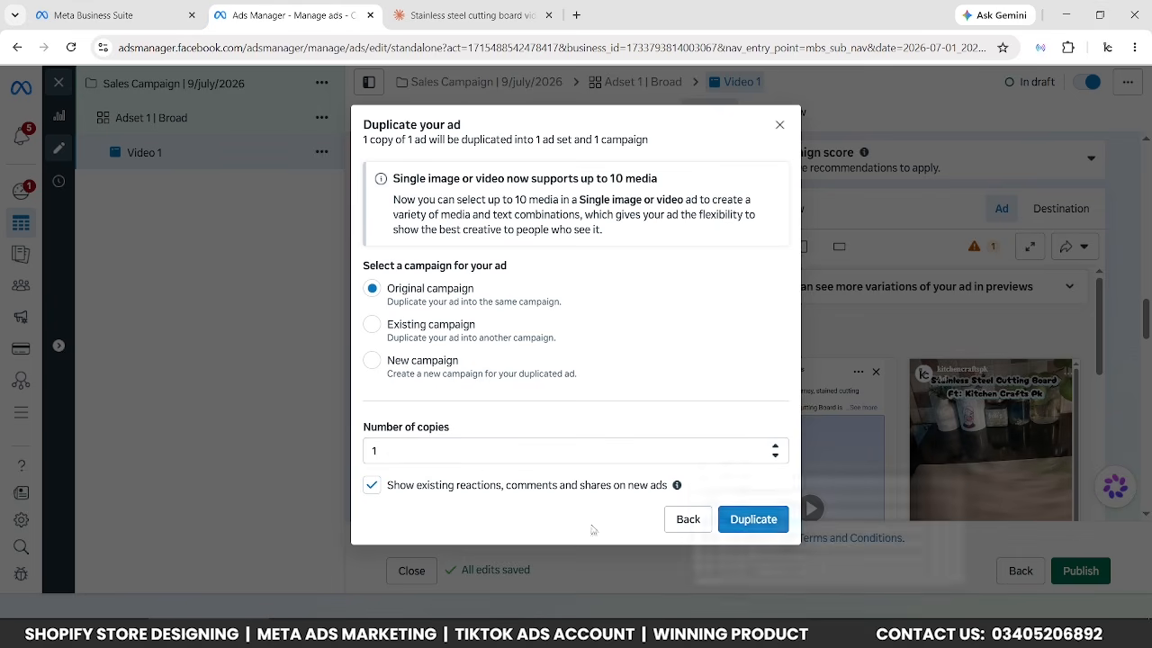
{"action": "left_click", "coordinate": [750, 519]}
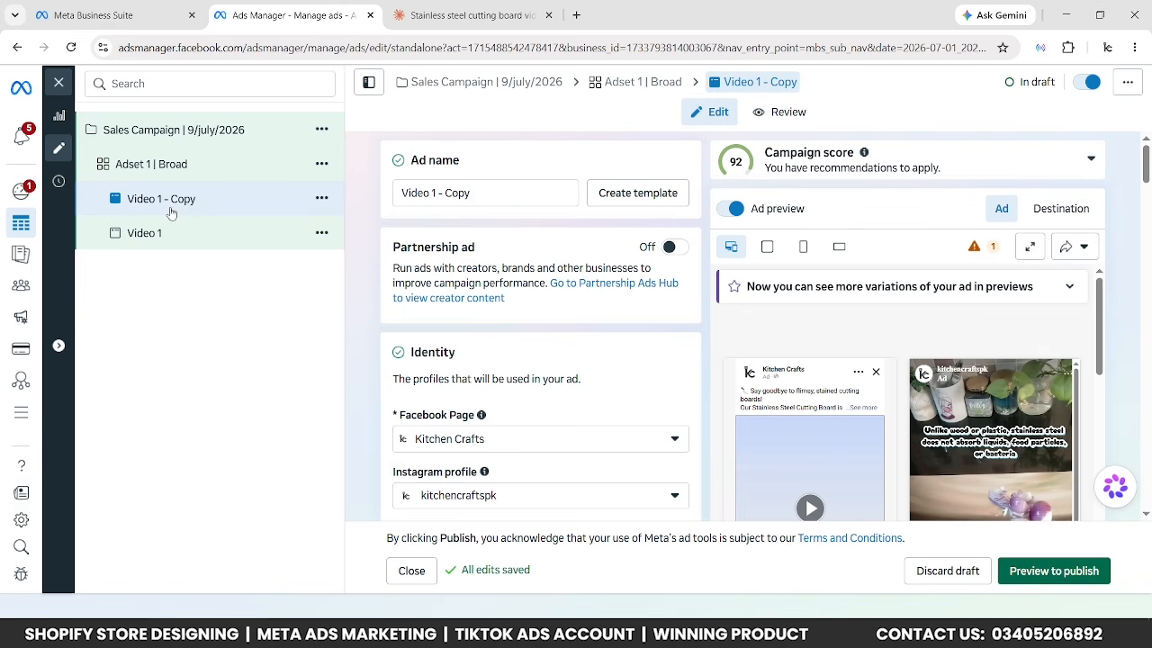
Rename the duplicated ad as Video 2.
{"action": "left_click_drag", "start_coordinate": [468, 193], "coordinate": [431, 207]}
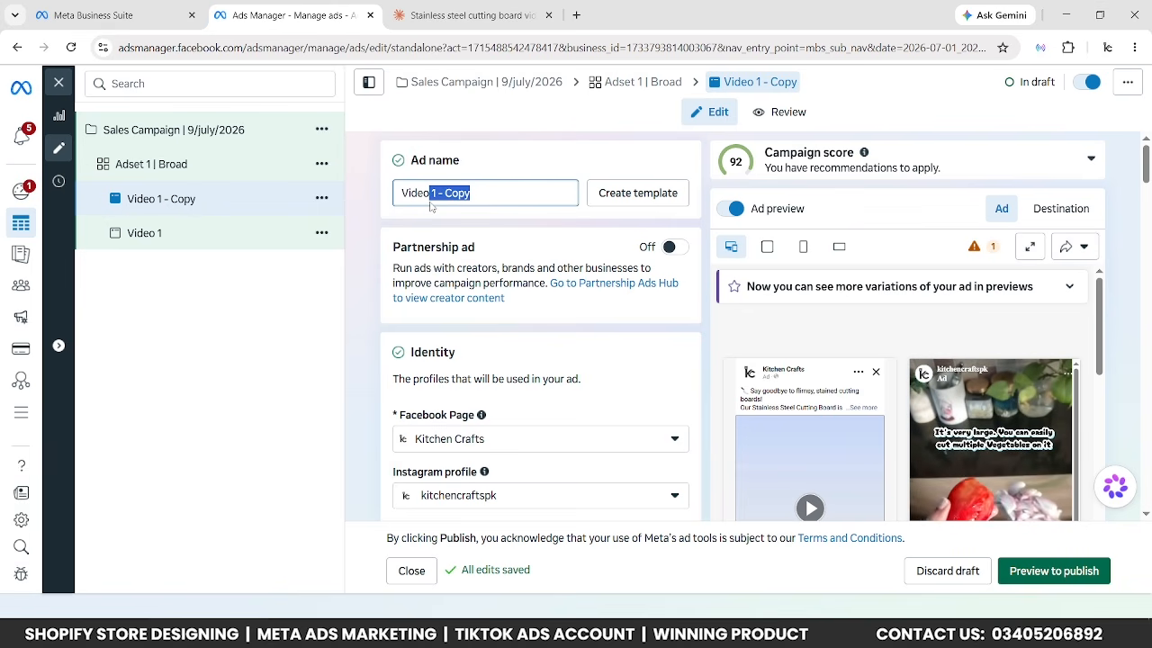
{"action": "type", "text": "2"}
{"action": "left_click", "coordinate": [540, 159]}
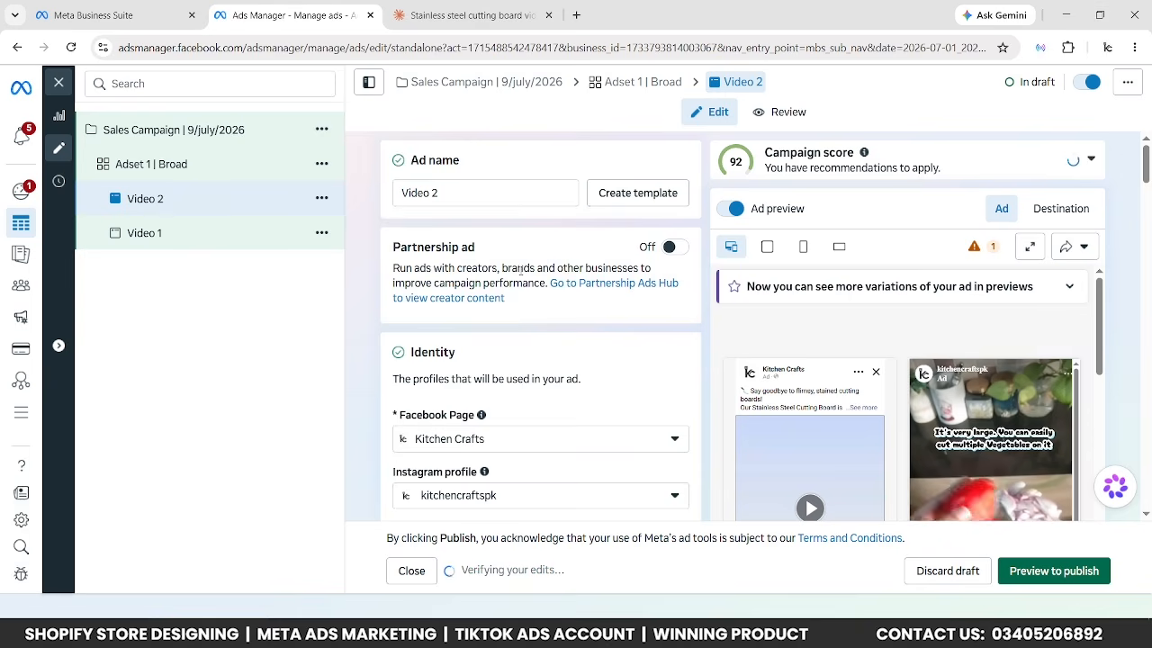
Add the 720 × 1280 Creative 12 account video to Video 2's media and complete the creative setup with the existing text.
{"action": "scroll", "coordinate": [522, 272], "scroll_direction": "down", "scroll_amount": 6}
{"action": "scroll", "coordinate": [520, 276], "scroll_direction": "down", "scroll_amount": 12}
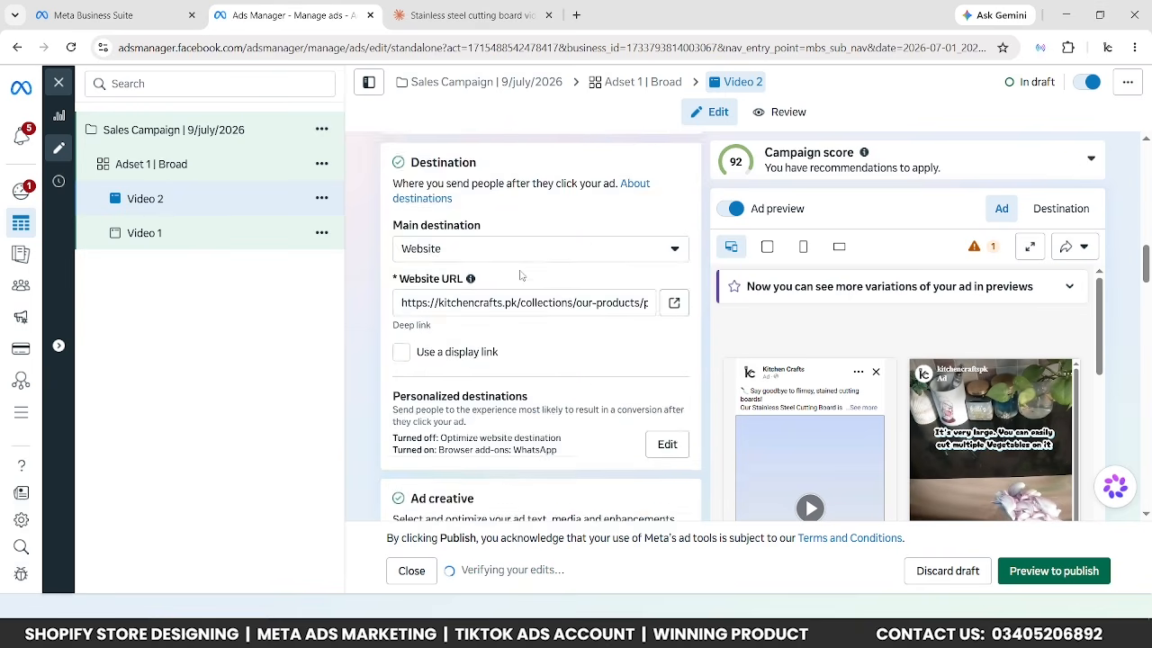
{"action": "scroll", "coordinate": [520, 276], "scroll_direction": "down", "scroll_amount": 2}
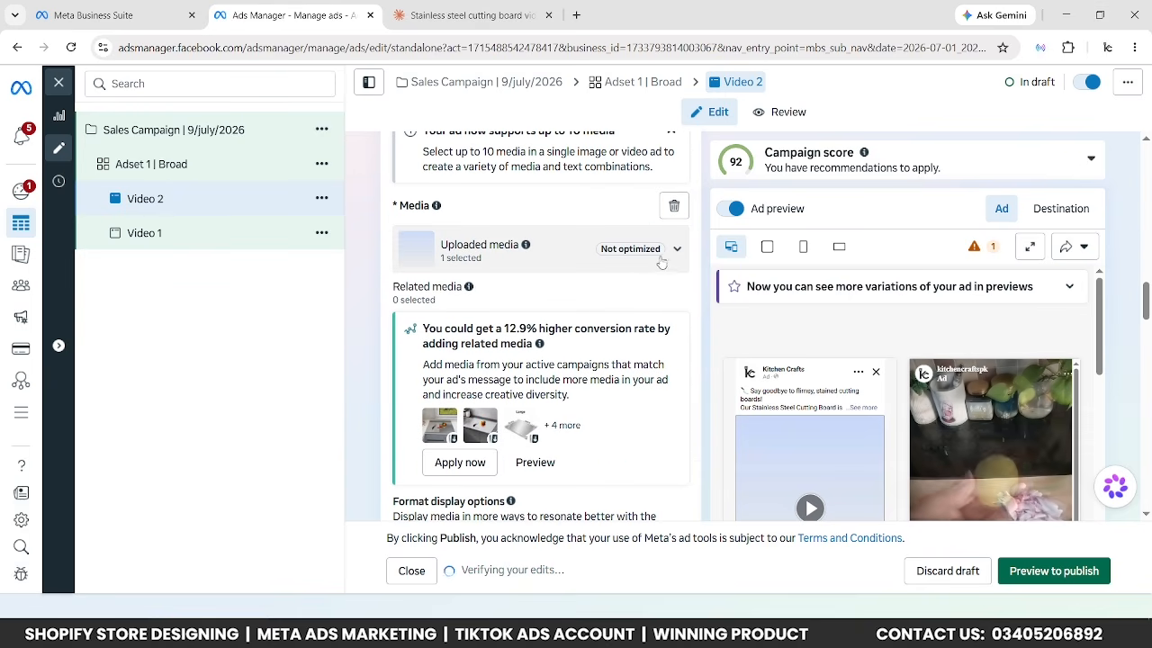
{"action": "left_click", "coordinate": [671, 252]}
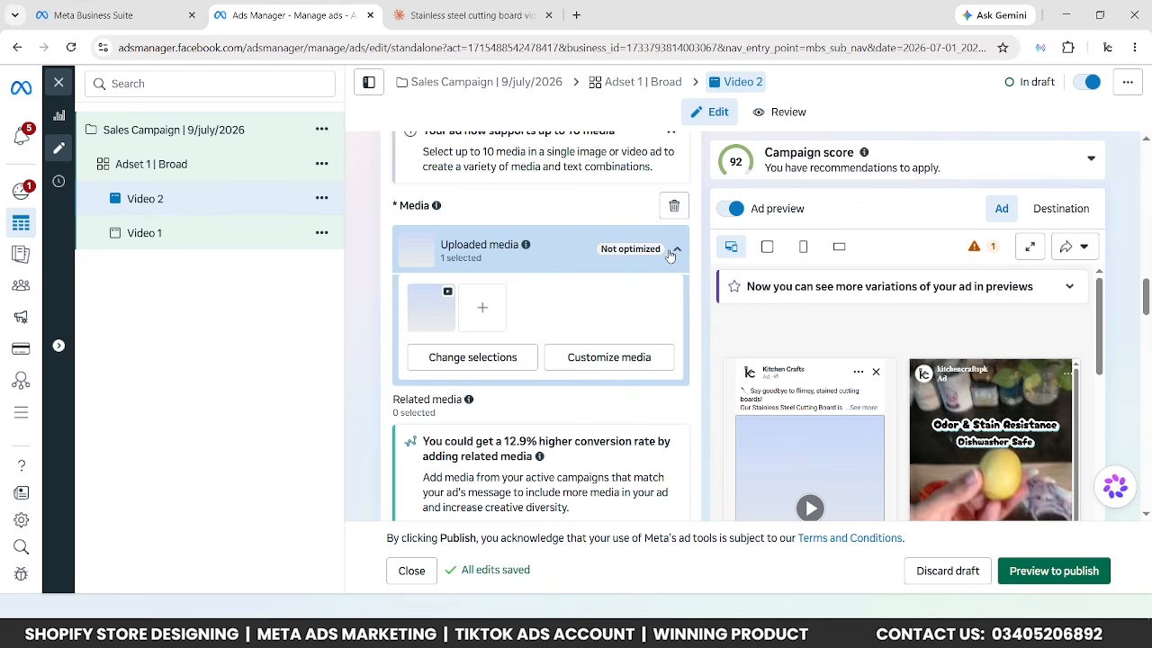
{"action": "left_click", "coordinate": [447, 364]}
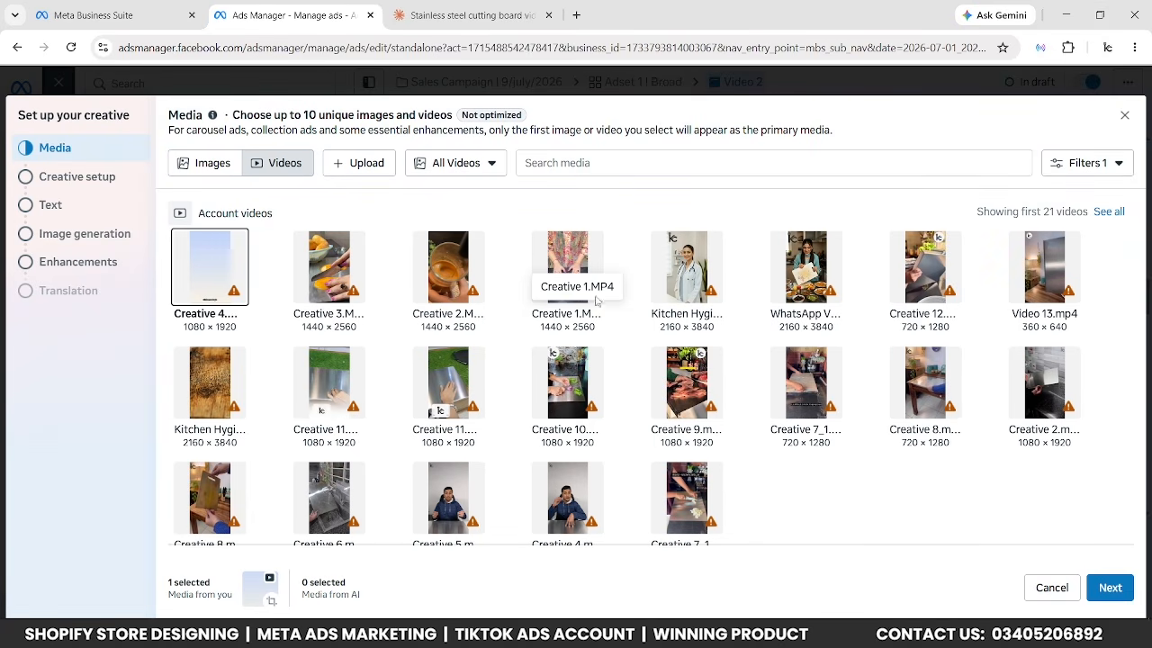
{"action": "left_click", "coordinate": [918, 258]}
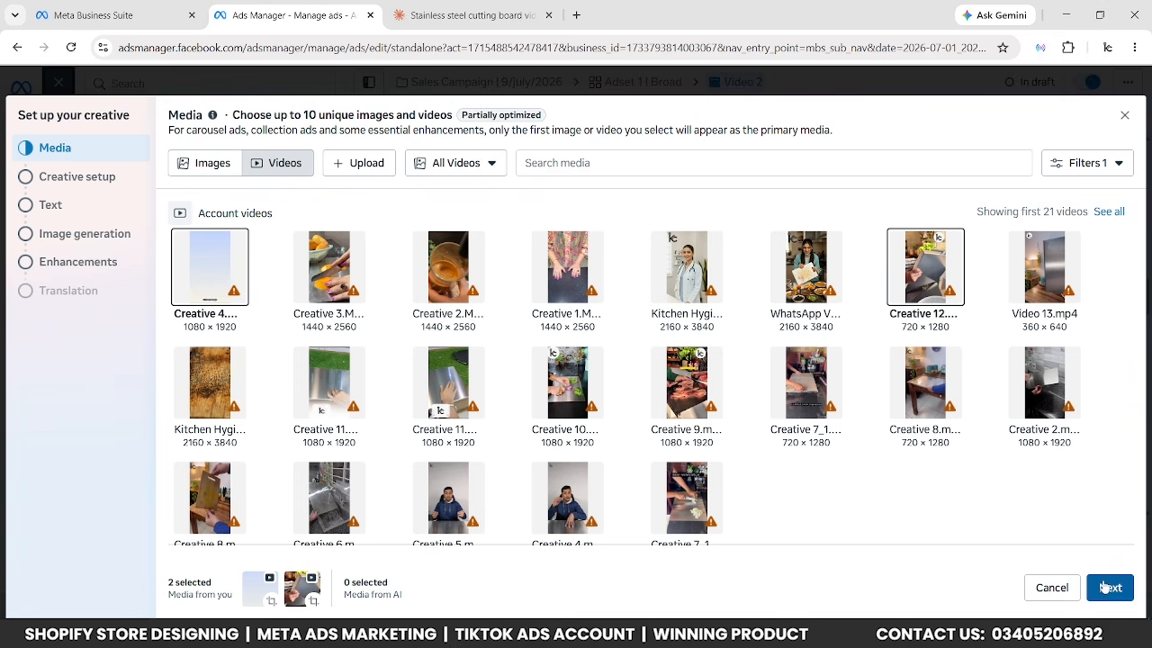
{"action": "left_click", "coordinate": [1102, 587]}
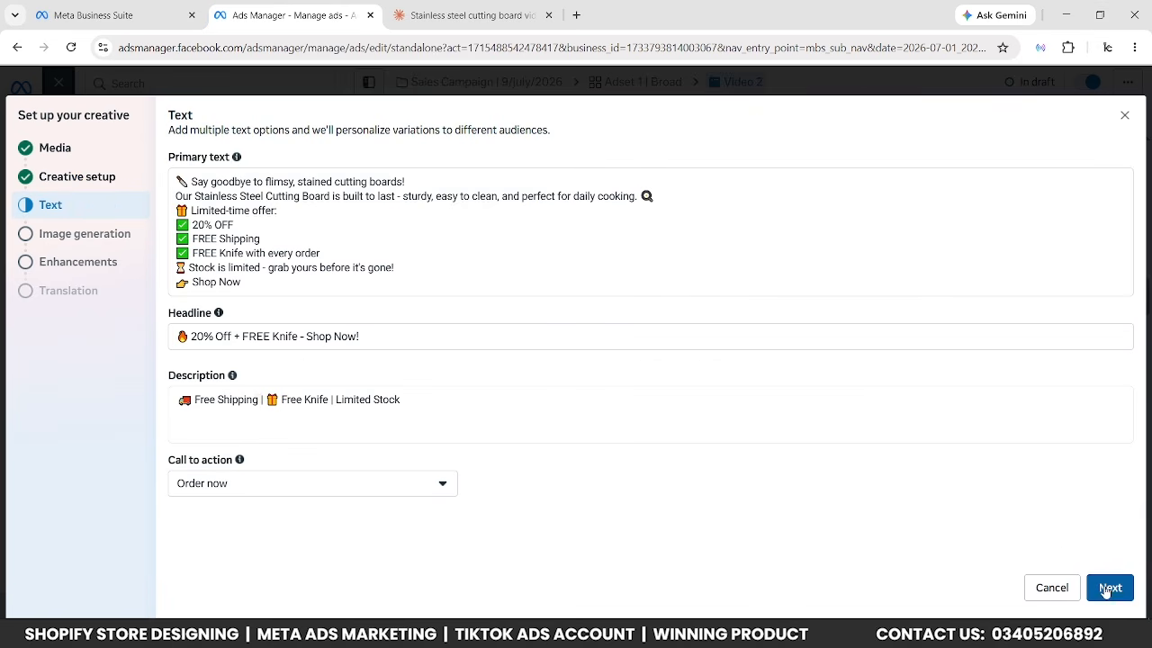
{"action": "left_click", "coordinate": [1106, 588]}
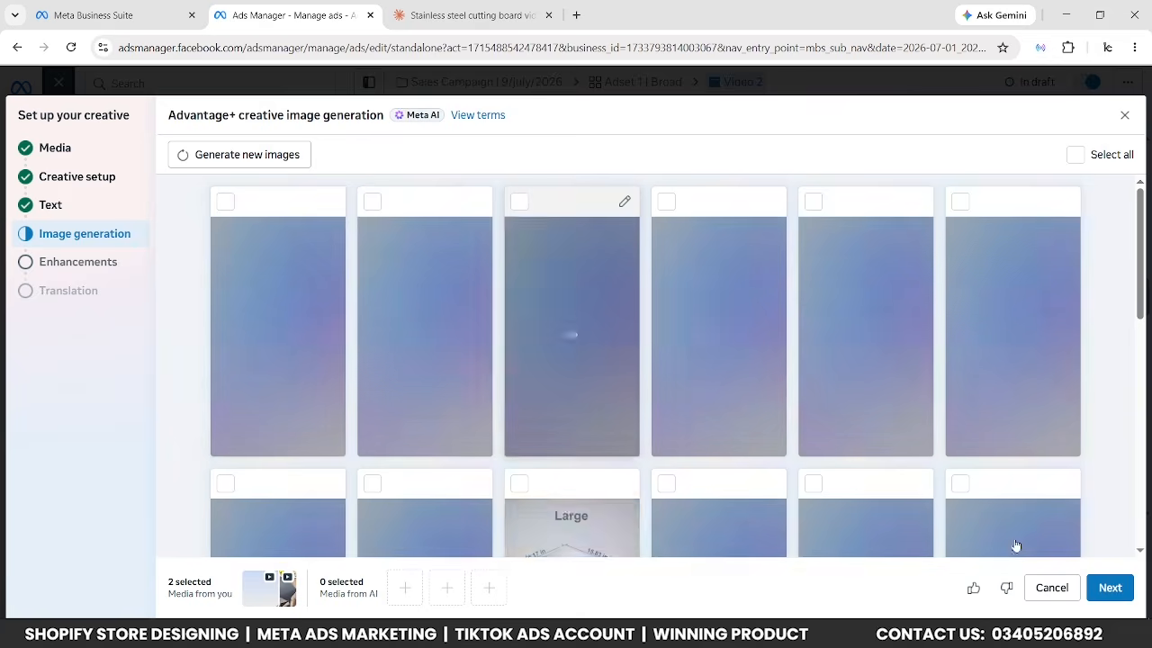
{"action": "left_click", "coordinate": [1108, 588]}
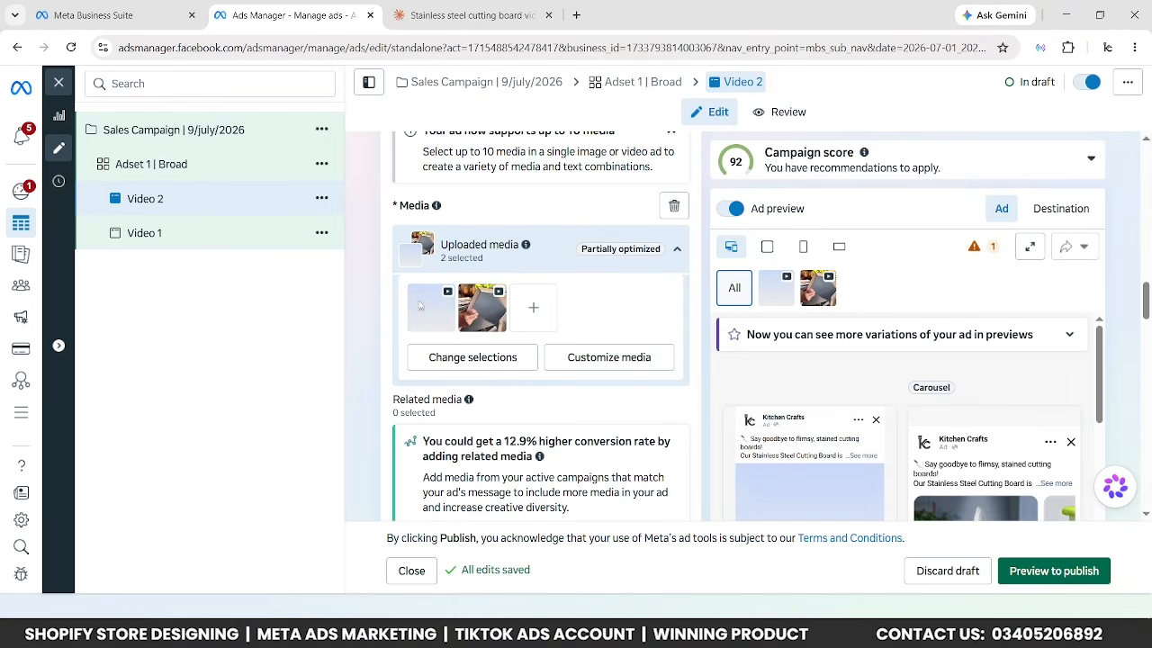
Remove the Creative 4 video from Video 2's selected media, keeping only Creative 12, and complete the creative setup.
{"action": "left_click", "coordinate": [462, 360]}
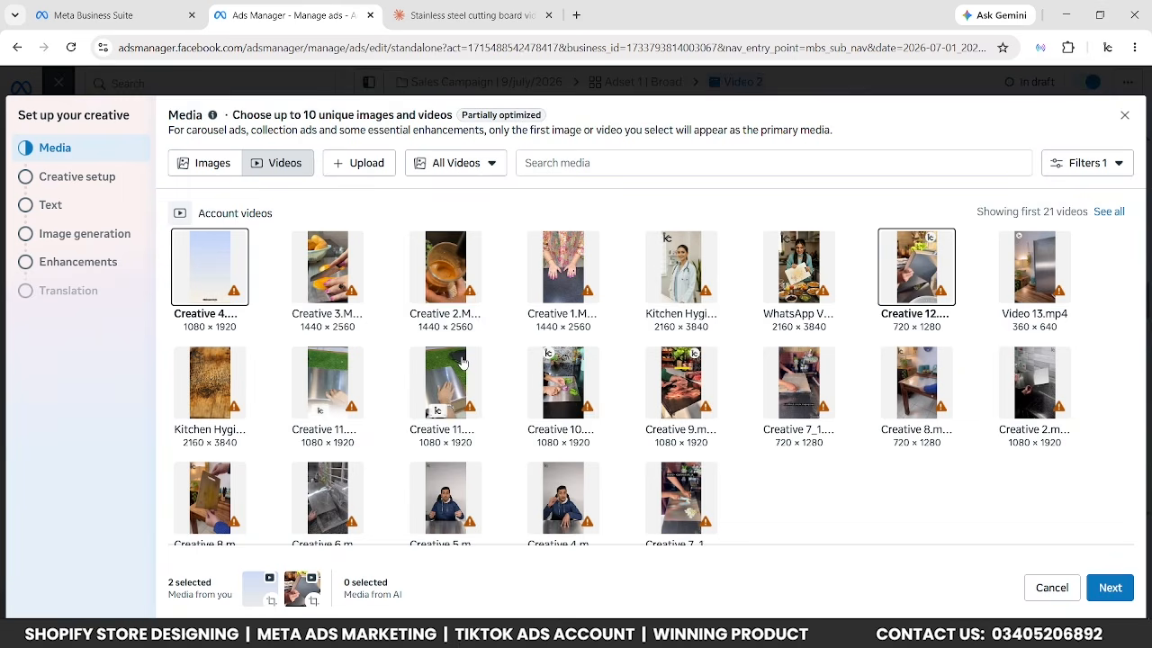
{"action": "mouse_move", "coordinate": [256, 594]}
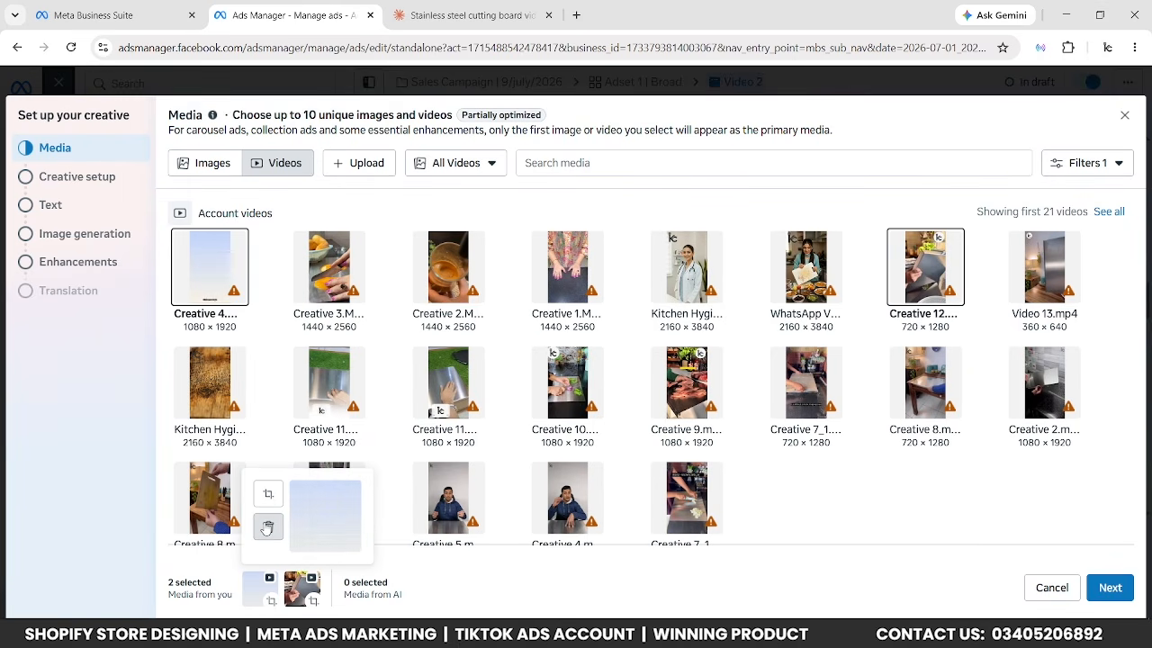
{"action": "left_click", "coordinate": [267, 527]}
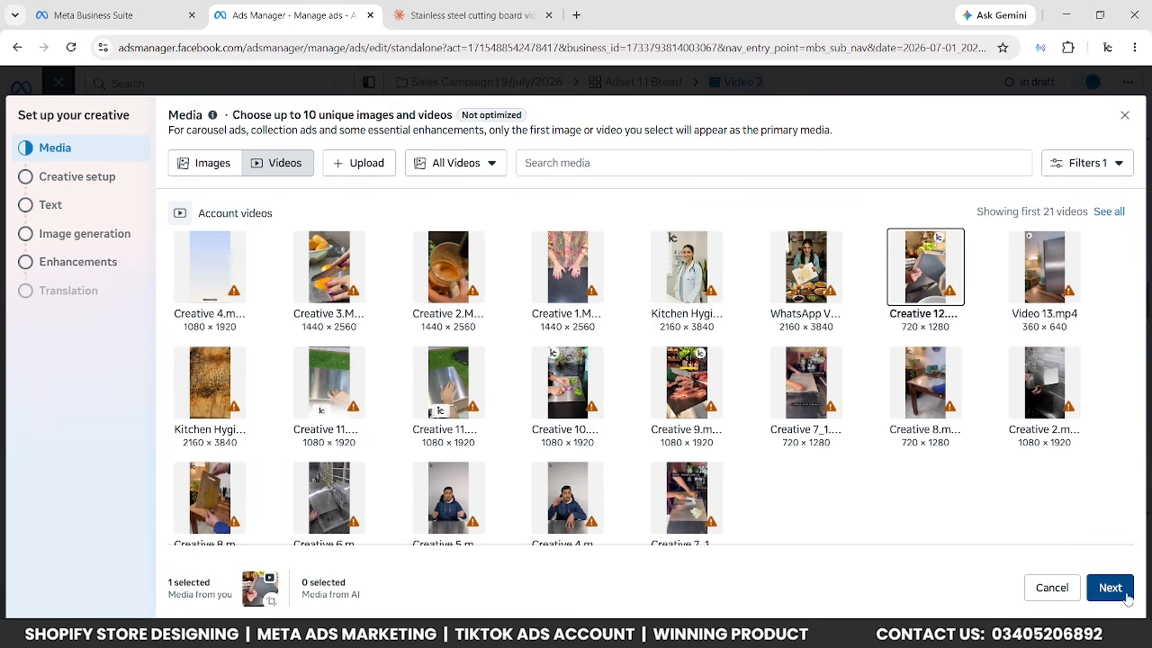
{"action": "left_click", "coordinate": [1127, 598]}
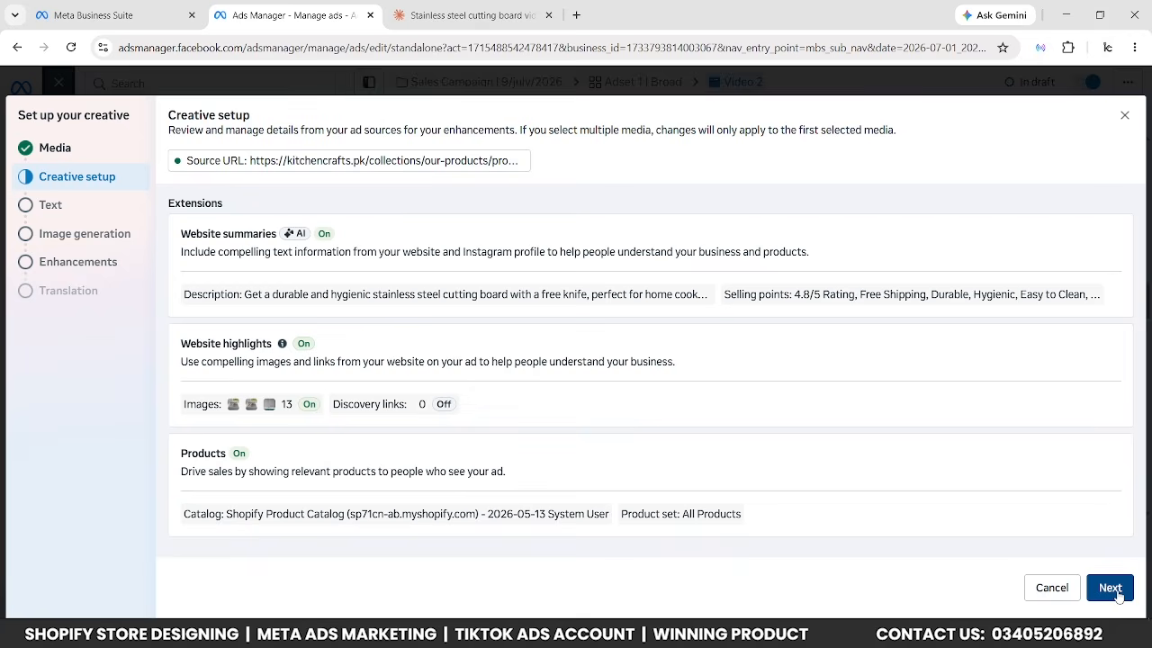
{"action": "left_click", "coordinate": [1111, 587]}
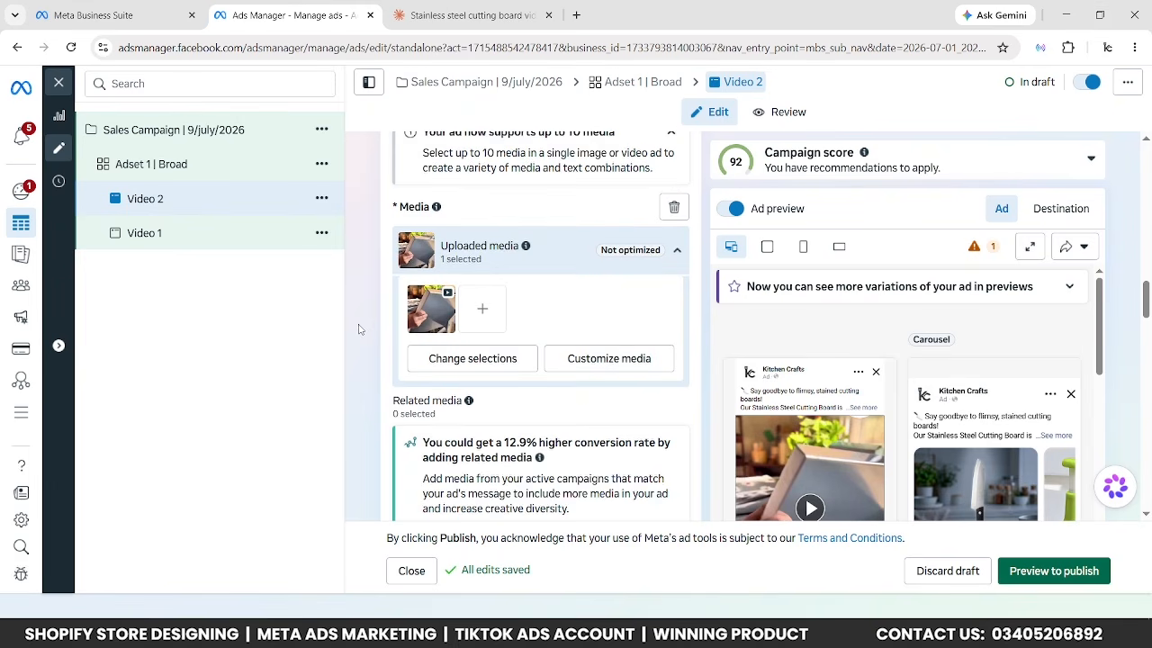
Turn off the carousel's Show products format in the Video 2 ad's format display options and save.
{"action": "scroll", "coordinate": [358, 328], "scroll_direction": "up", "scroll_amount": 3}
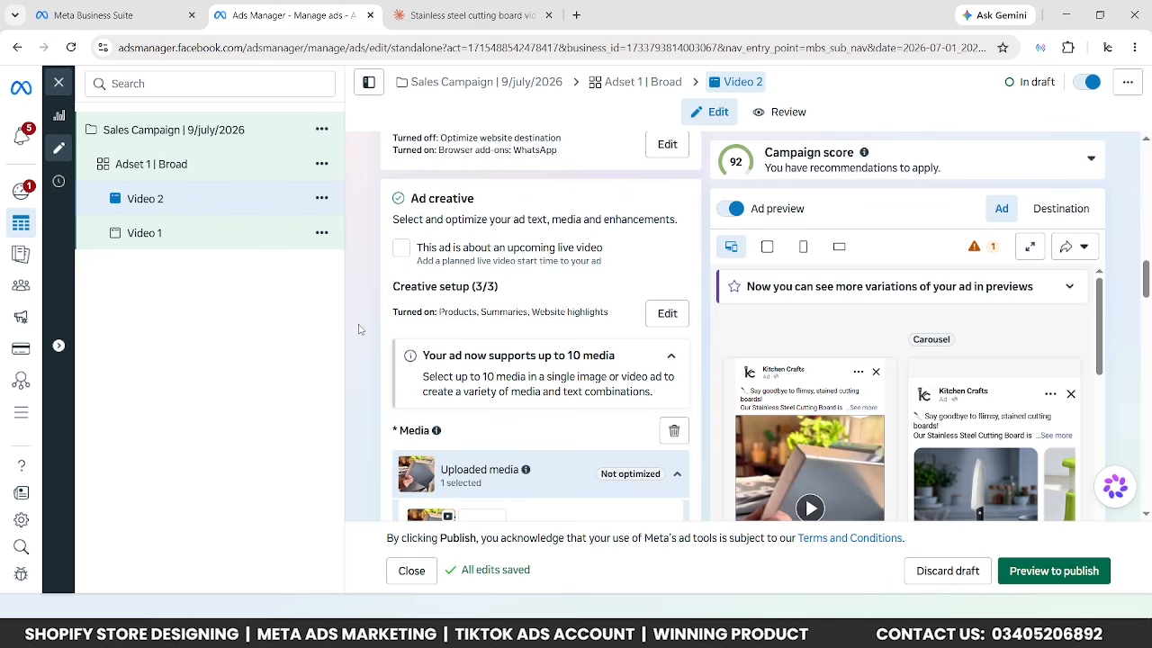
{"action": "scroll", "coordinate": [358, 329], "scroll_direction": "up", "scroll_amount": 2}
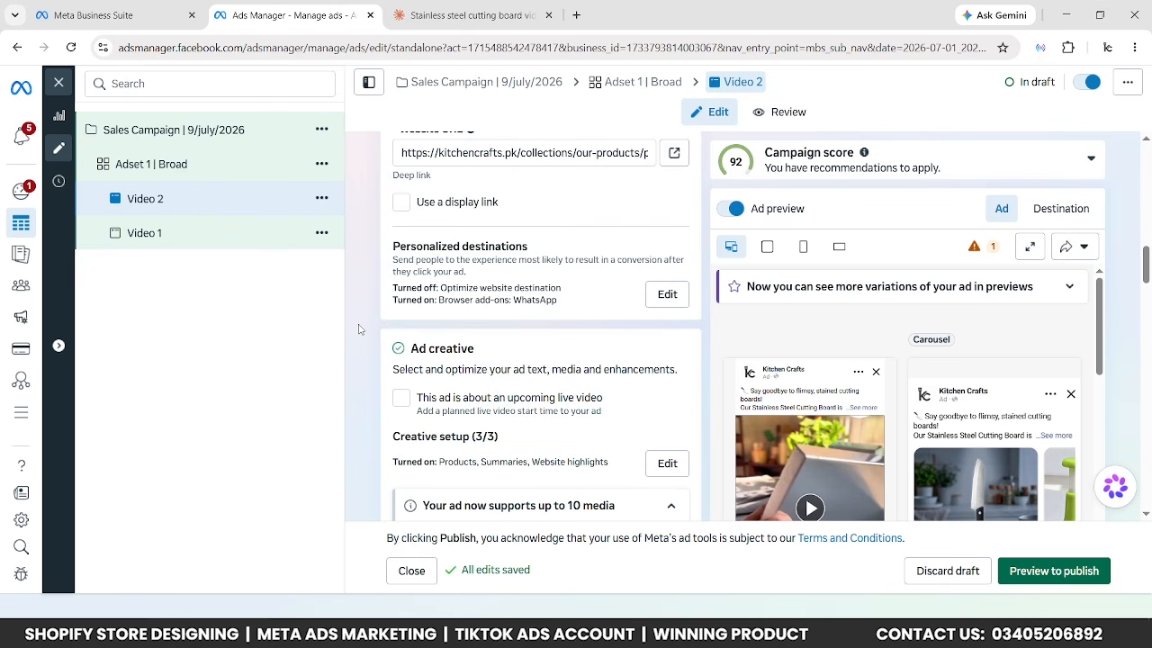
{"action": "scroll", "coordinate": [358, 329], "scroll_direction": "up", "scroll_amount": 2}
{"action": "scroll", "coordinate": [358, 328], "scroll_direction": "down", "scroll_amount": 7}
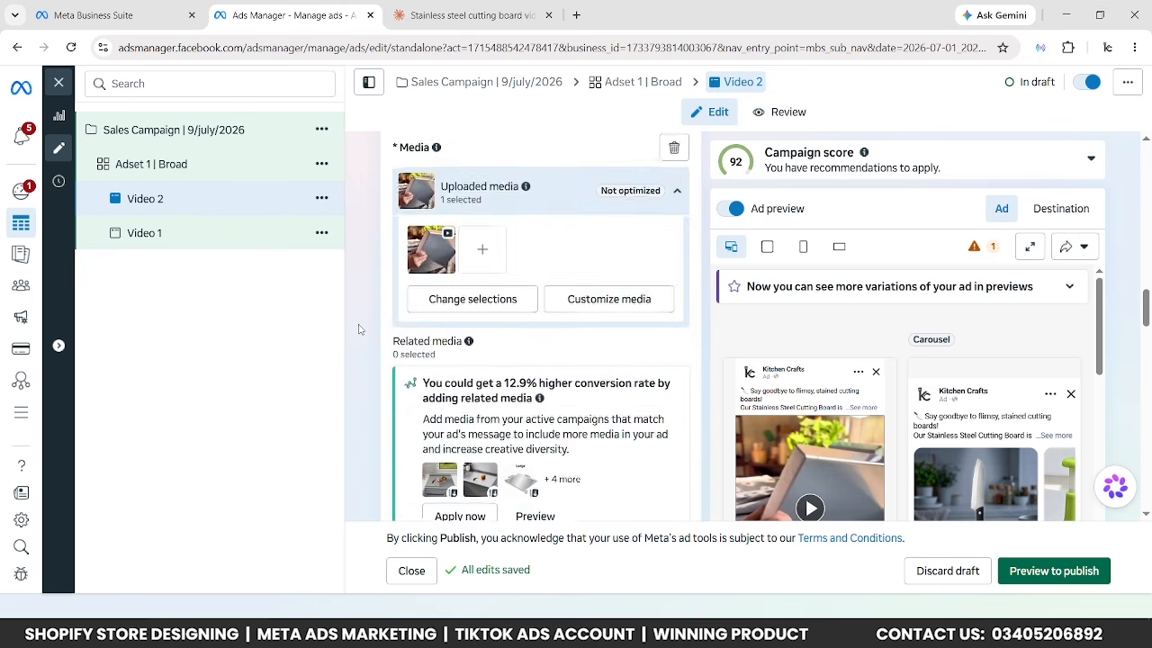
{"action": "scroll", "coordinate": [358, 328], "scroll_direction": "down", "scroll_amount": 2}
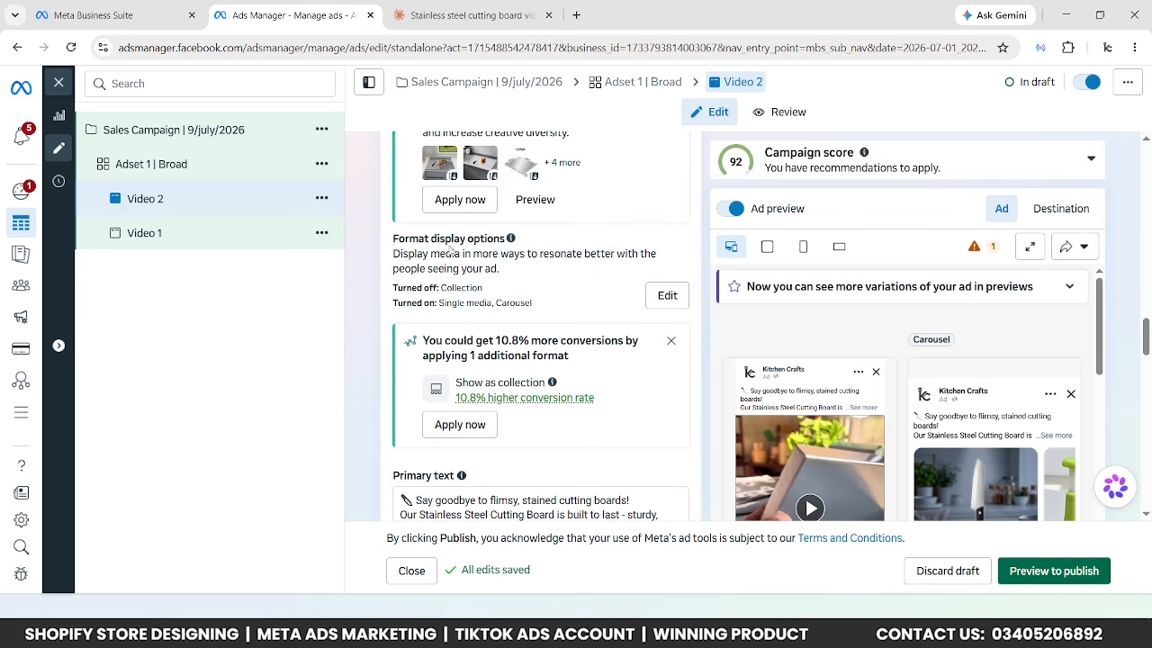
{"action": "left_click", "coordinate": [667, 296]}
{"action": "left_click", "coordinate": [250, 228]}
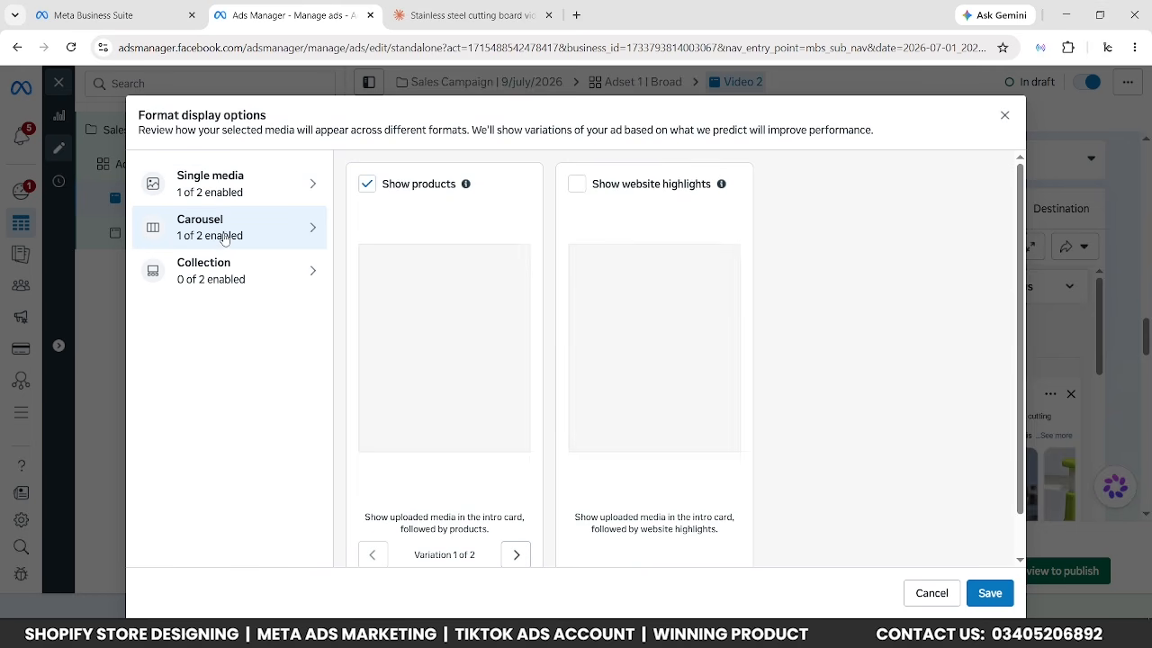
{"action": "left_click", "coordinate": [366, 185]}
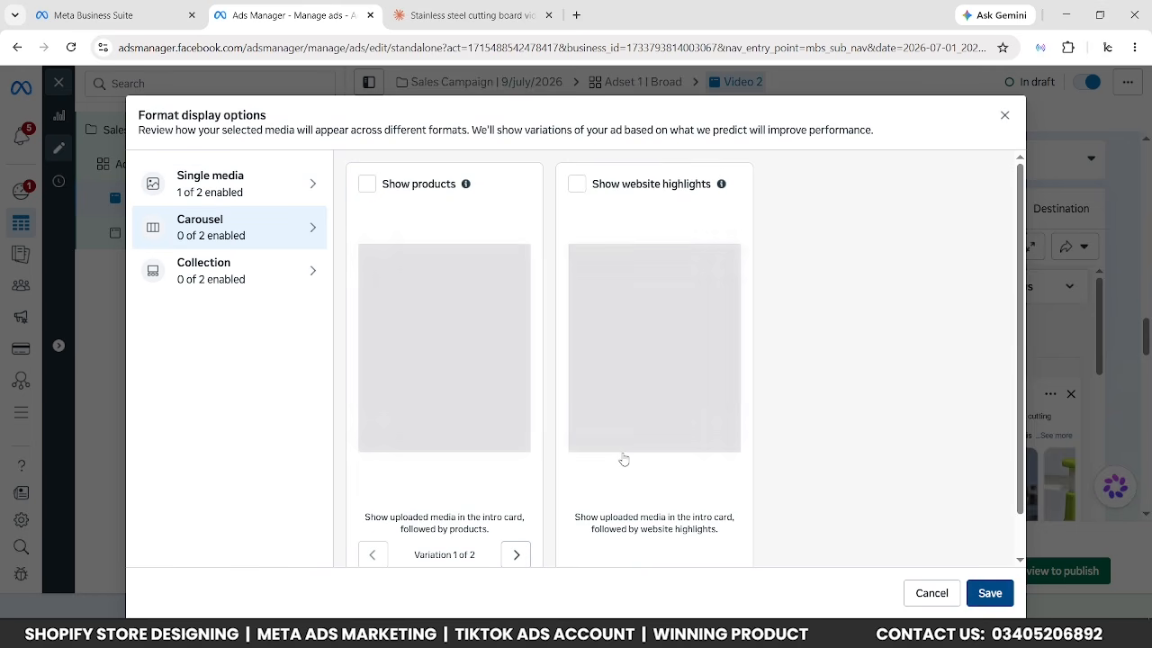
{"action": "left_click", "coordinate": [989, 593]}
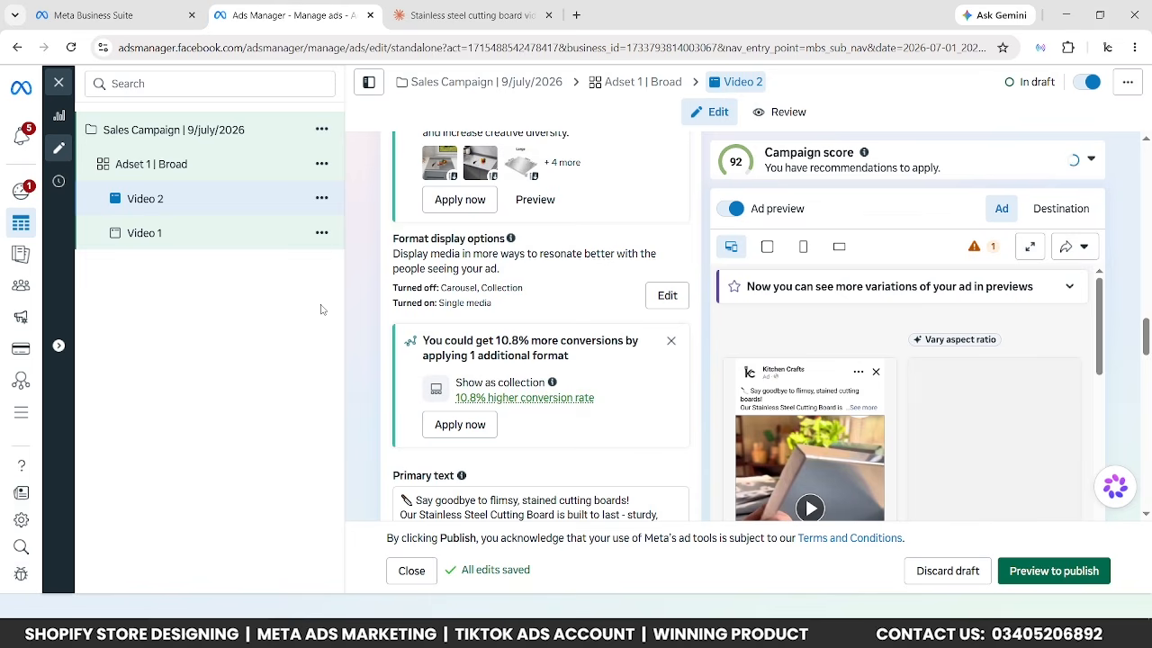
Duplicate the Adset 1 | Broad ad set with the Advantage+ on for Placements recommendation turned off.
{"action": "left_click", "coordinate": [321, 166]}
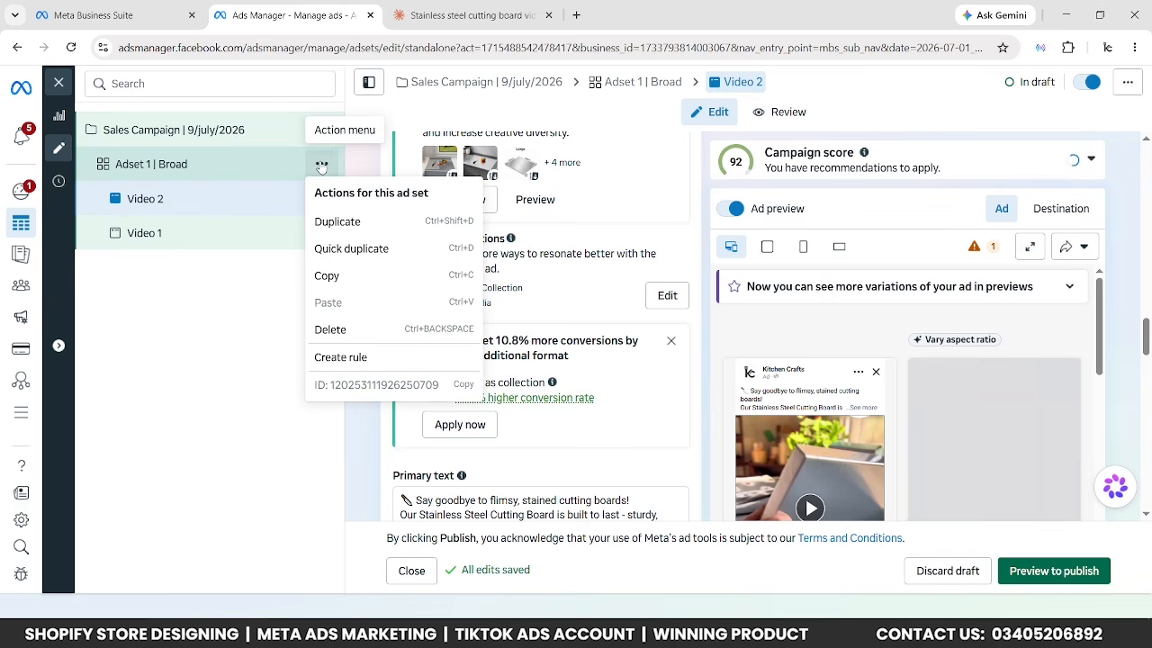
{"action": "left_click", "coordinate": [337, 222]}
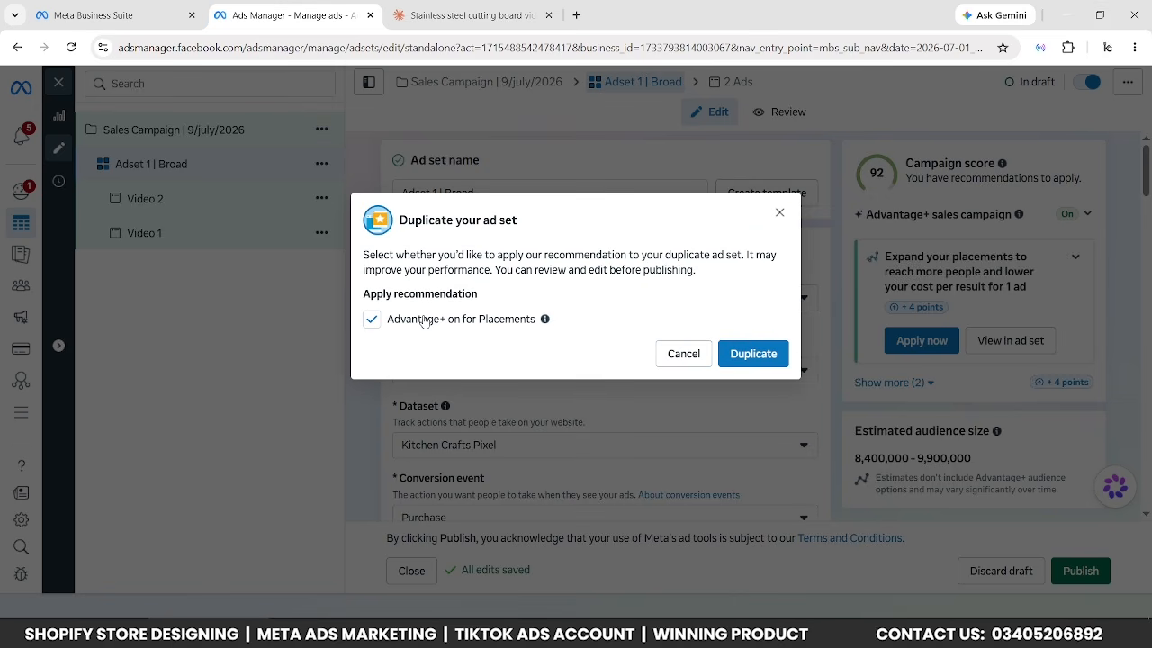
{"action": "left_click", "coordinate": [372, 320]}
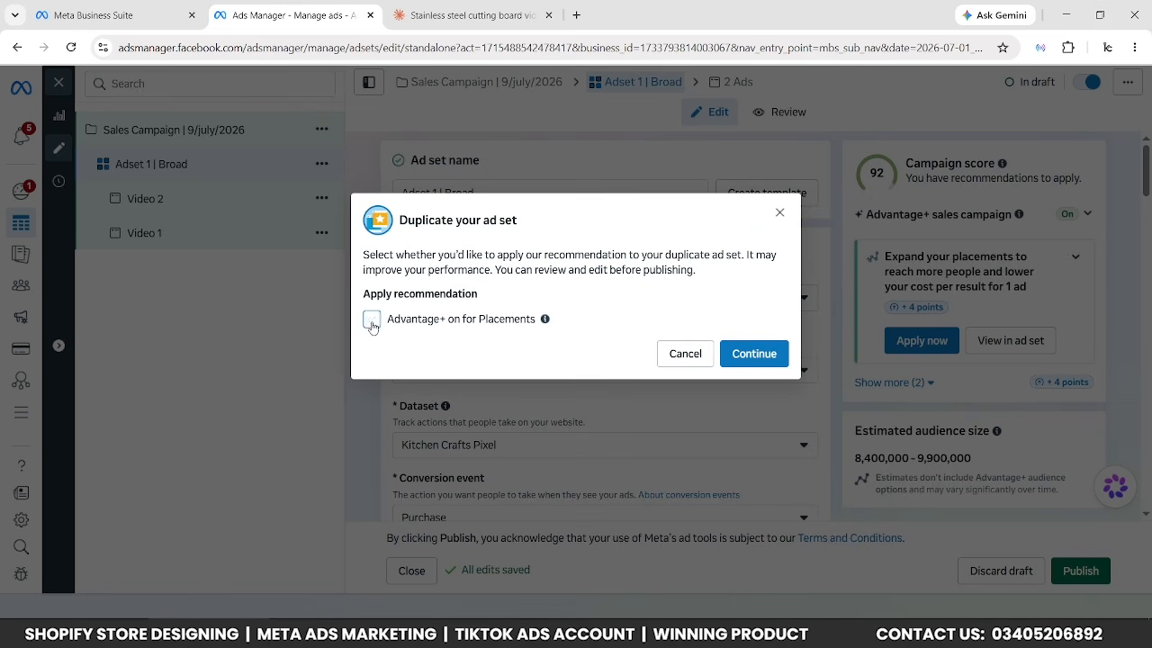
{"action": "left_click", "coordinate": [744, 357]}
{"action": "left_click", "coordinate": [743, 509]}
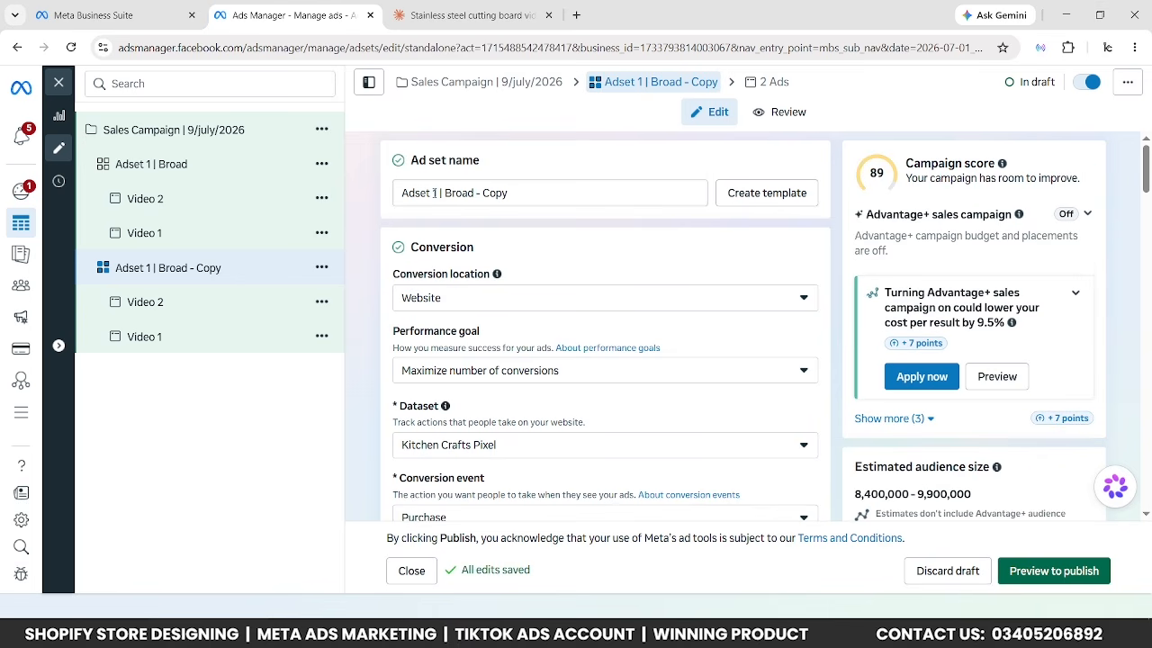
Rename the duplicated ad set as Adset 2 | Single Interest.
{"action": "double_click", "coordinate": [433, 192]}
{"action": "type", "text": "2"}
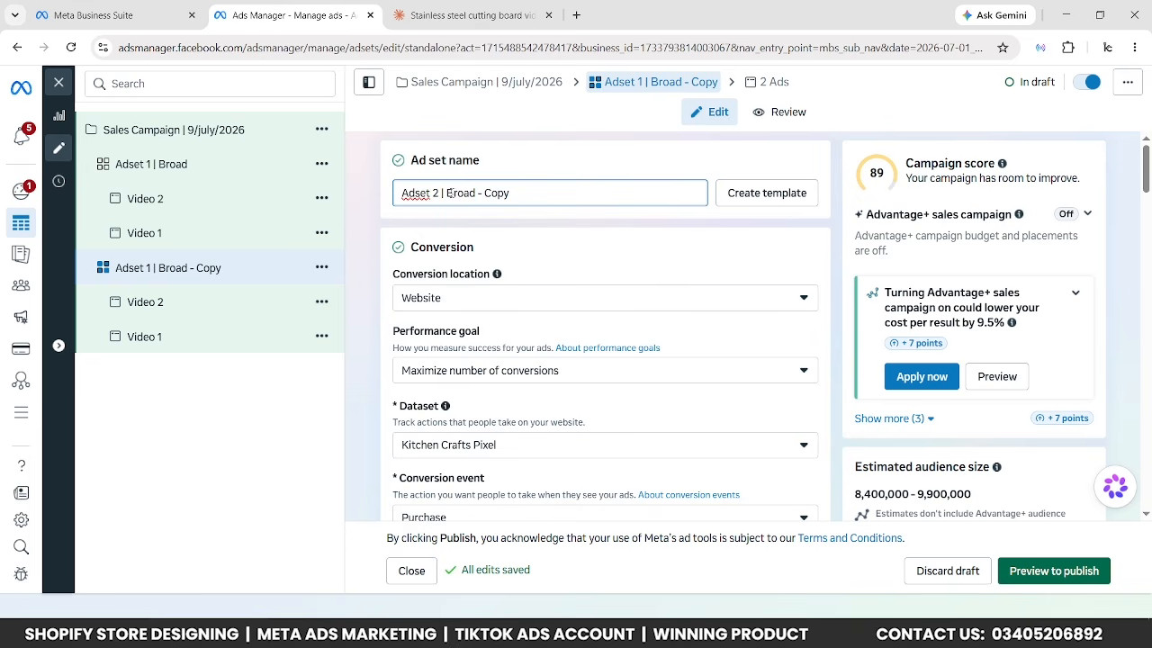
{"action": "left_click_drag", "start_coordinate": [446, 193], "coordinate": [522, 192]}
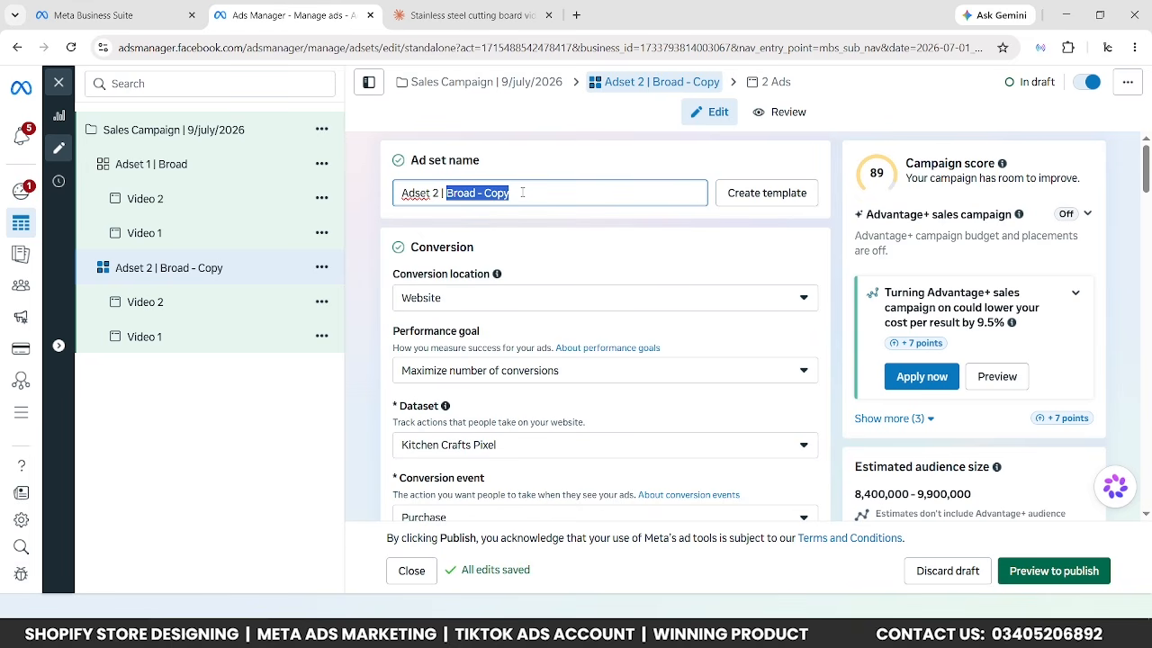
{"action": "type", "text": "Single"}
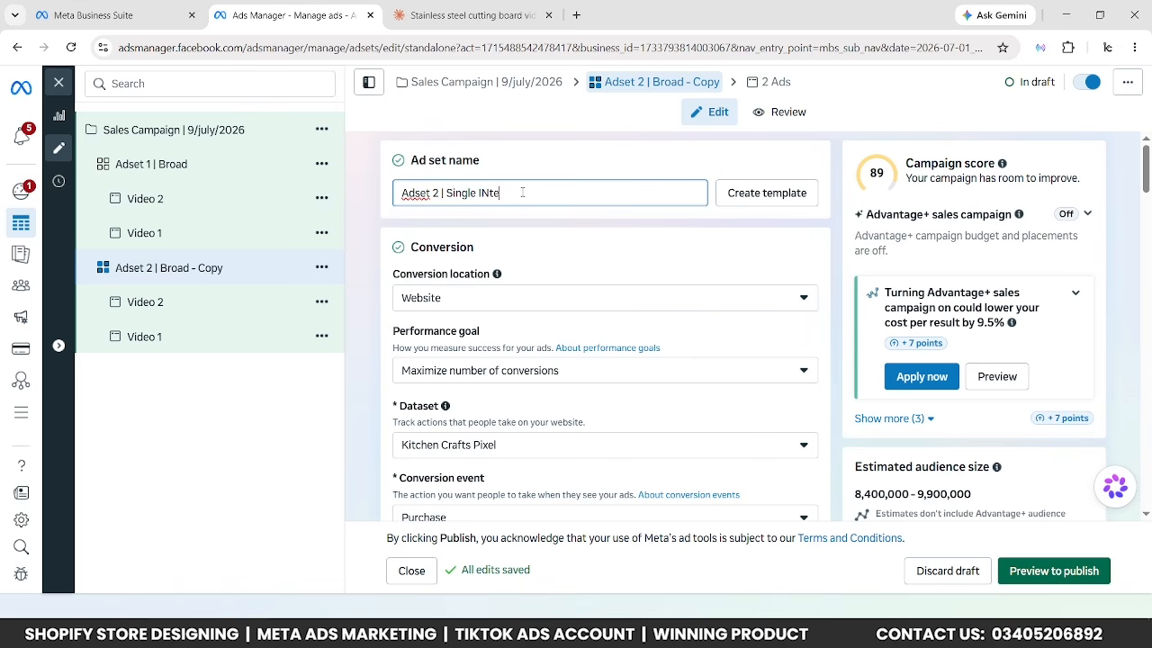
{"action": "type", "text": " Interest"}
{"action": "left_click", "coordinate": [529, 151]}
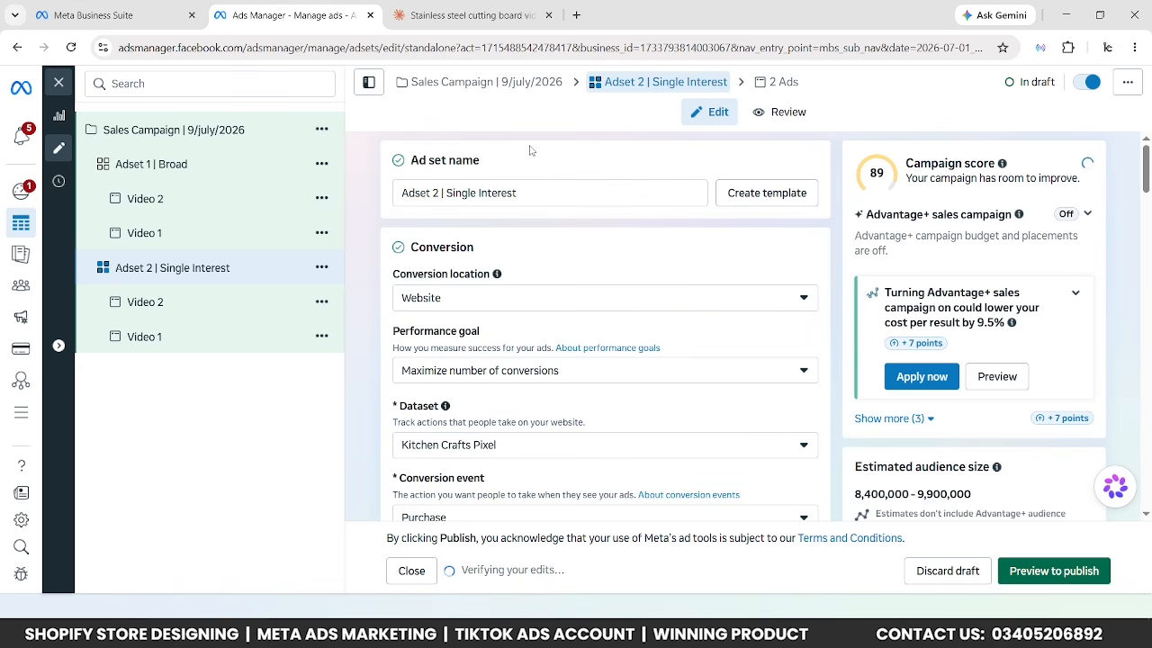
Add the Cutting board (kitchen & dining) interest to the detailed targeting of Adset 2 | Single Interest.
{"action": "scroll", "coordinate": [529, 152], "scroll_direction": "down", "scroll_amount": 2}
{"action": "scroll", "coordinate": [402, 175], "scroll_direction": "up", "scroll_amount": 1}
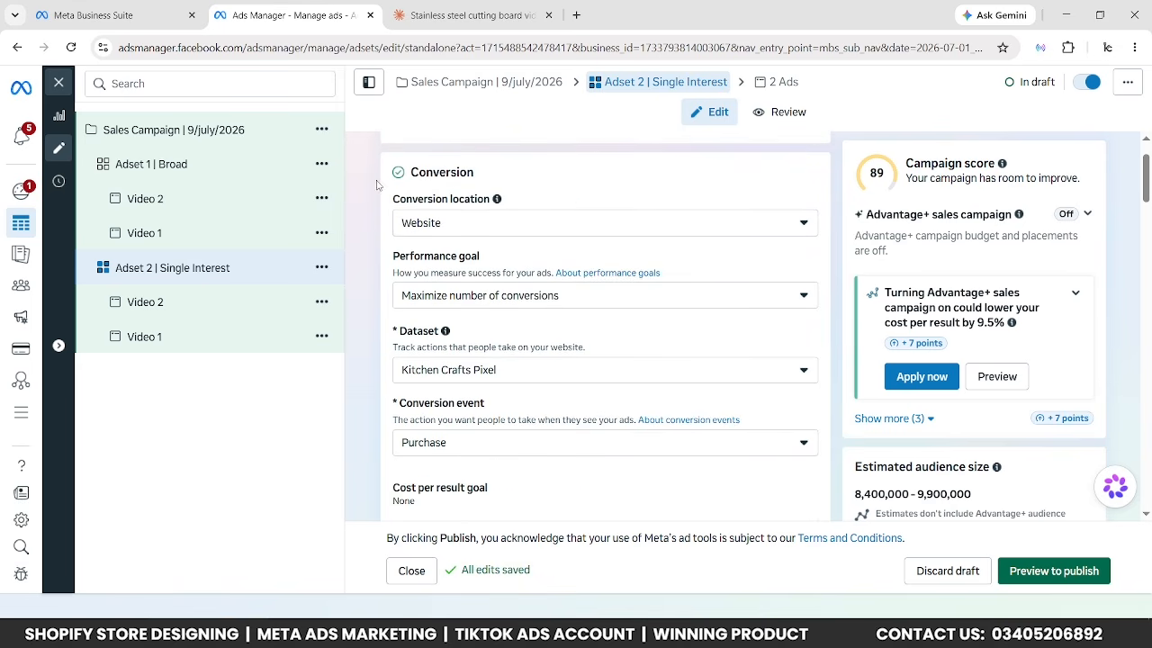
{"action": "scroll", "coordinate": [592, 311], "scroll_direction": "down", "scroll_amount": 9}
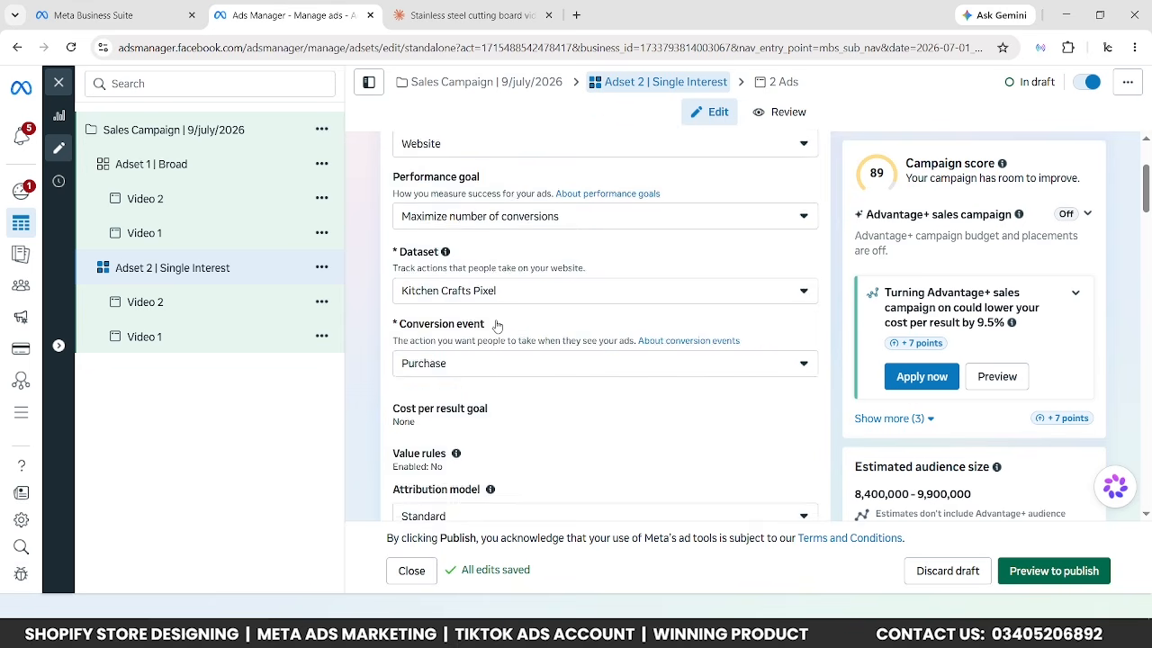
{"action": "scroll", "coordinate": [450, 319], "scroll_direction": "down", "scroll_amount": 9}
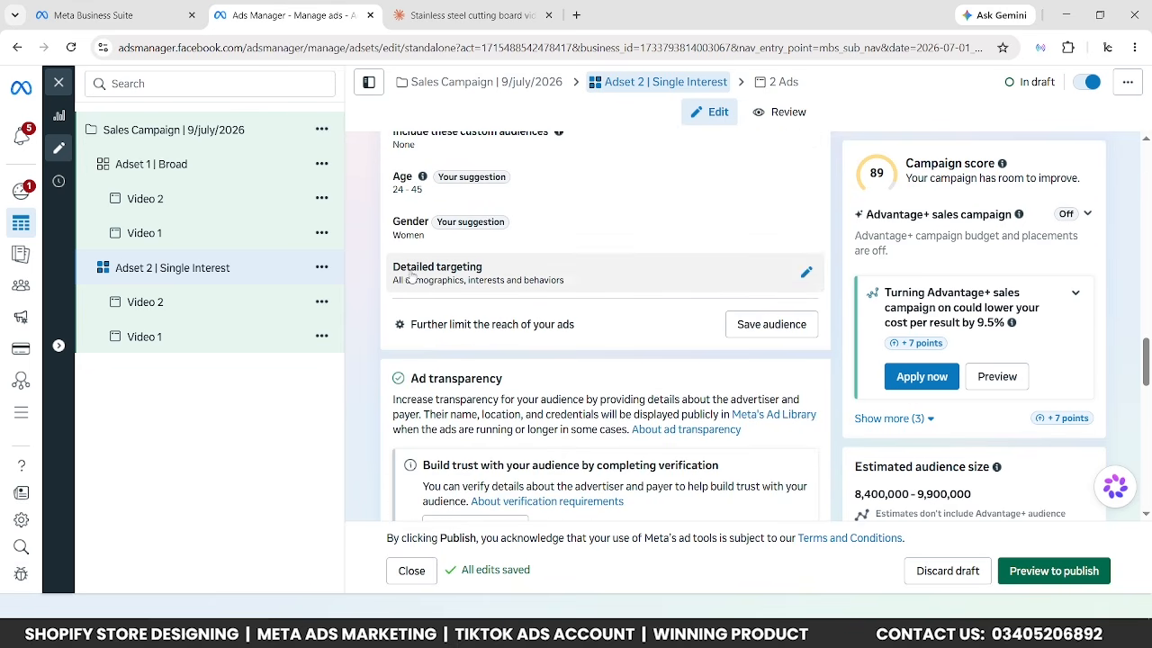
{"action": "left_click", "coordinate": [806, 276]}
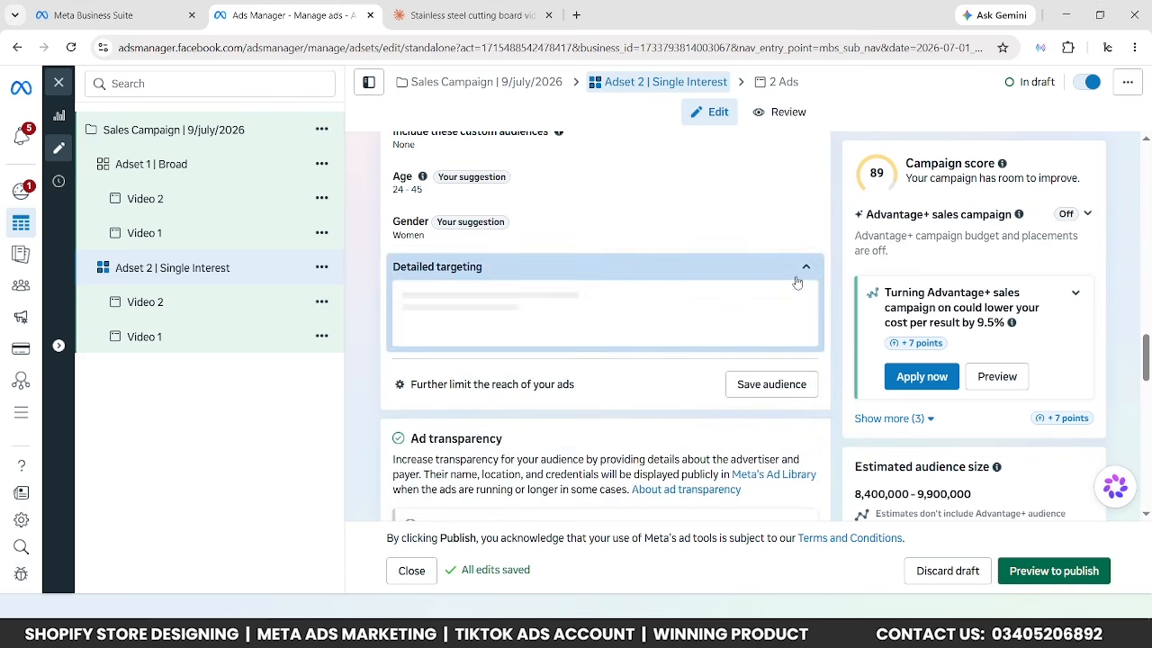
{"action": "left_click", "coordinate": [466, 321]}
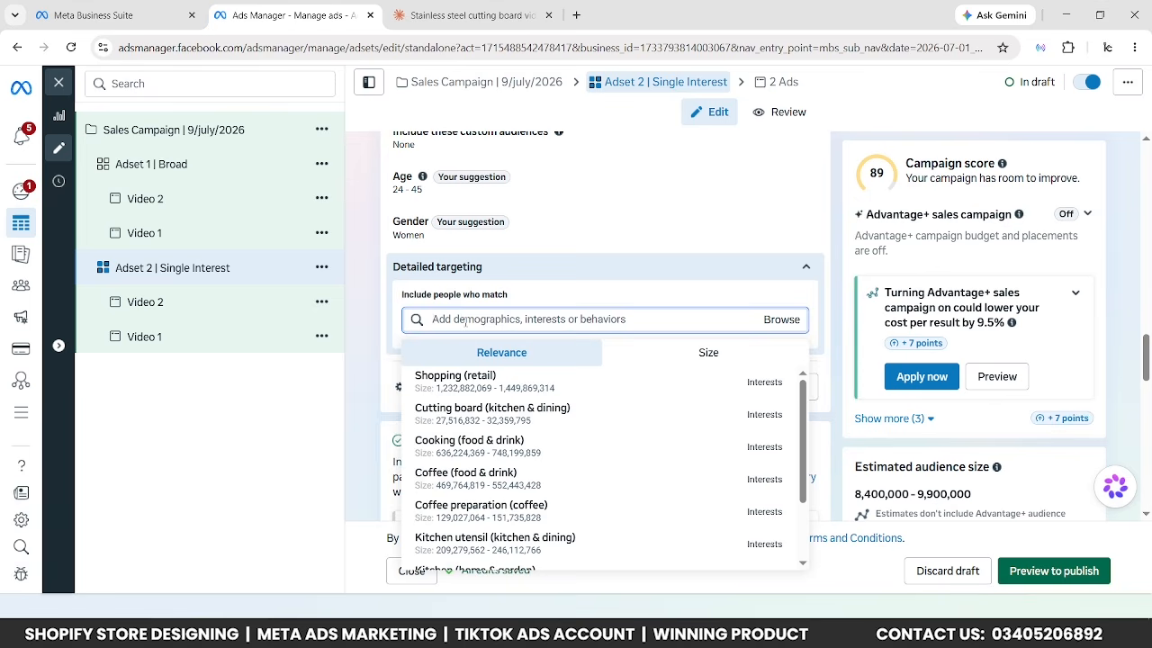
{"action": "type", "text": "cutting"}
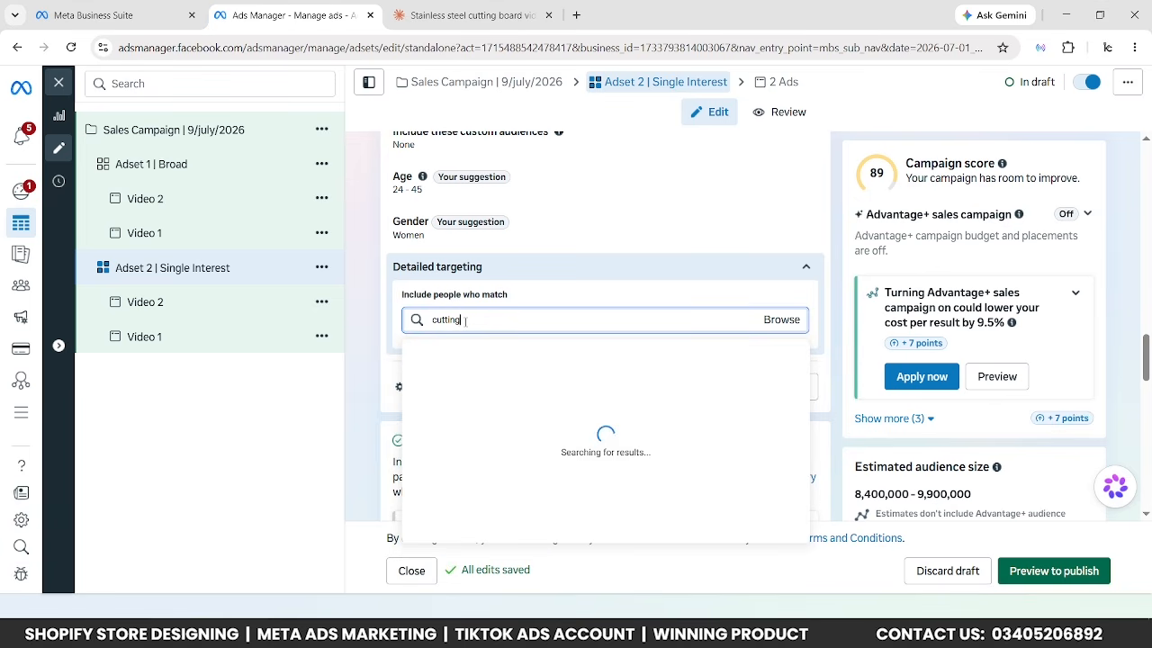
{"action": "type", "text": " borad"}
{"action": "key", "text": "BackSpace"}
{"action": "key", "text": "BackSpace"}
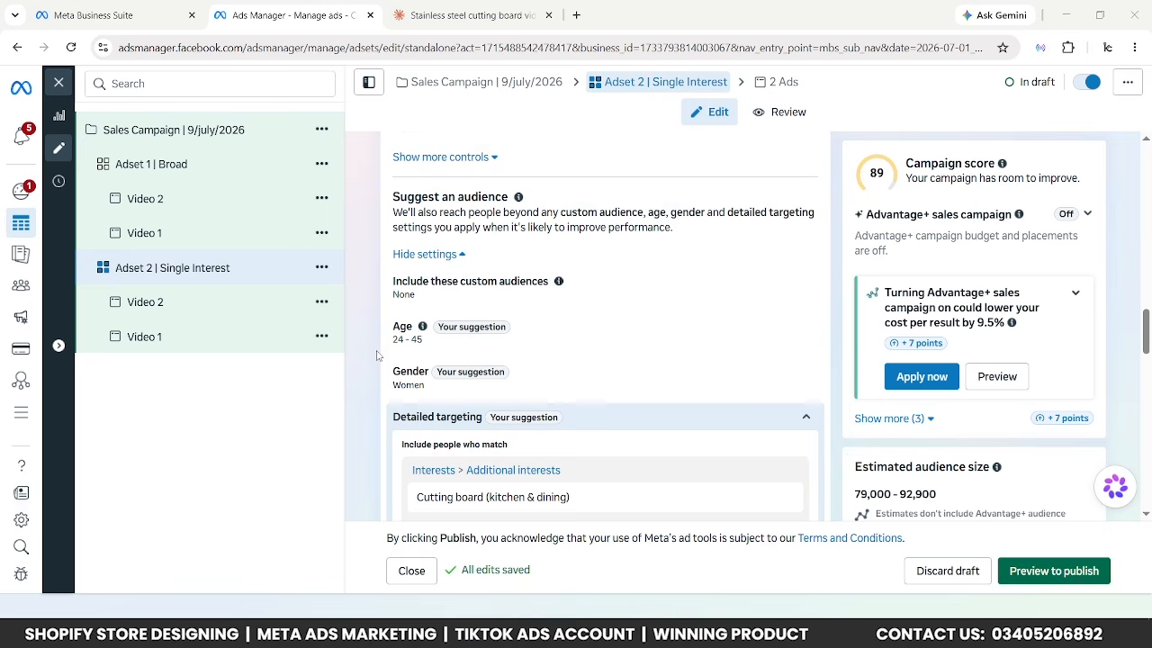
{"action": "scroll", "coordinate": [378, 356], "scroll_direction": "up", "scroll_amount": 3}
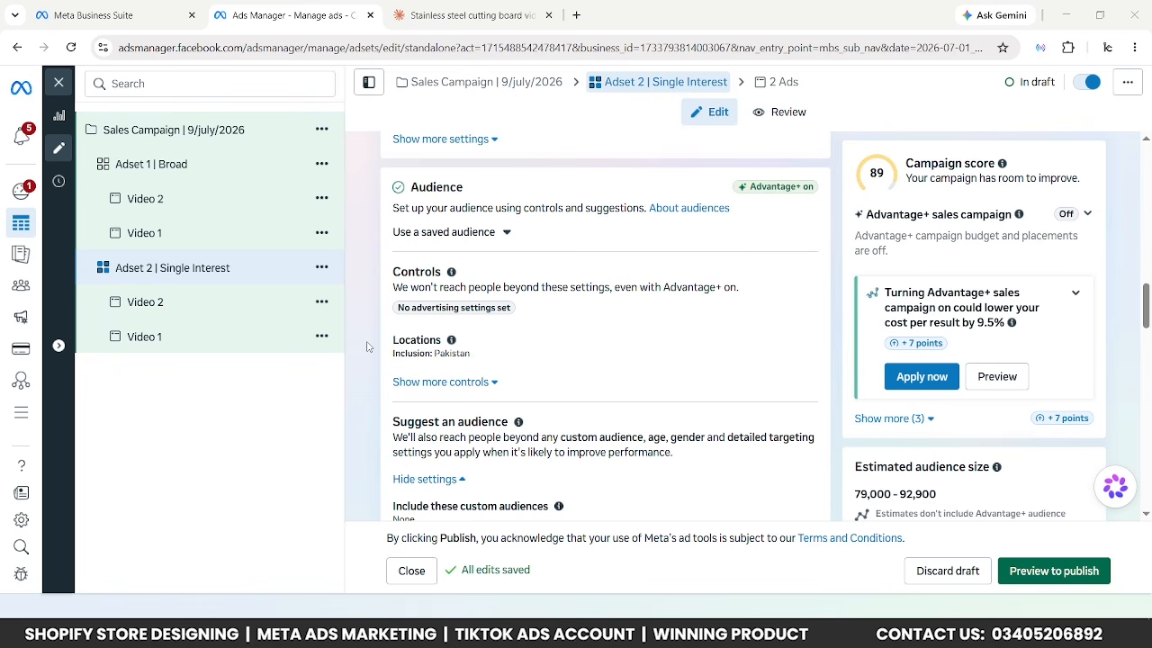
Publish the campaign with Adset 2 from the ad setup preview, and publish the remaining drafts for Adset 1 and its ads.
{"action": "left_click", "coordinate": [1034, 574]}
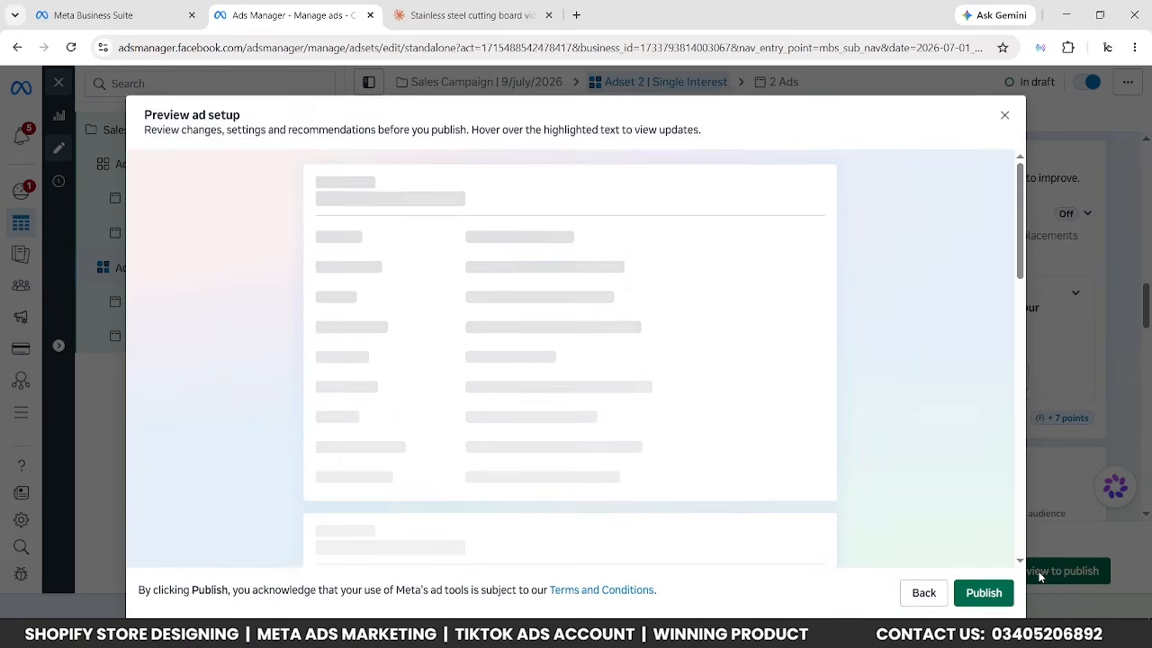
{"action": "left_click", "coordinate": [983, 593]}
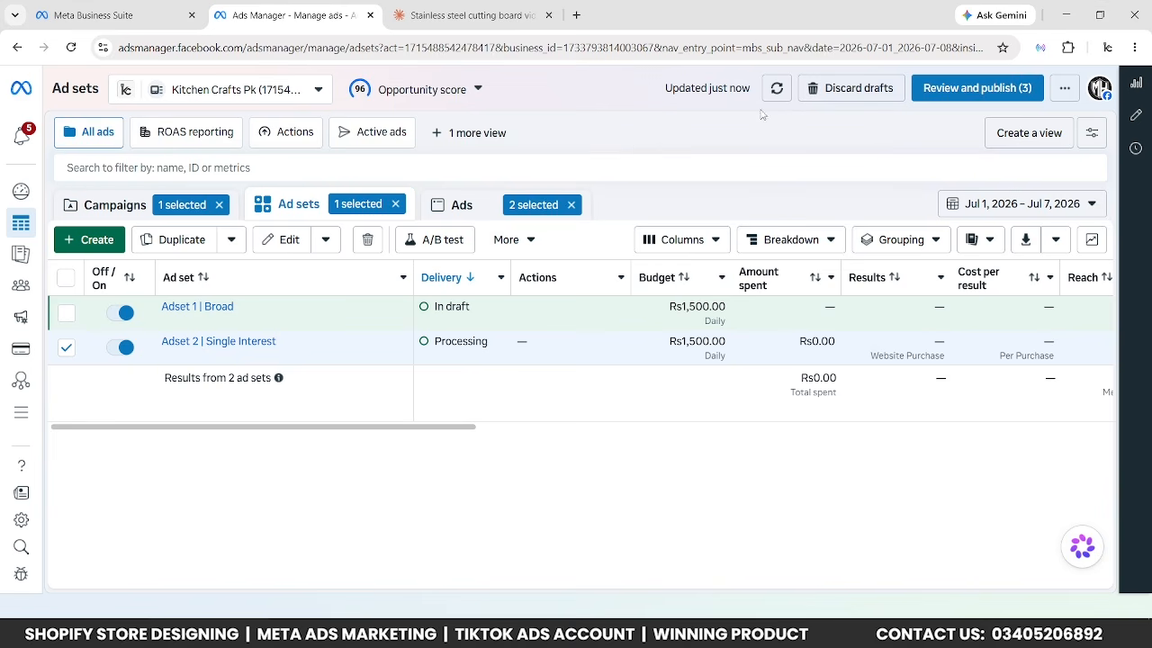
{"action": "left_click", "coordinate": [939, 87]}
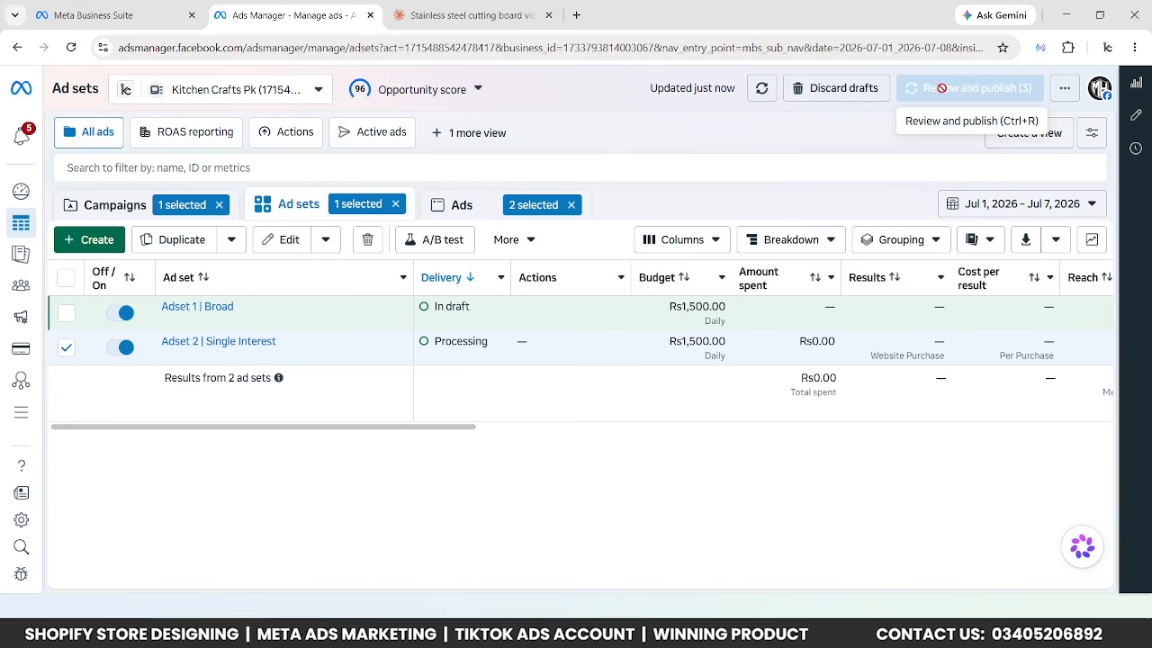
{"action": "left_click", "coordinate": [815, 430]}
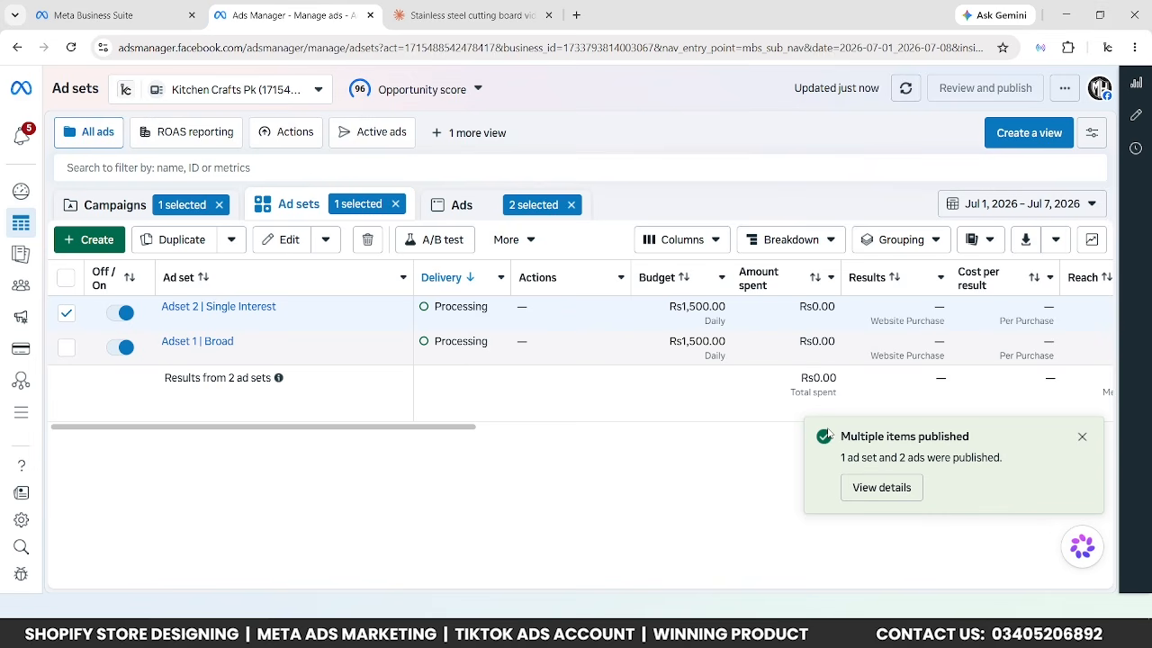
{"action": "left_click", "coordinate": [1082, 436]}
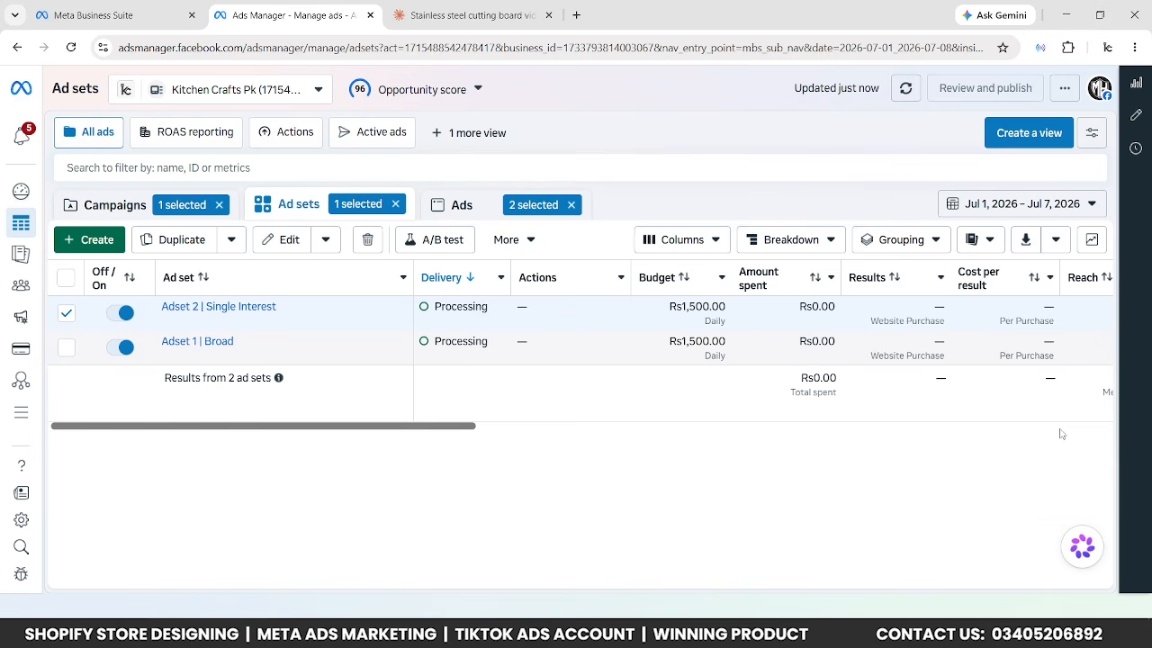
Return to the campaigns list and clear the campaign, ad set and ad selections.
{"action": "left_click", "coordinate": [100, 218]}
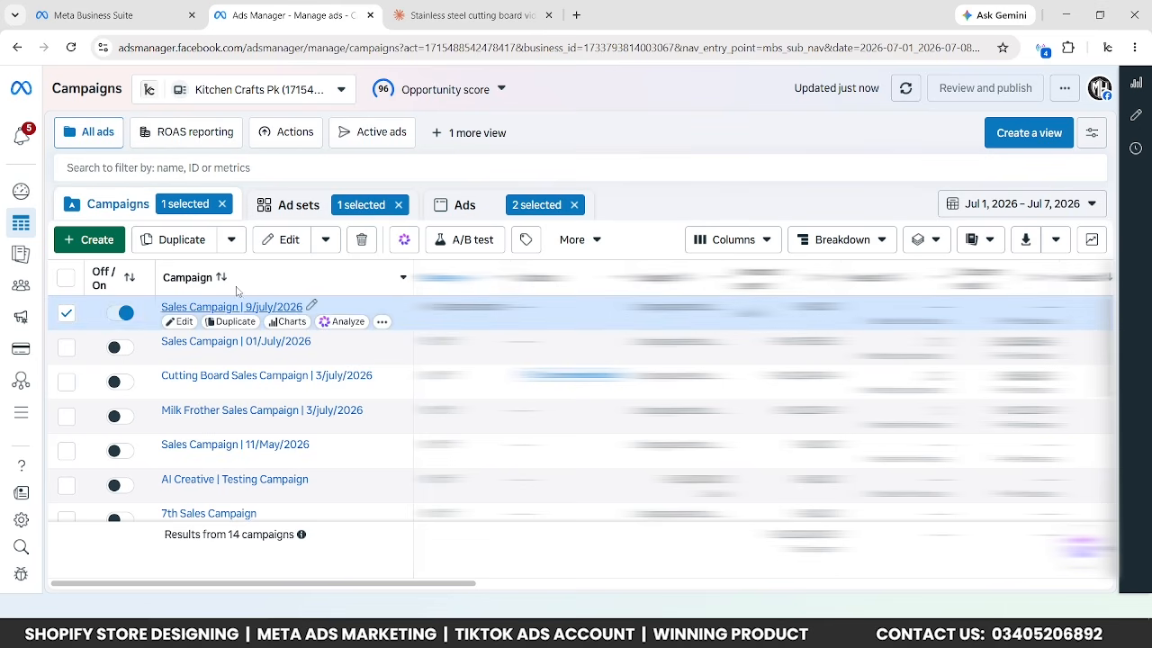
{"action": "left_click", "coordinate": [222, 204]}
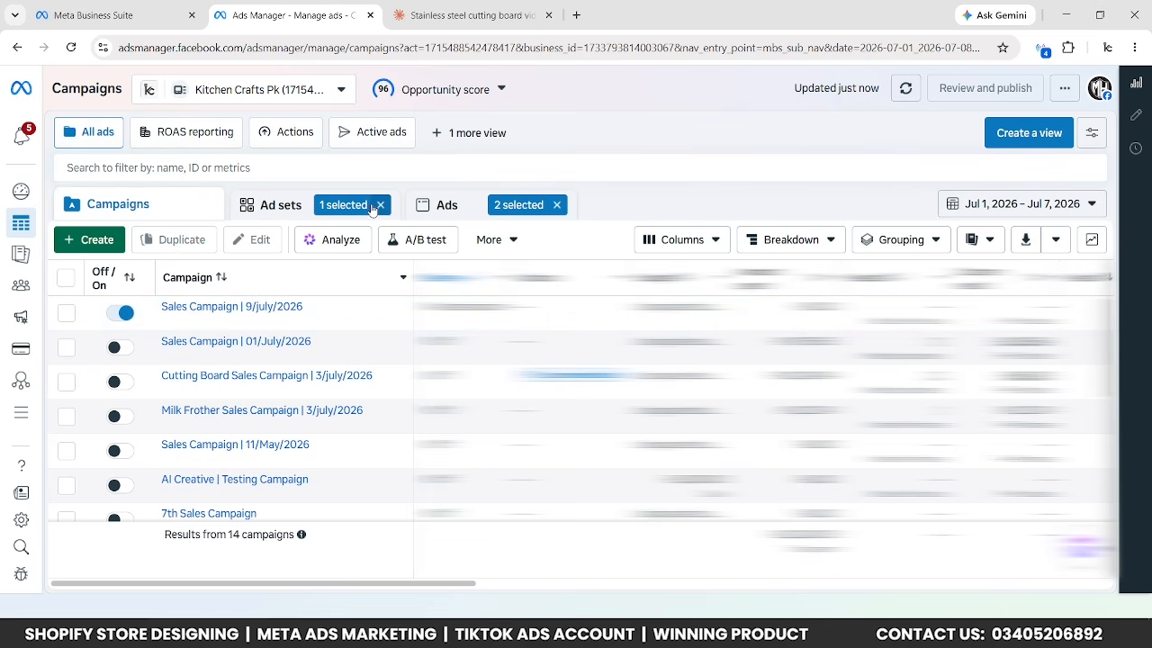
{"action": "left_click", "coordinate": [379, 205]}
{"action": "left_click", "coordinate": [556, 205]}
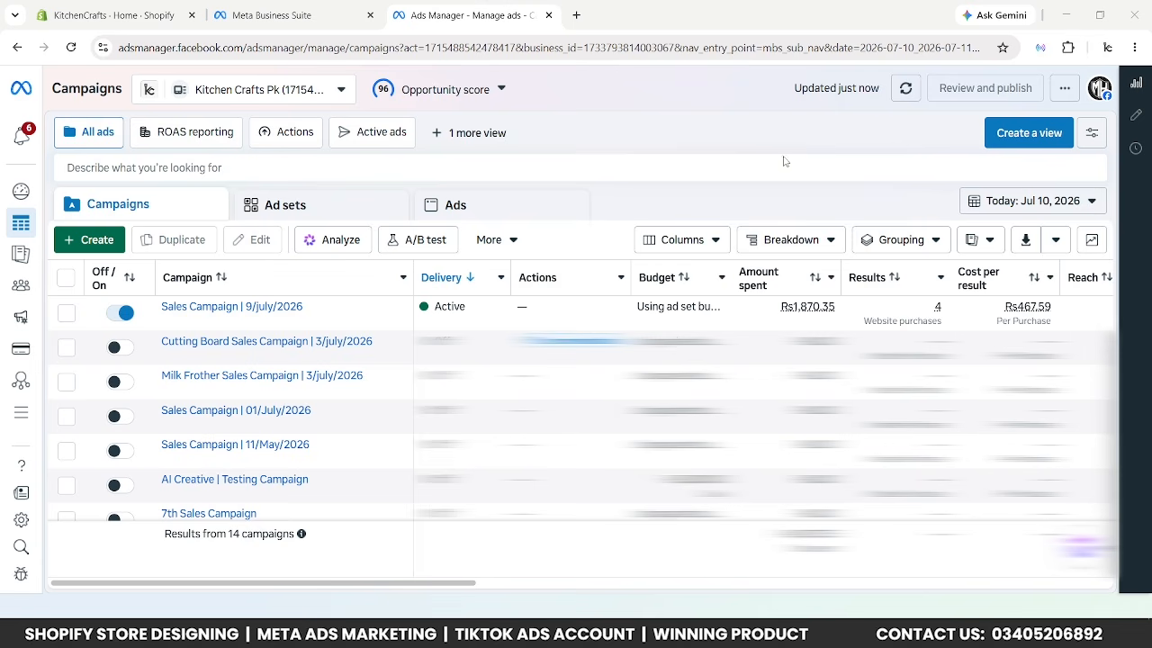
Compare the spend and results of Sales Campaign | 9/july/2026 with today's orders and conversion rate in the Shopify admin.
{"action": "mouse_move", "coordinate": [250, 322]}
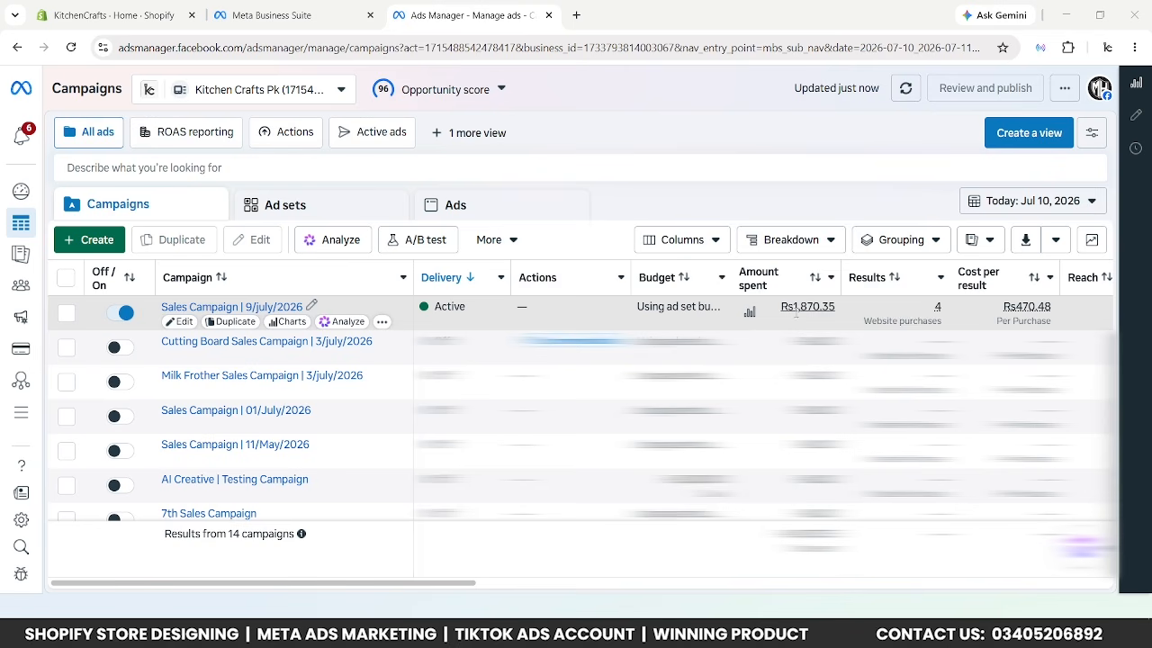
{"action": "mouse_move", "coordinate": [809, 314]}
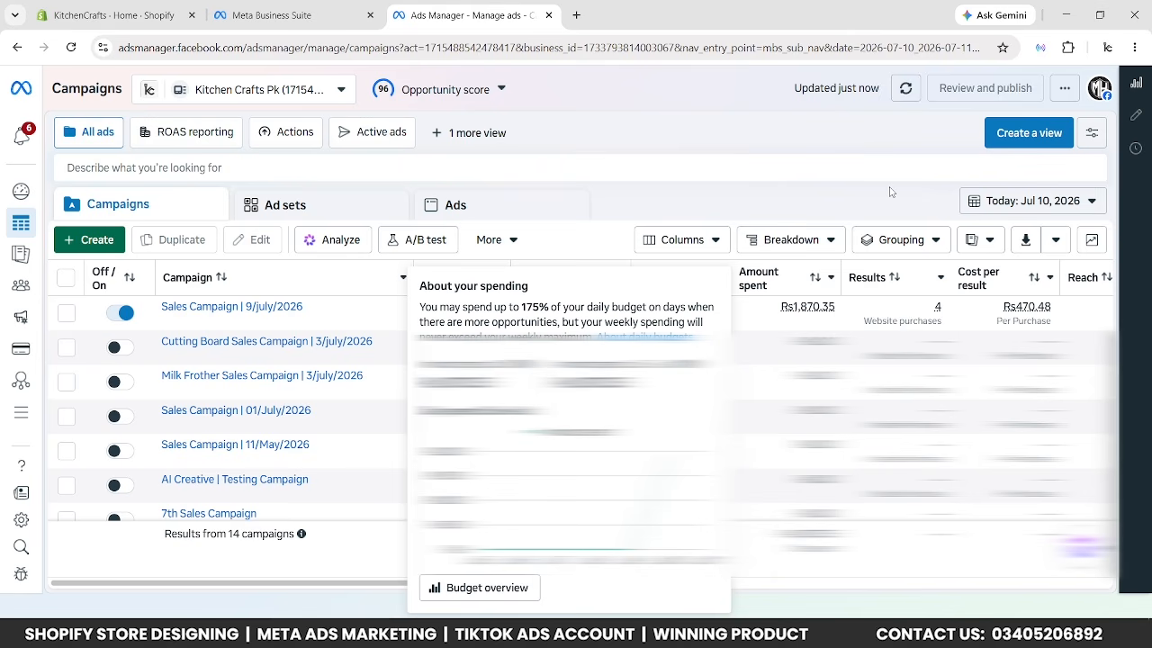
{"action": "left_click", "coordinate": [108, 16]}
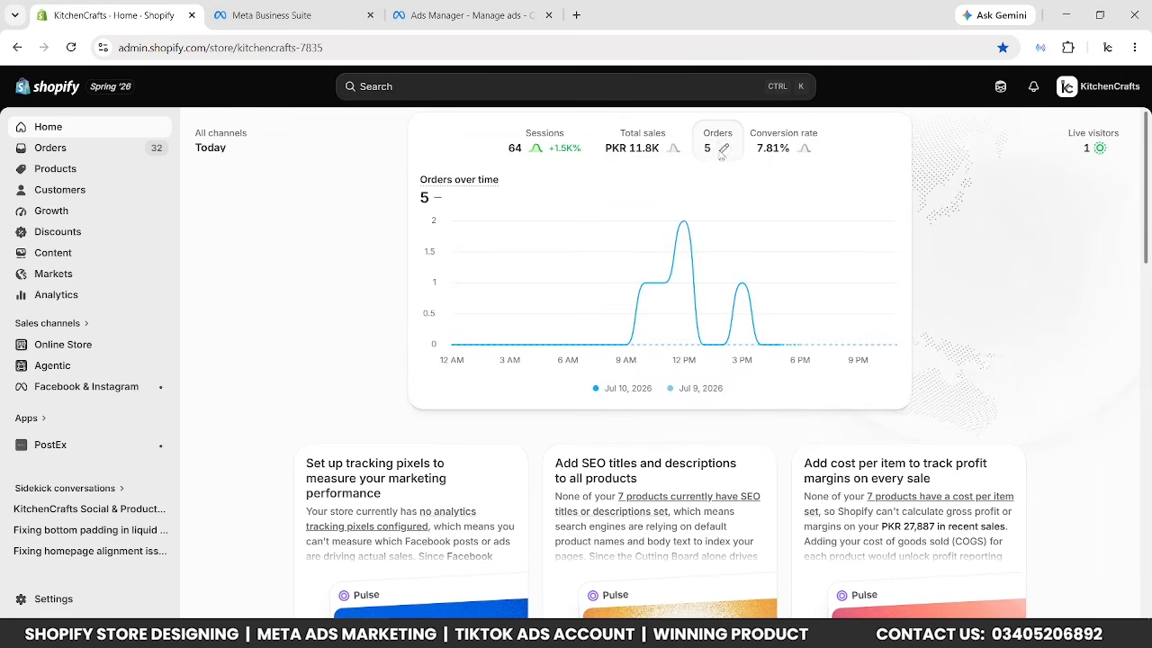
{"action": "mouse_move", "coordinate": [778, 157]}
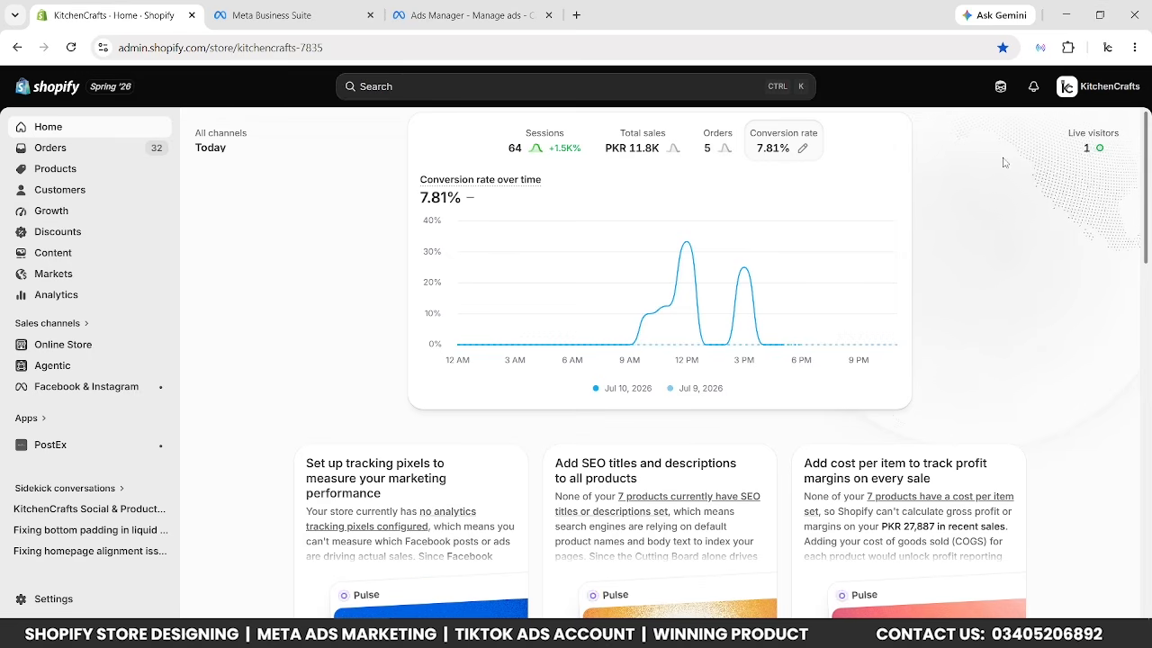
{"action": "key", "text": "ctrl+Tab"}
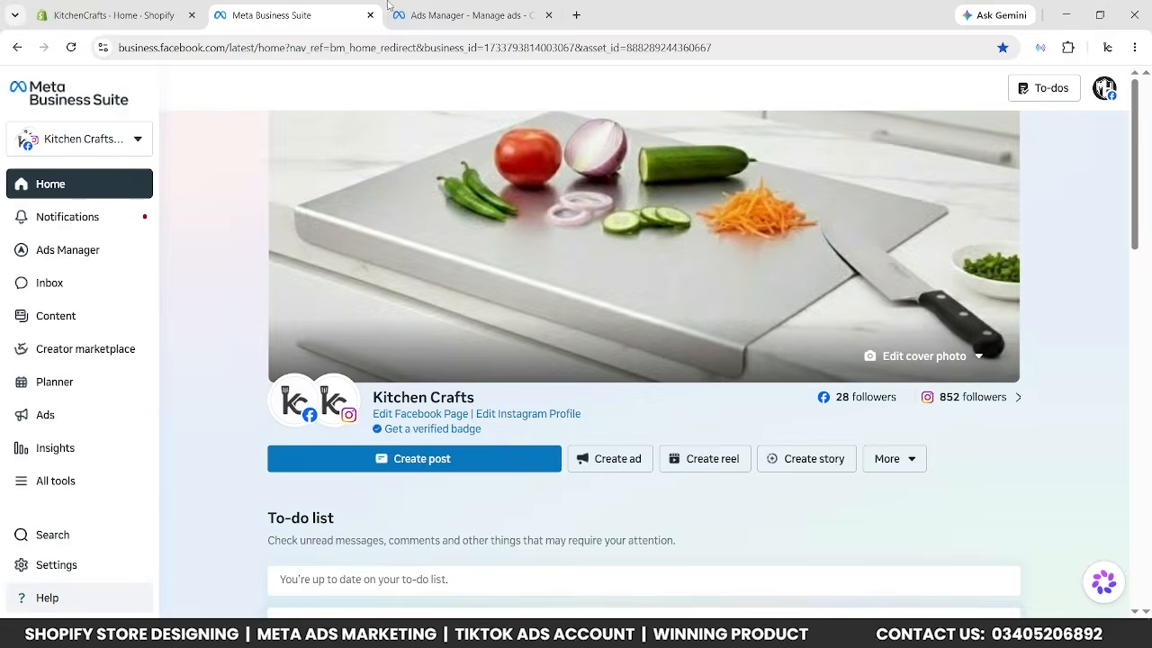
{"action": "key", "text": "ctrl+Tab"}
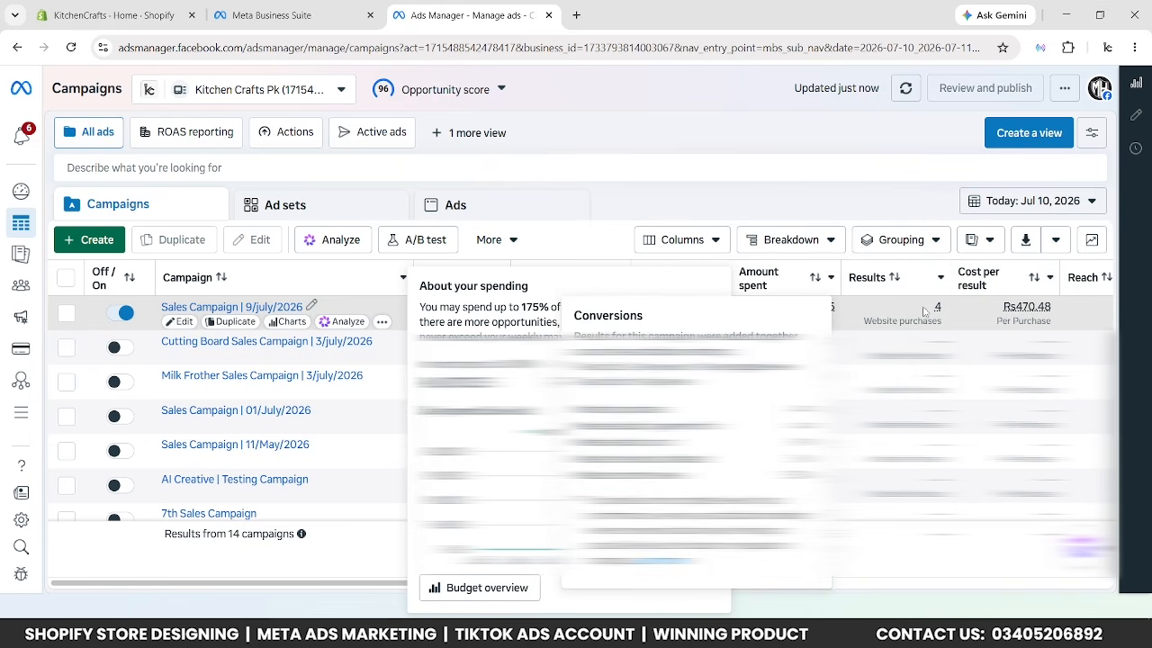
Work out the actual cost per order in the Windows Calculator by dividing 1870 by 5, copy the result and close it.
{"action": "left_click", "coordinate": [54, 633]}
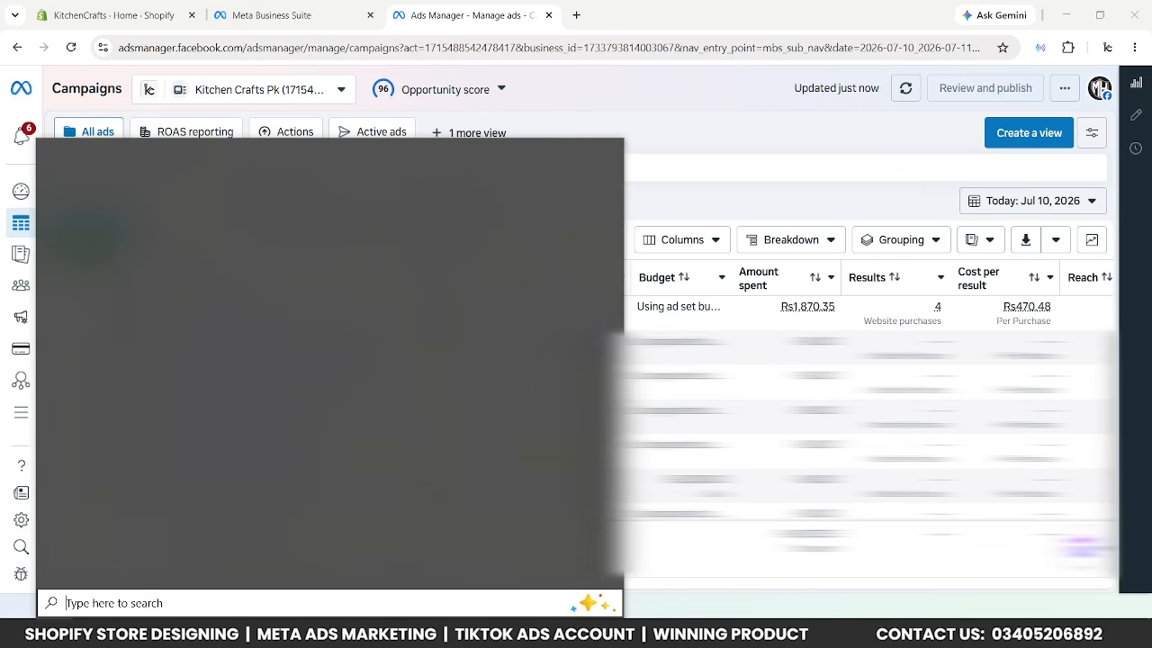
{"action": "type", "text": "calc"}
{"action": "key", "text": "Return"}
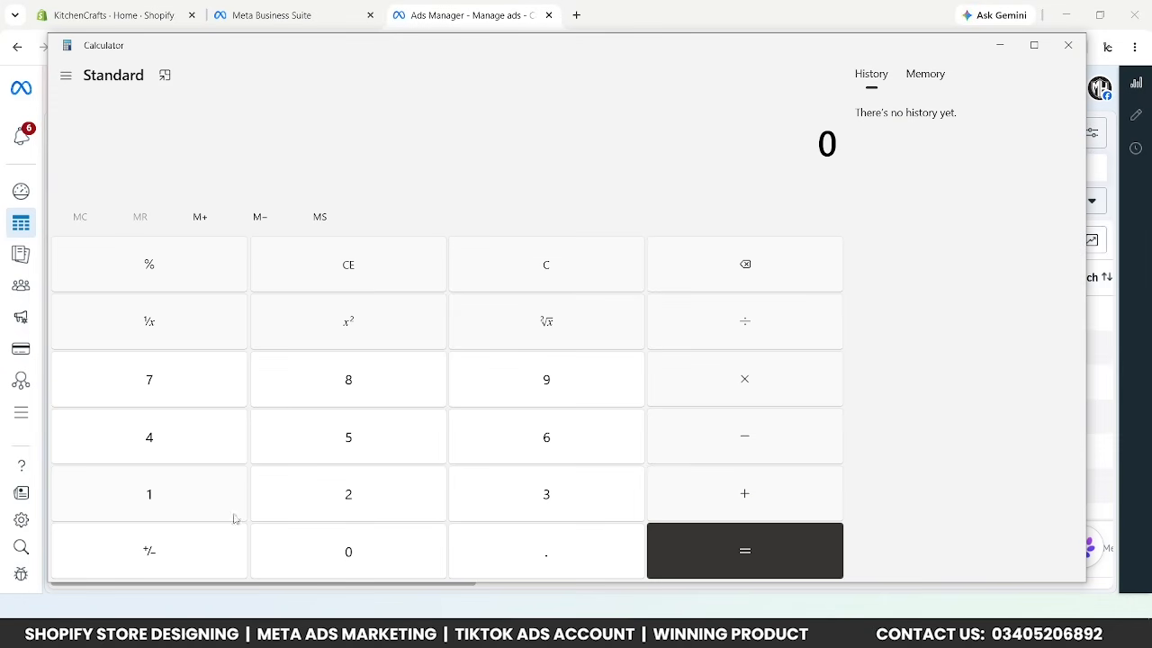
{"action": "left_click", "coordinate": [213, 518]}
{"action": "left_click", "coordinate": [317, 376]}
{"action": "left_click", "coordinate": [178, 396]}
{"action": "left_click", "coordinate": [348, 550]}
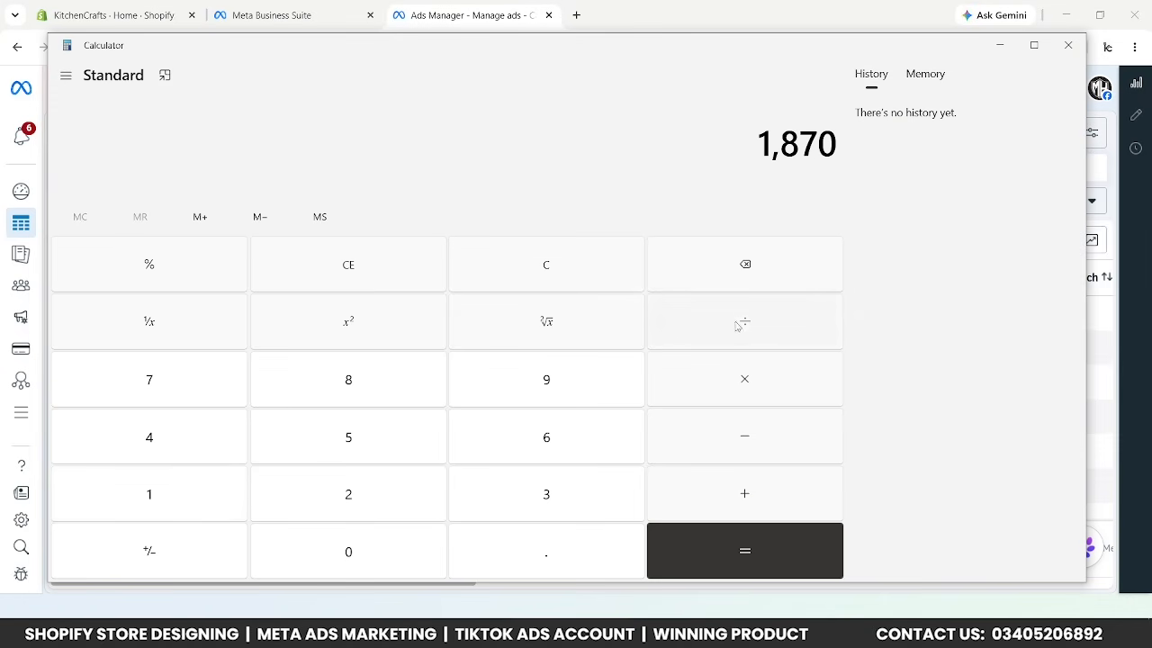
{"action": "left_click", "coordinate": [736, 325]}
{"action": "left_click", "coordinate": [393, 443]}
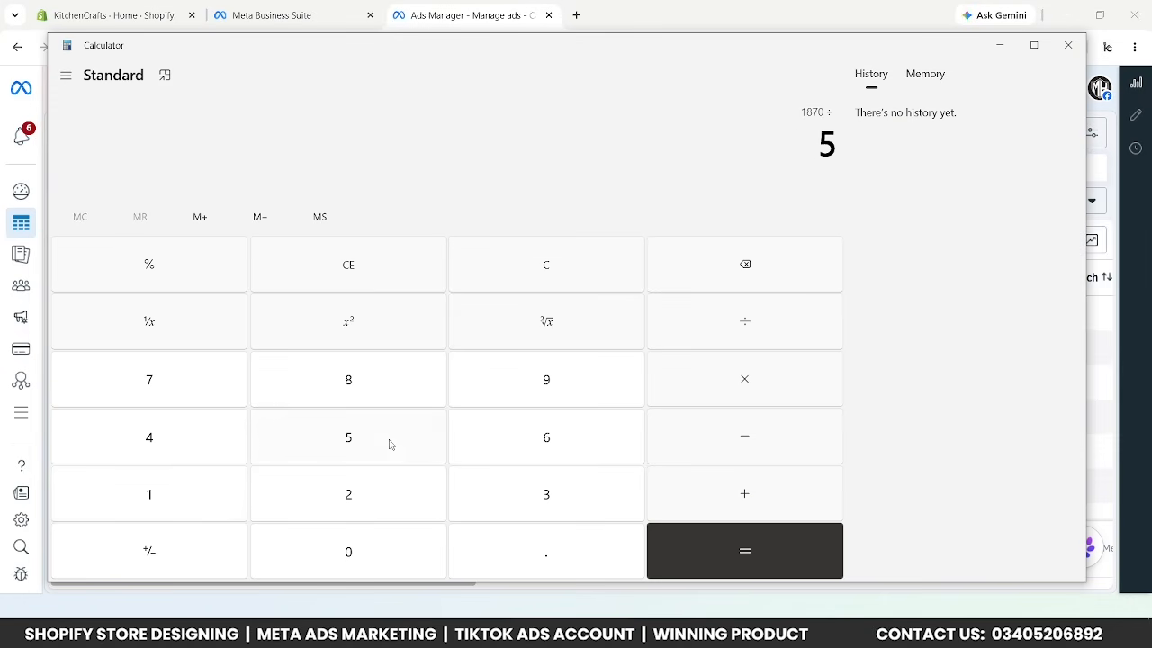
{"action": "left_click", "coordinate": [697, 538]}
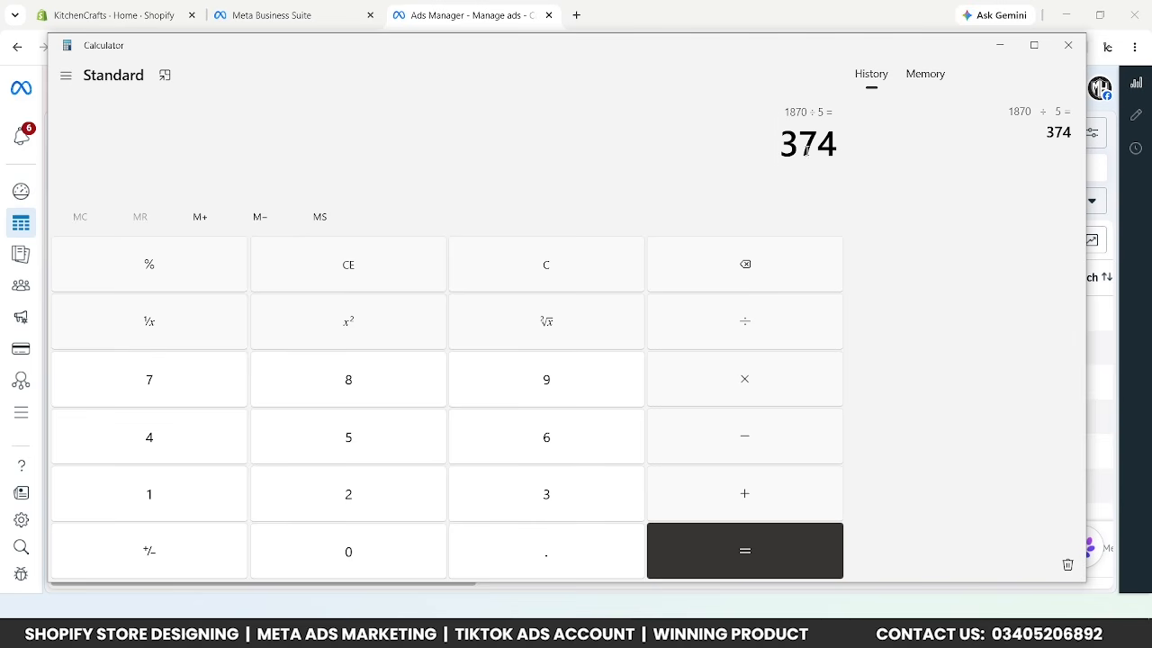
{"action": "key", "text": "ctrl+c"}
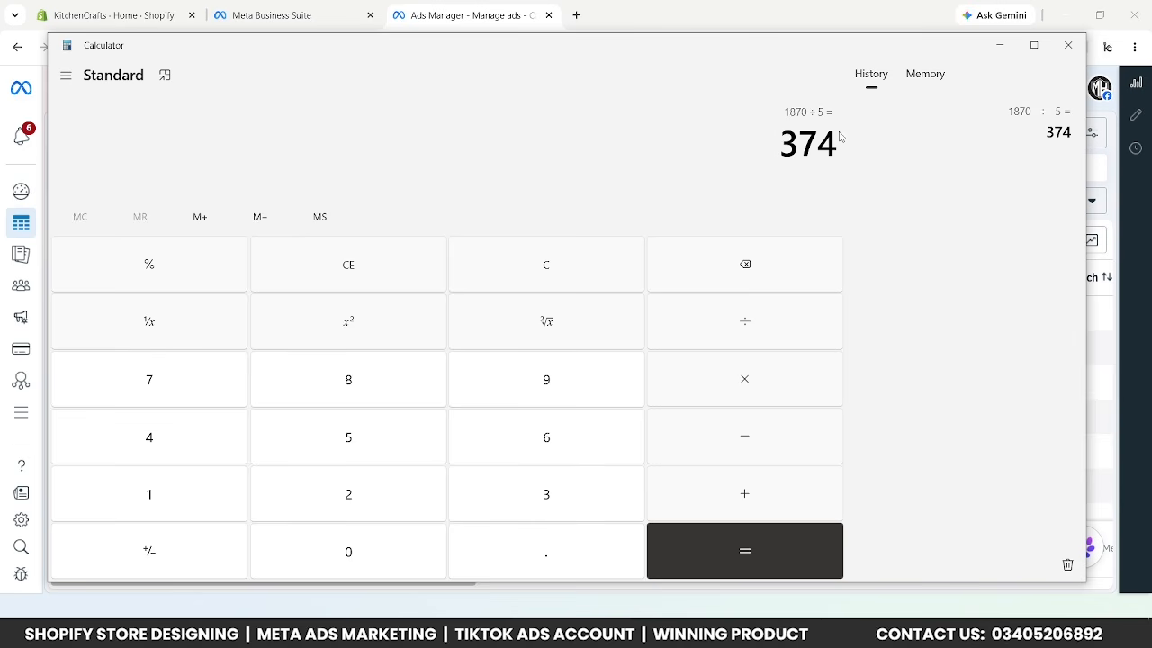
{"action": "left_click", "coordinate": [1059, 48]}
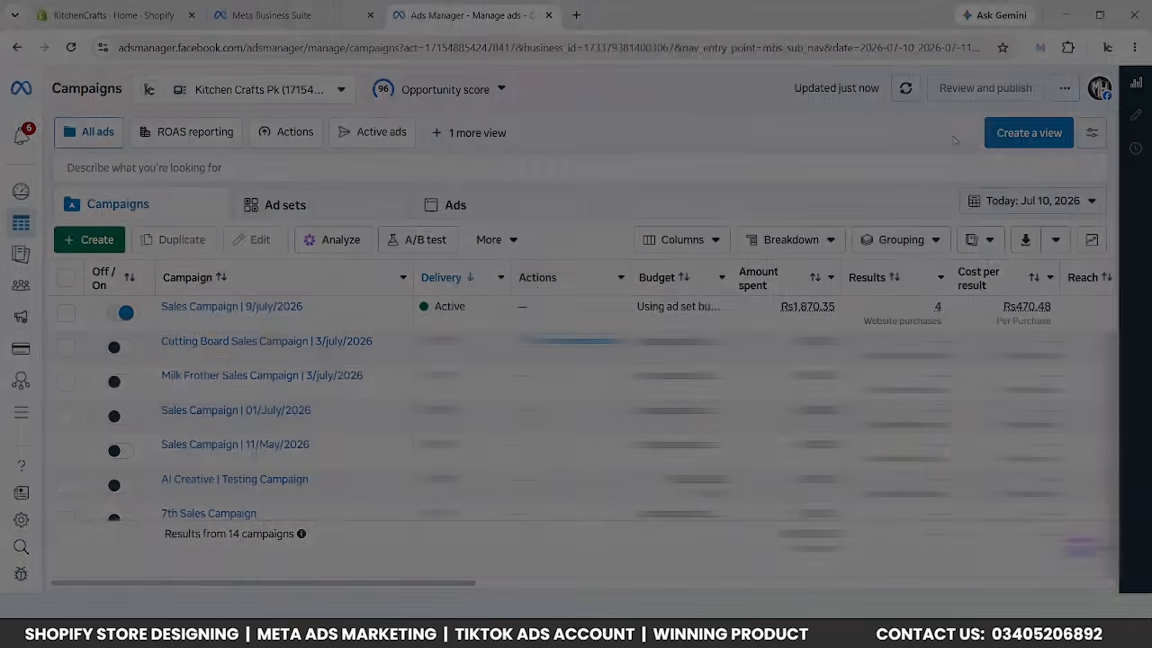